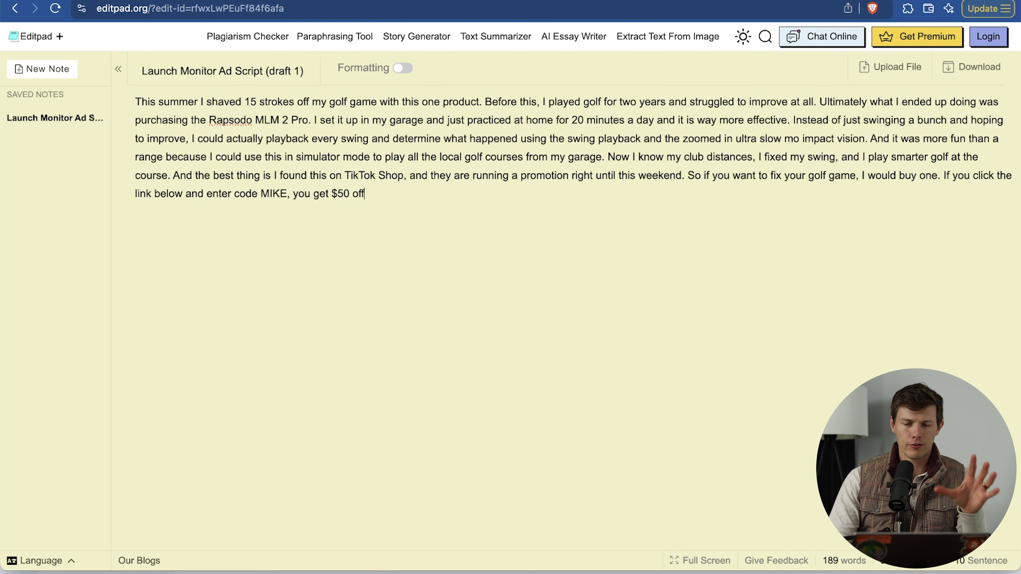
{"action": "left_click_drag", "start_coordinate": [422, 192], "coordinate": [149, 95]}
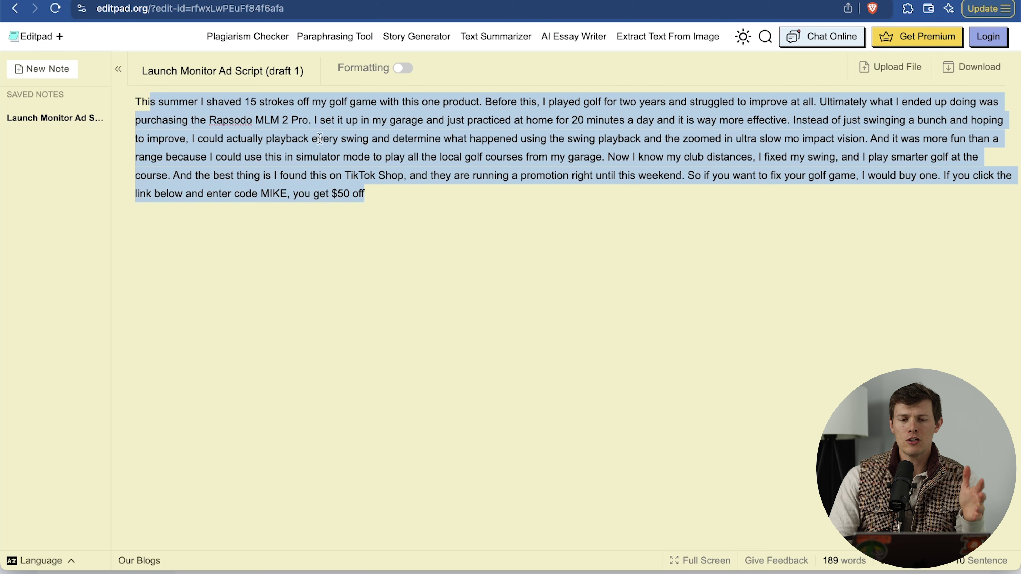
{"action": "left_click", "coordinate": [507, 228]}
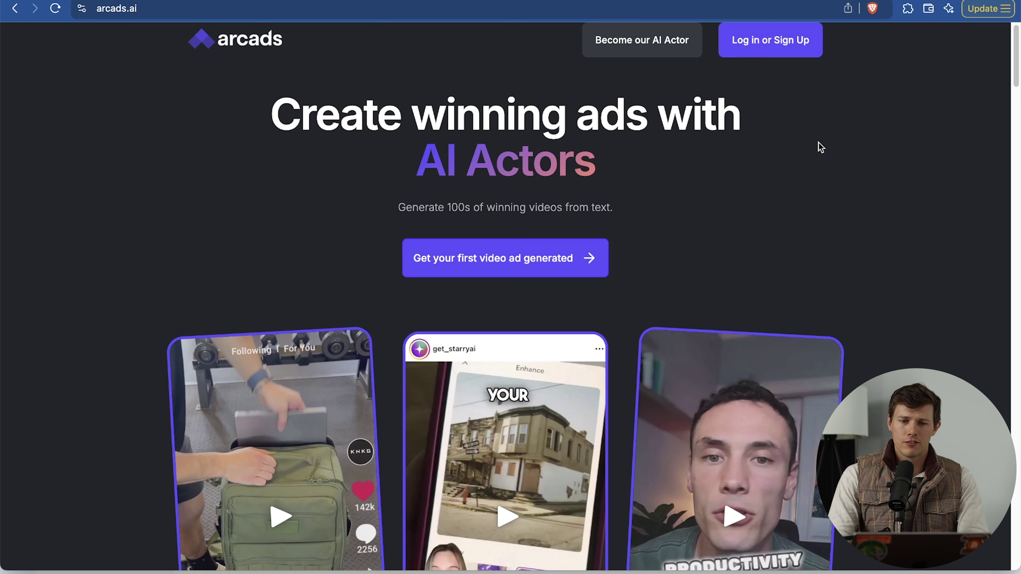
Open the Arcads sign-in page and add another product named "Mapsodo MLS3" to the workspace.
{"action": "left_click", "coordinate": [776, 47]}
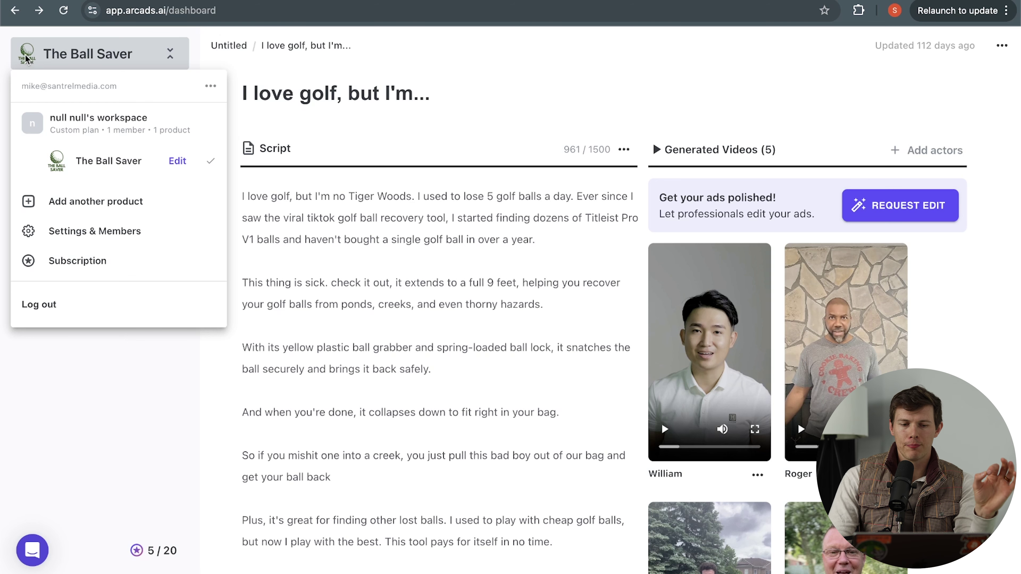
{"action": "left_click", "coordinate": [82, 203]}
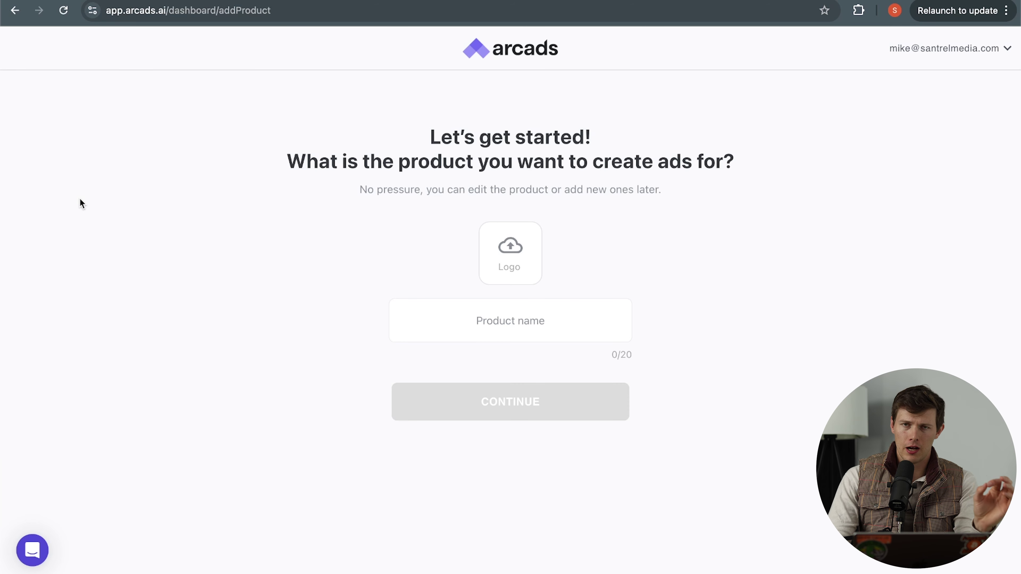
{"action": "left_click", "coordinate": [486, 319]}
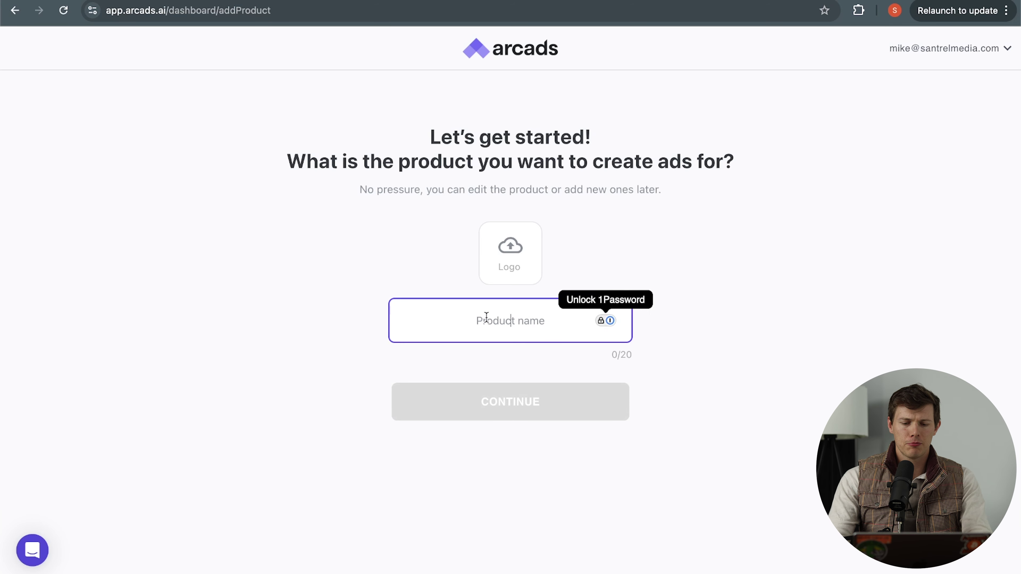
{"action": "type", "text": "R"}
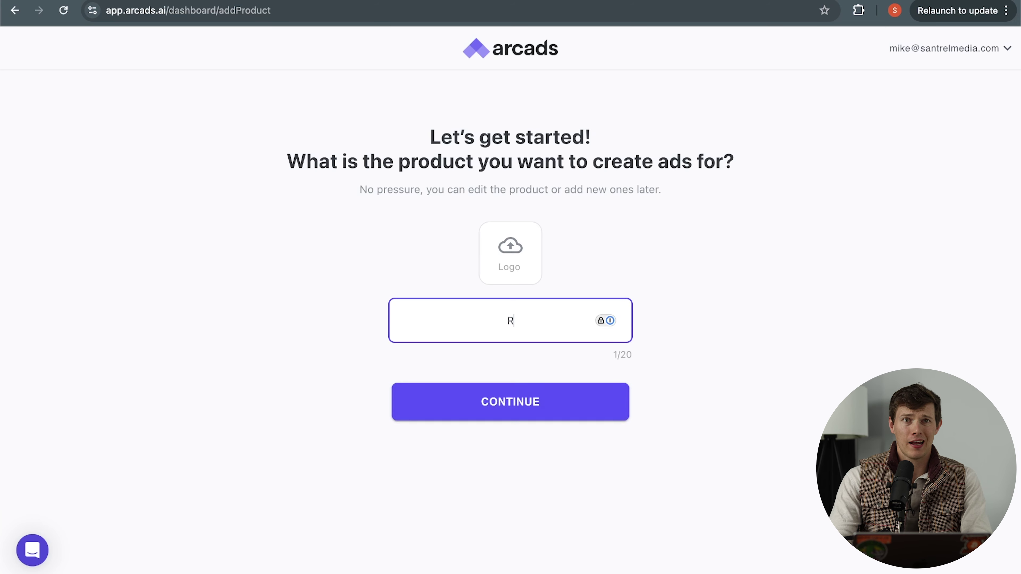
{"action": "key", "text": "BackSpace"}
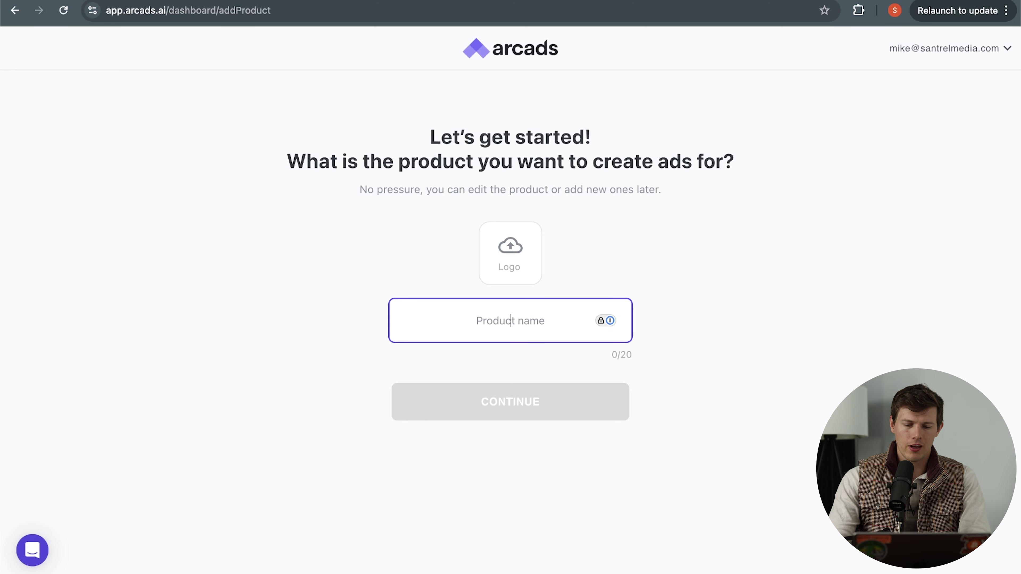
{"action": "type", "text": "Mapsodod"}
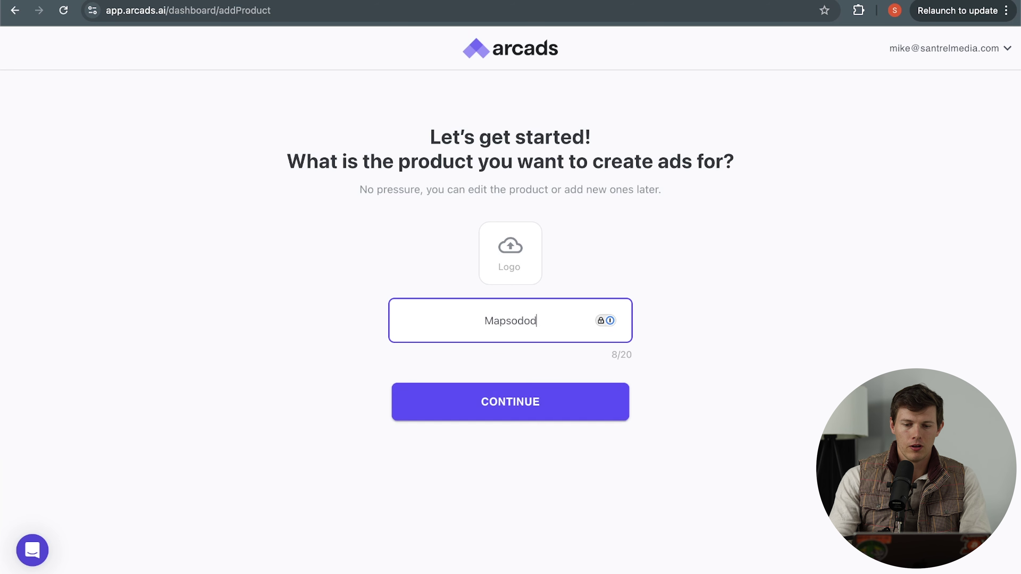
{"action": "key", "text": "BackSpace"}
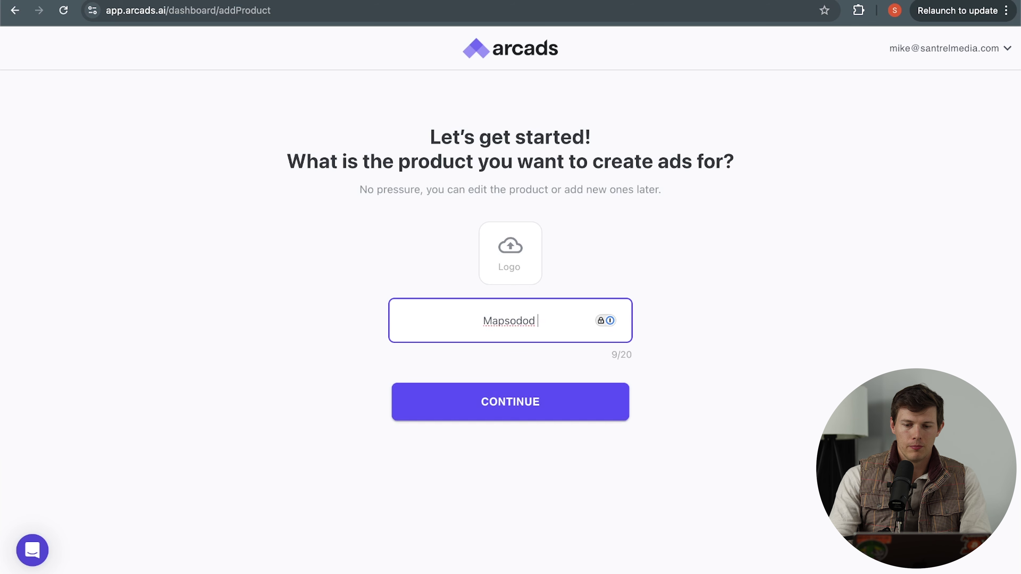
{"action": "type", "text": "M"}
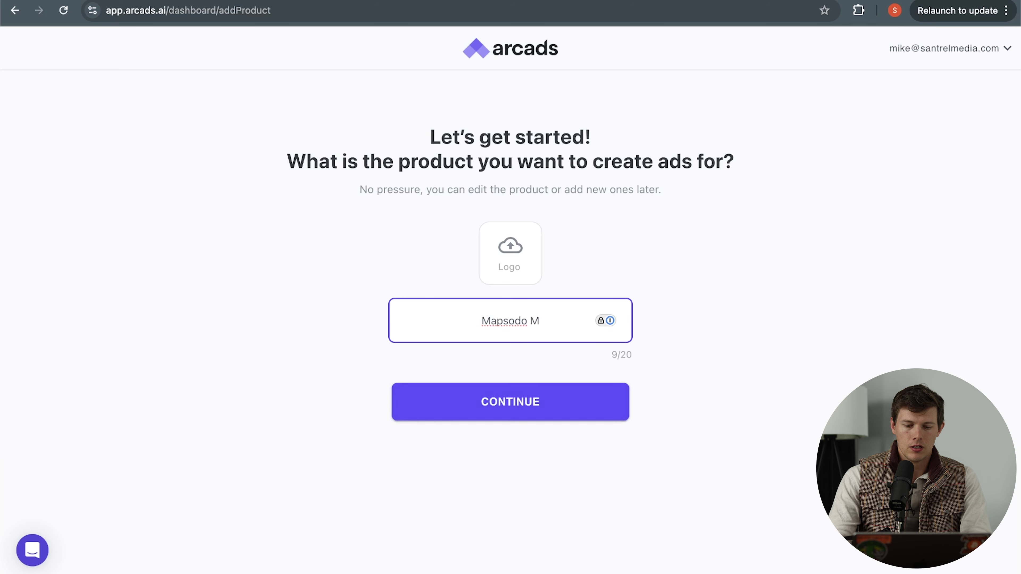
{"action": "type", "text": "LS3"}
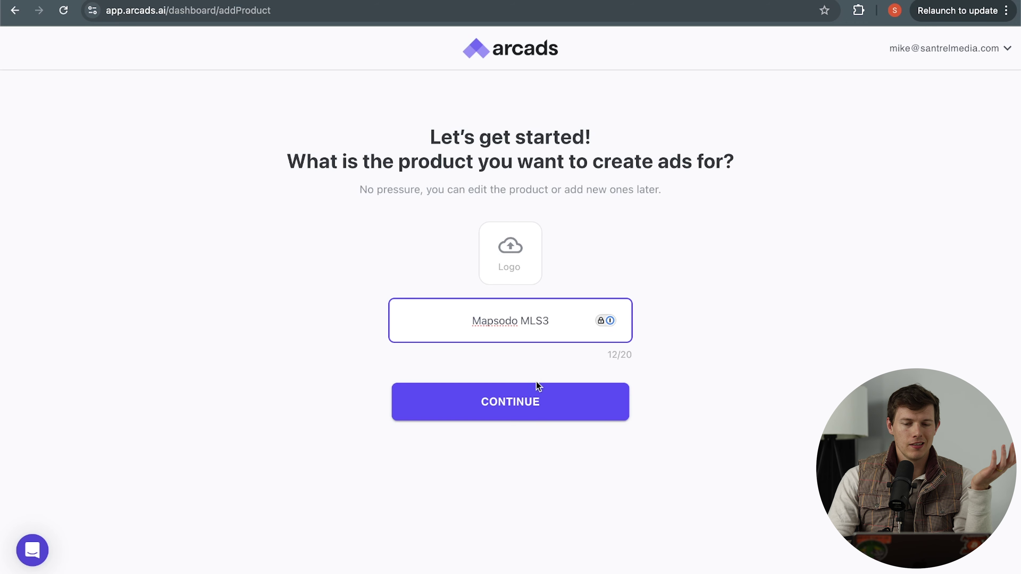
{"action": "left_click", "coordinate": [524, 406]}
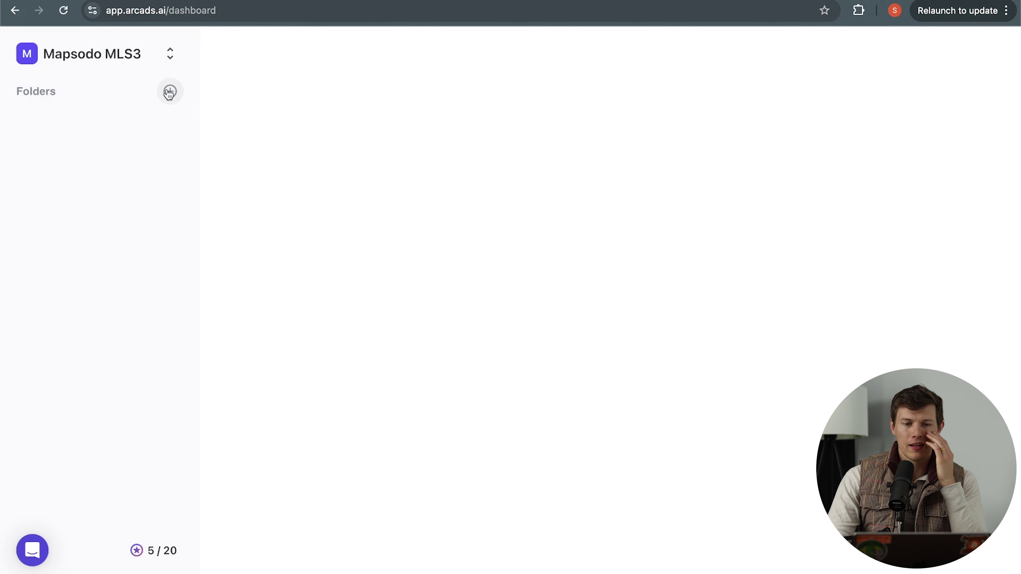
Add a folder to the Mapsodo MLS3 product and start creating new videos in it.
{"action": "left_click", "coordinate": [169, 95]}
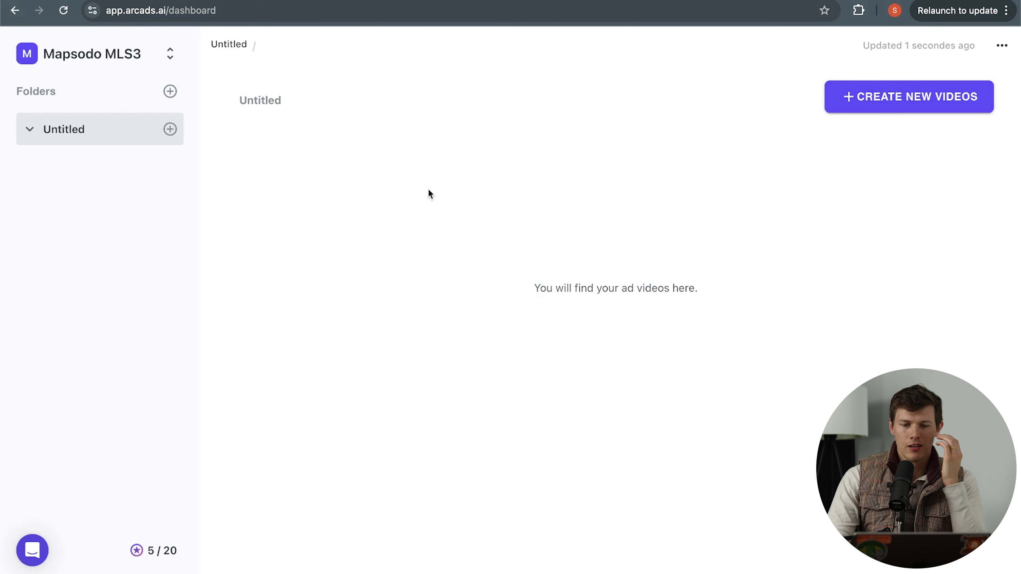
{"action": "left_click", "coordinate": [904, 101]}
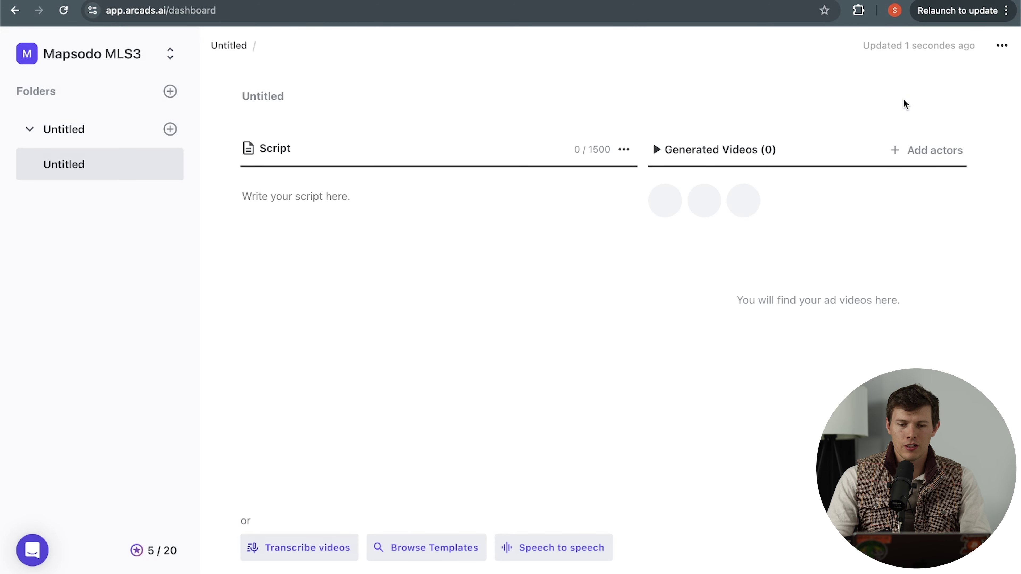
Copy the full launch monitor ad script from the Editpad note and paste it as the script of the new Arcads video.
{"action": "left_click", "coordinate": [336, 213]}
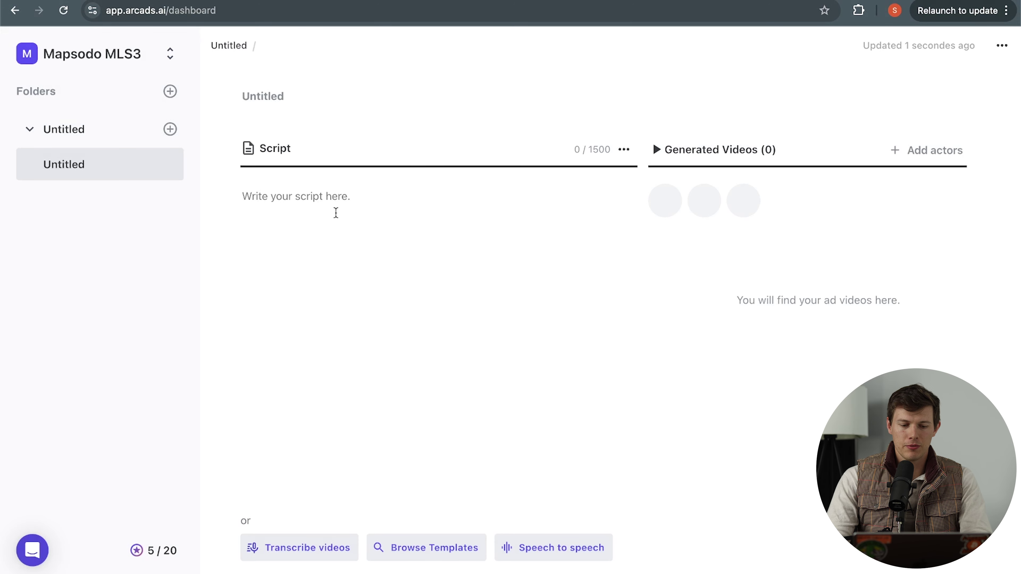
{"action": "key", "text": "super+Tab"}
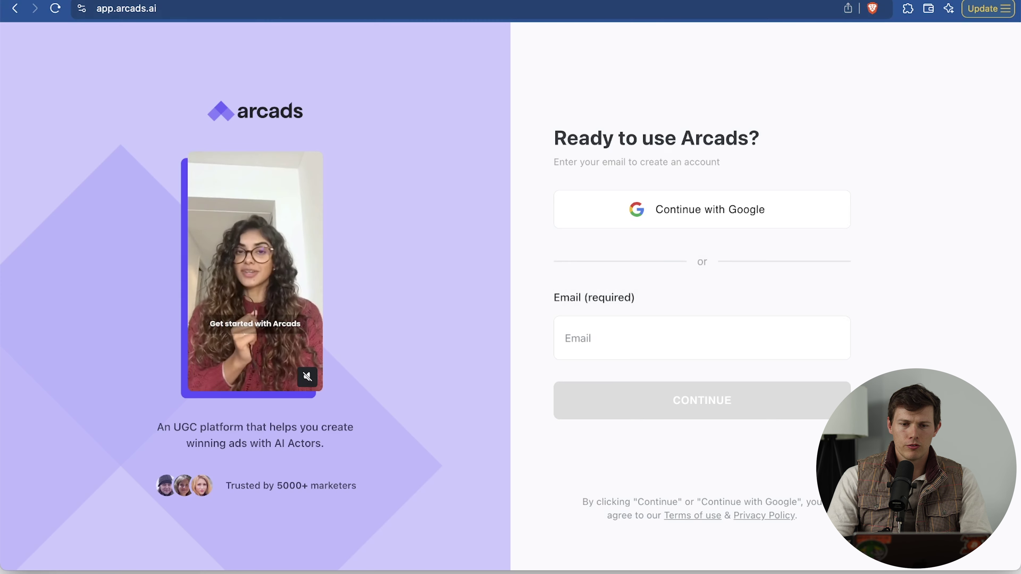
{"action": "key", "text": "ctrl+Tab"}
{"action": "key", "text": "ctrl+Tab"}
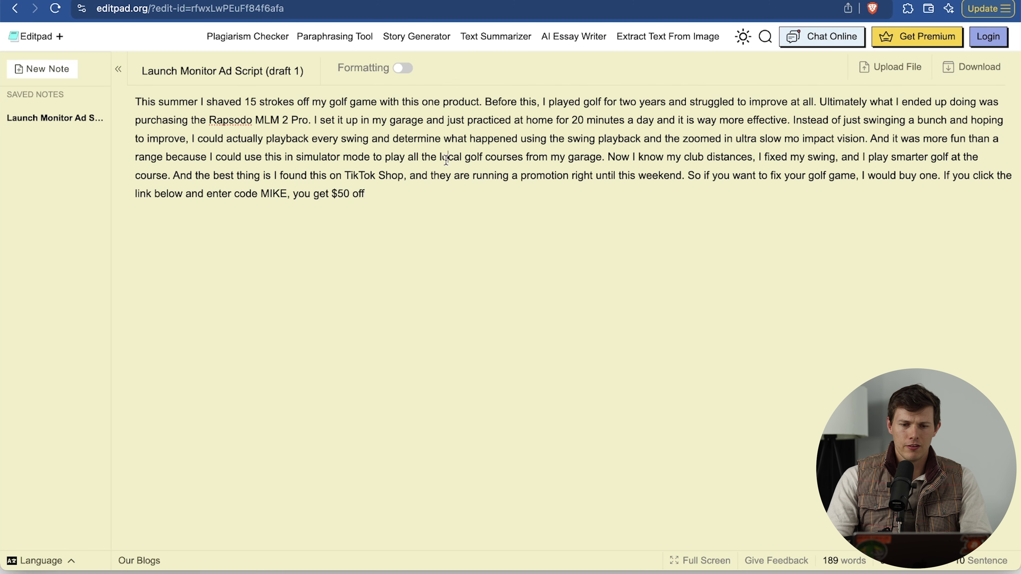
{"action": "left_click_drag", "start_coordinate": [416, 203], "coordinate": [127, 93]}
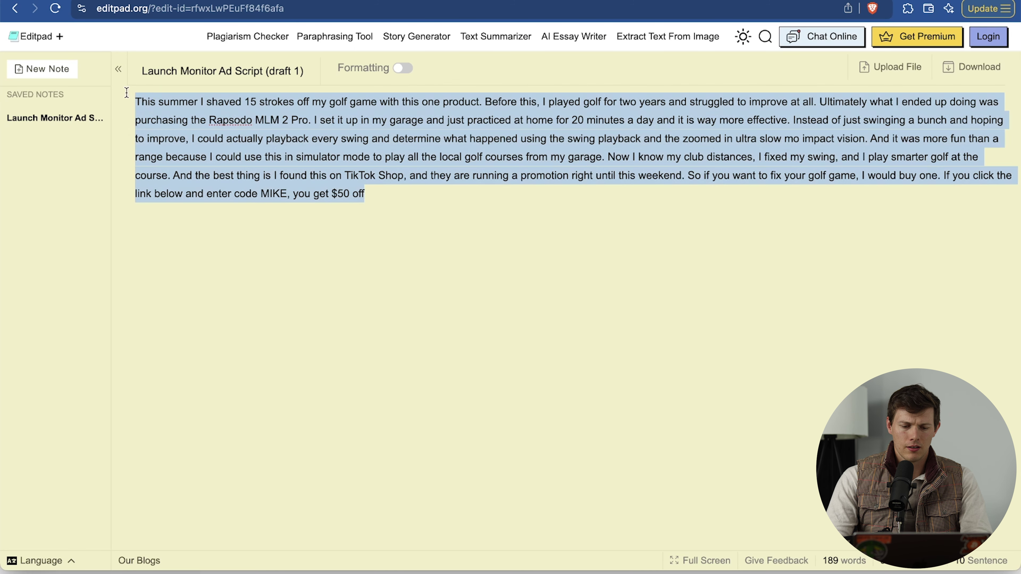
{"action": "key", "text": "super+c"}
{"action": "key", "text": "super+Tab"}
{"action": "left_click", "coordinate": [376, 223]}
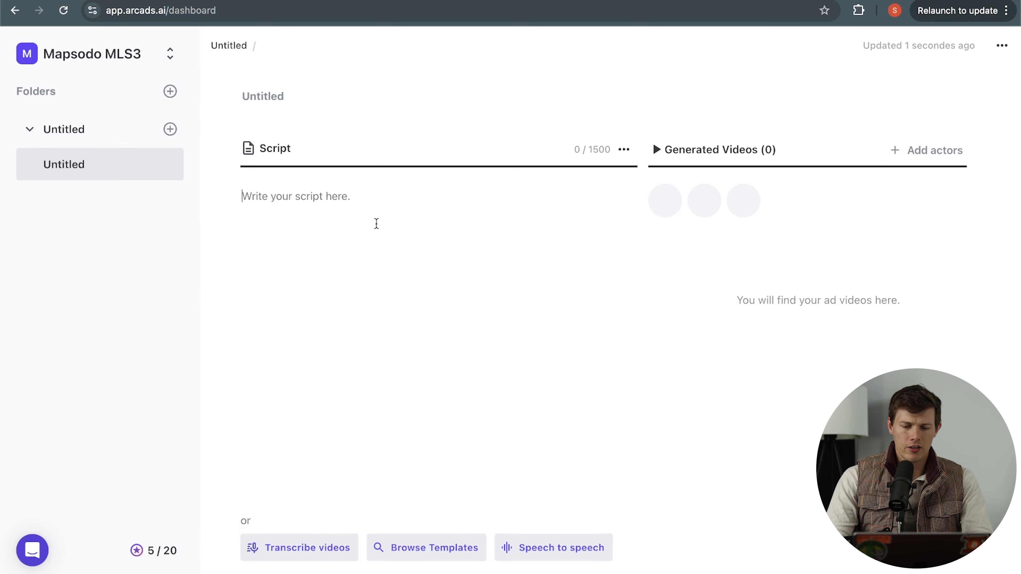
{"action": "key", "text": "super+v"}
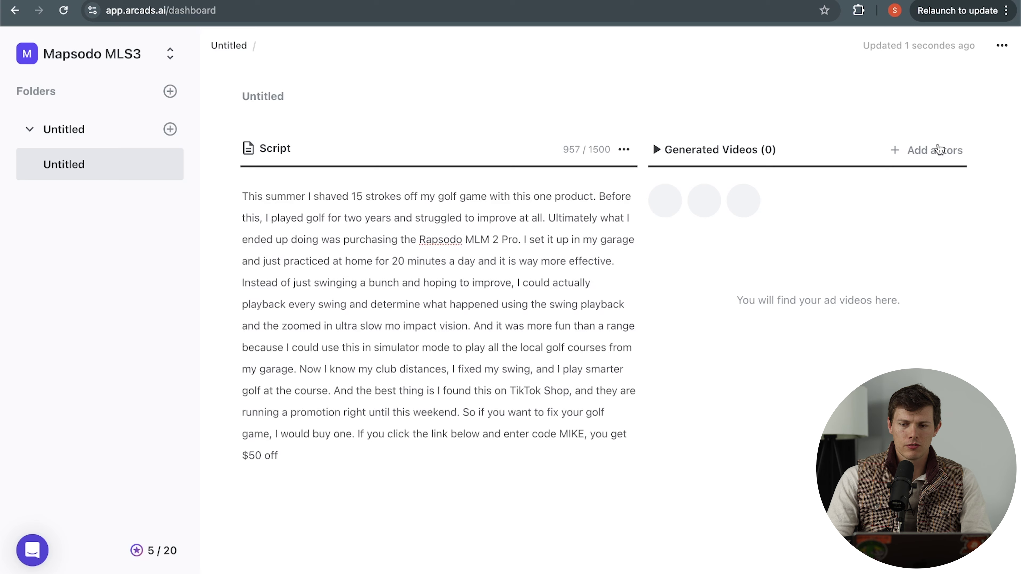
Open the actor selection for the ad and browse the list of all AI actors.
{"action": "left_click", "coordinate": [926, 153]}
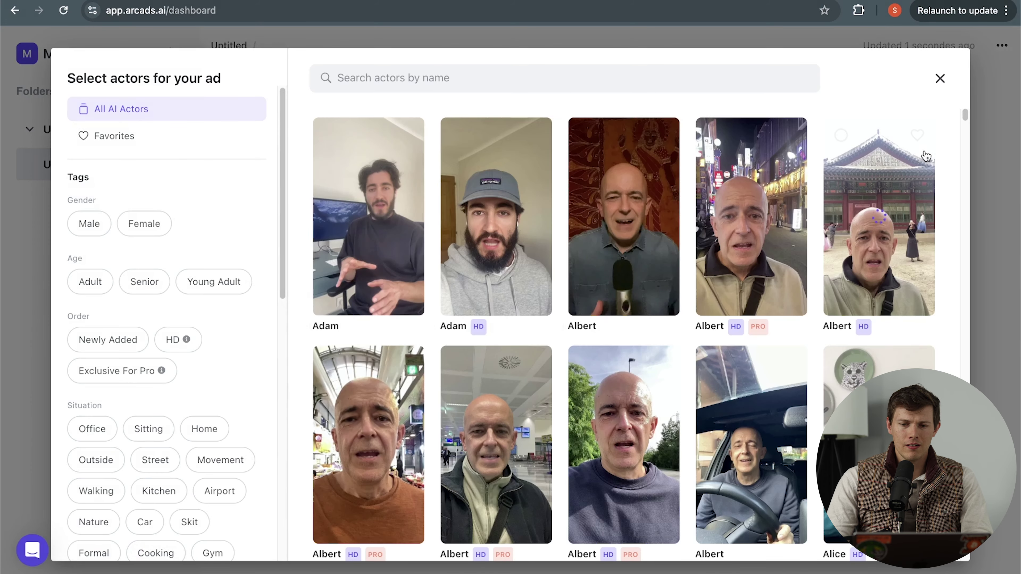
{"action": "scroll", "coordinate": [509, 252], "scroll_direction": "down", "scroll_amount": 5}
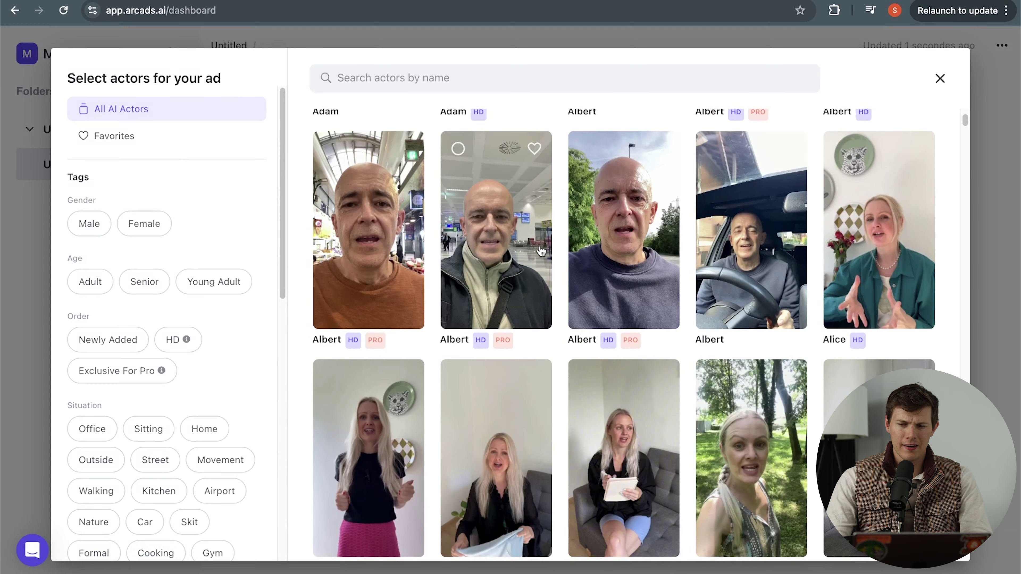
{"action": "scroll", "coordinate": [540, 250], "scroll_direction": "down", "scroll_amount": 9}
{"action": "scroll", "coordinate": [541, 251], "scroll_direction": "up", "scroll_amount": 2}
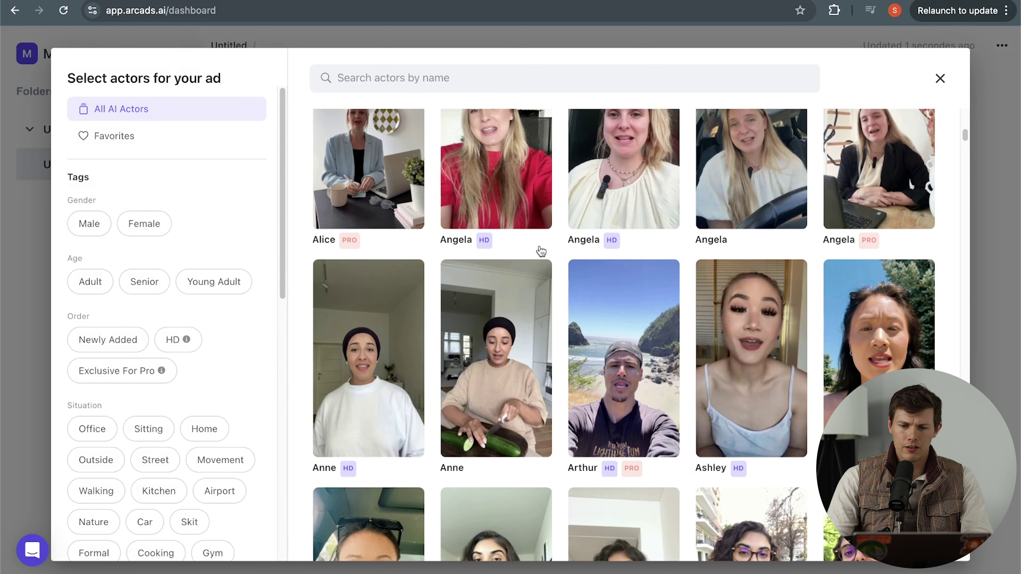
{"action": "scroll", "coordinate": [540, 250], "scroll_direction": "up", "scroll_amount": 10}
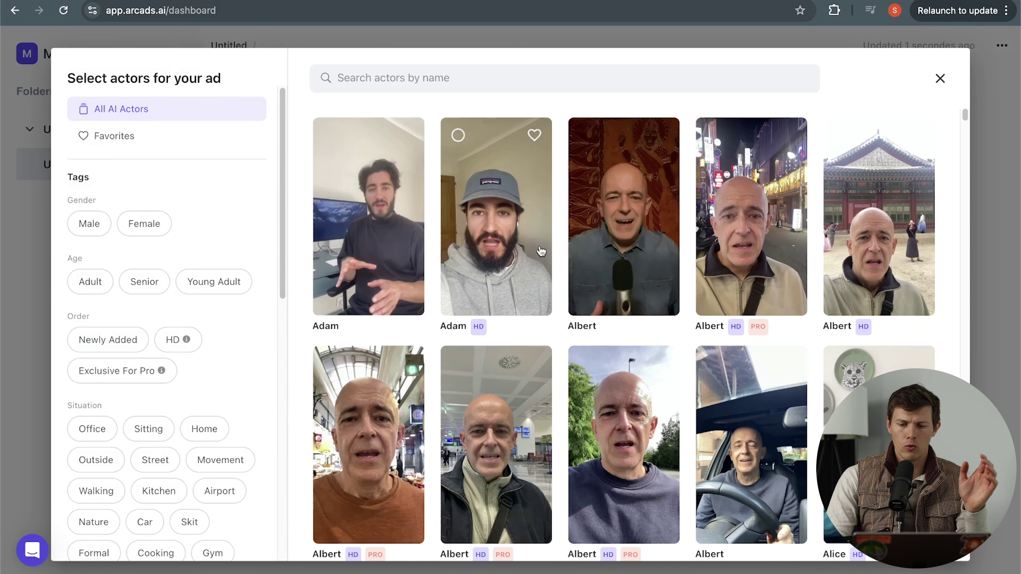
{"action": "key", "text": "XF86AudioMute"}
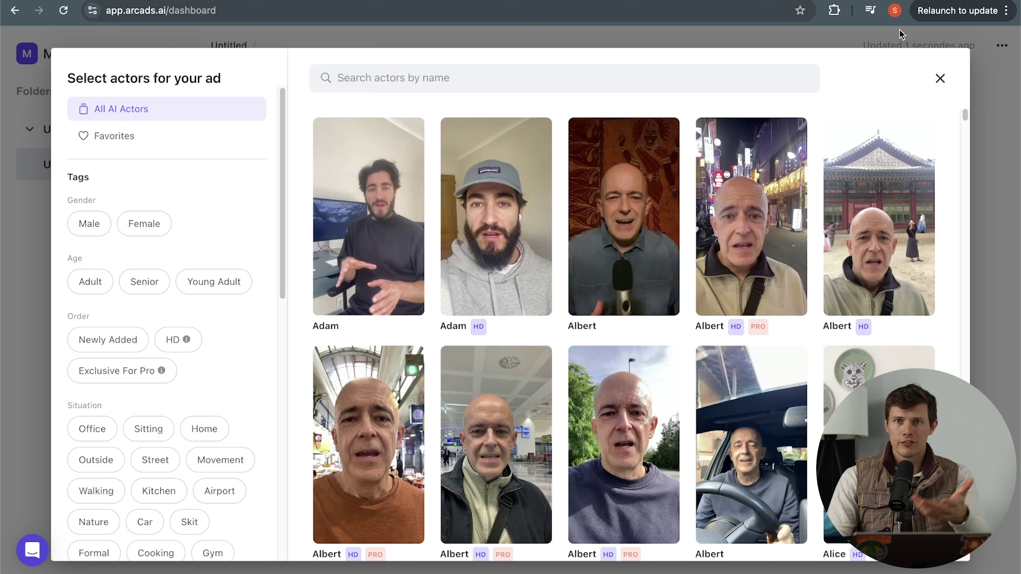
{"action": "scroll", "coordinate": [923, 262], "scroll_direction": "down", "scroll_amount": 3}
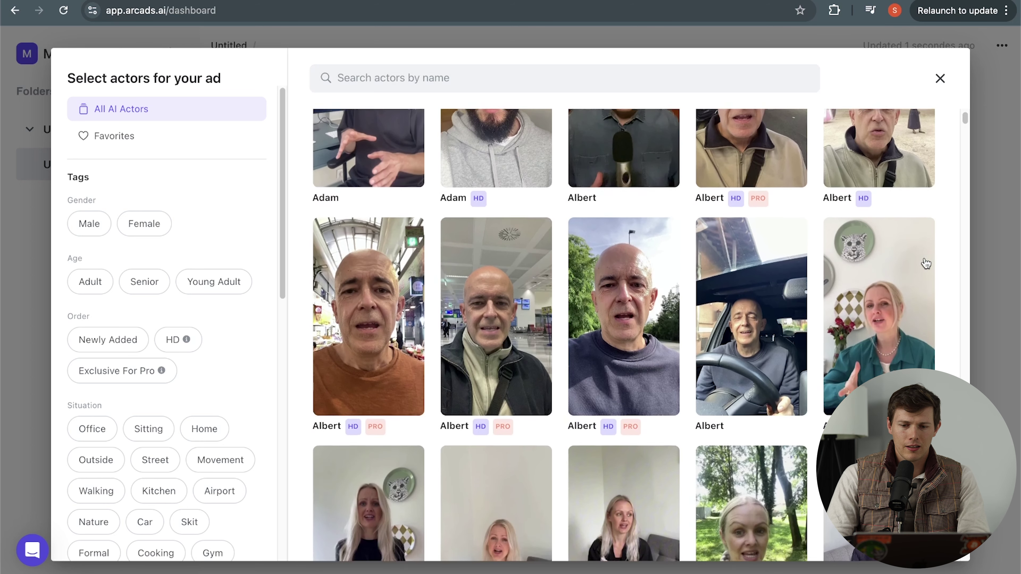
{"action": "scroll", "coordinate": [923, 262], "scroll_direction": "up", "scroll_amount": 3}
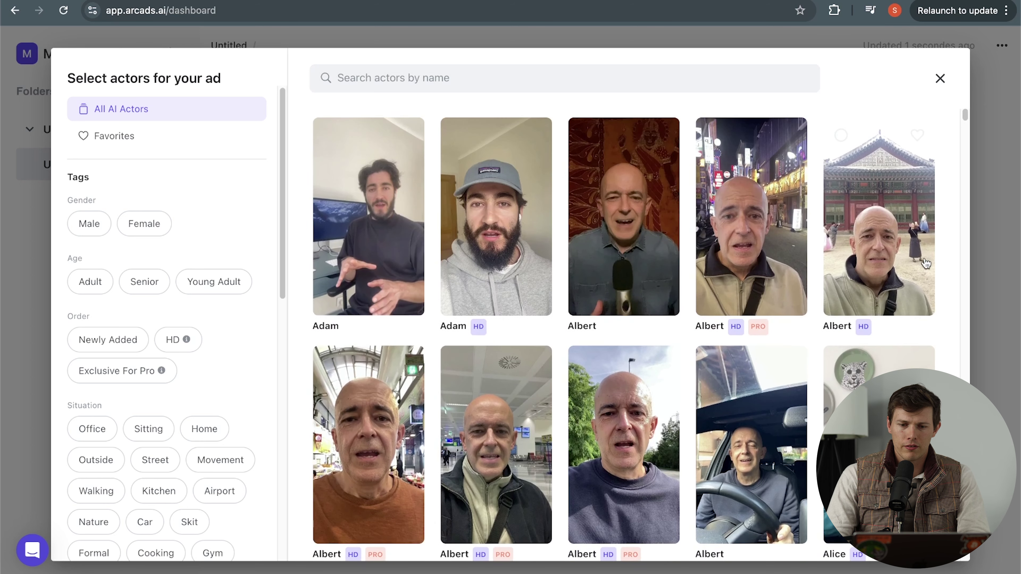
Try the HD Adam actor wearing the cap and grey hoodie as a presenter for the ad.
{"action": "left_click", "coordinate": [533, 276]}
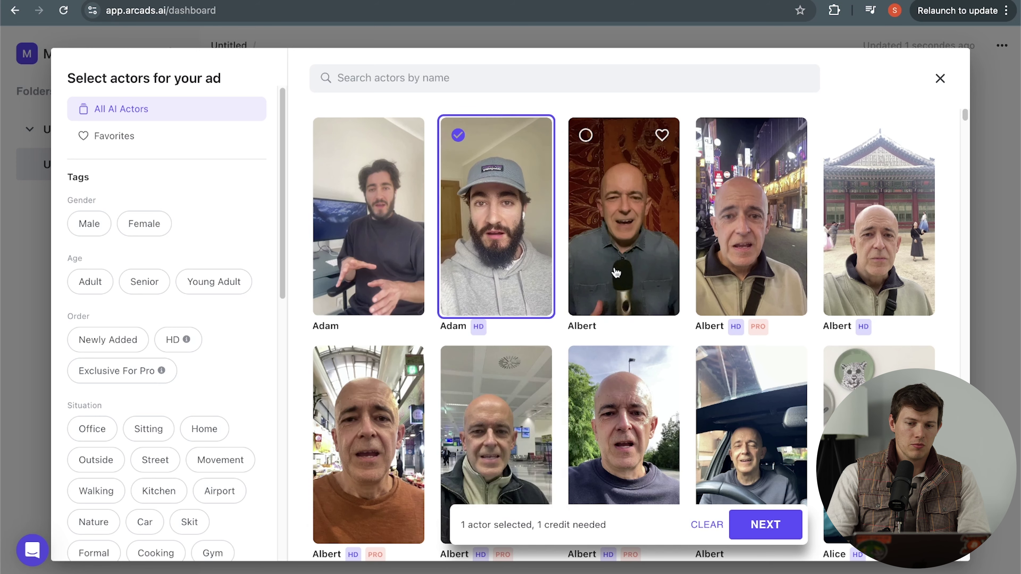
{"action": "left_click", "coordinate": [622, 272]}
Select two HD Benjamin actors for the ad: the one standing on the street and the one at the gym cable machine.
{"action": "scroll", "coordinate": [773, 251], "scroll_direction": "down", "scroll_amount": 10}
{"action": "scroll", "coordinate": [886, 257], "scroll_direction": "down", "scroll_amount": 10}
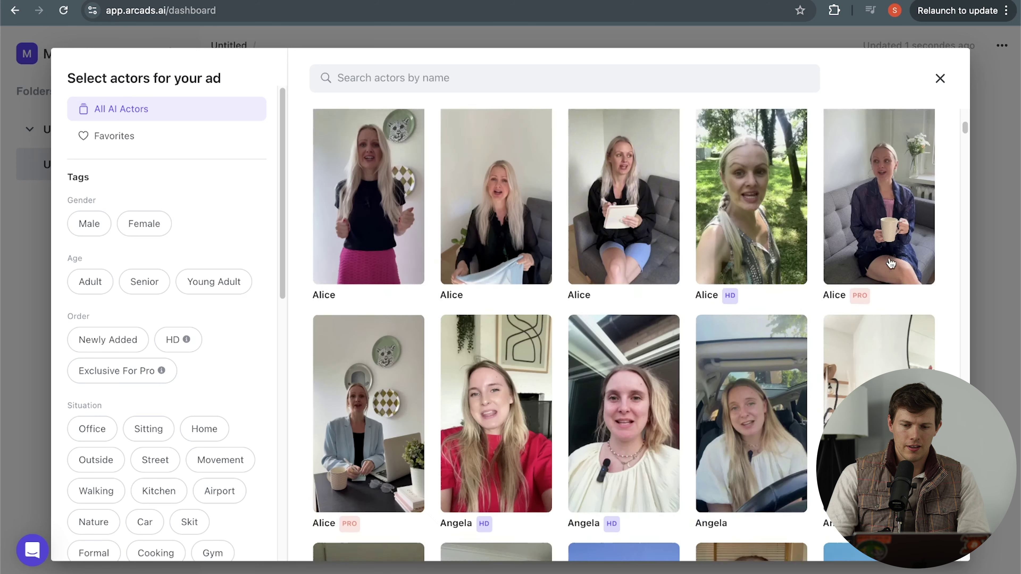
{"action": "scroll", "coordinate": [890, 262], "scroll_direction": "down", "scroll_amount": 6}
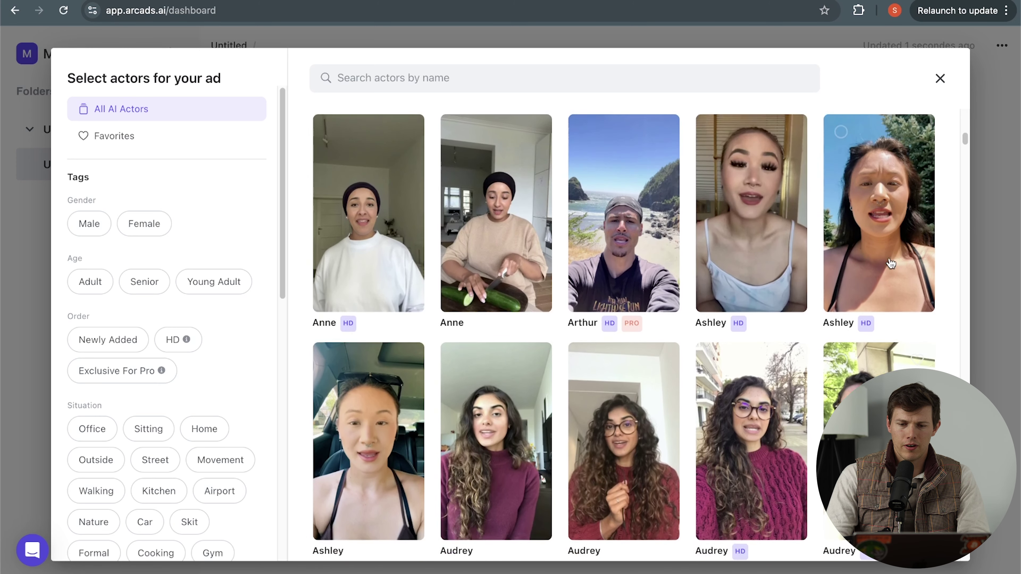
{"action": "scroll", "coordinate": [864, 257], "scroll_direction": "down", "scroll_amount": 10}
{"action": "left_click", "coordinate": [763, 241]}
{"action": "scroll", "coordinate": [774, 244], "scroll_direction": "up", "scroll_amount": 2}
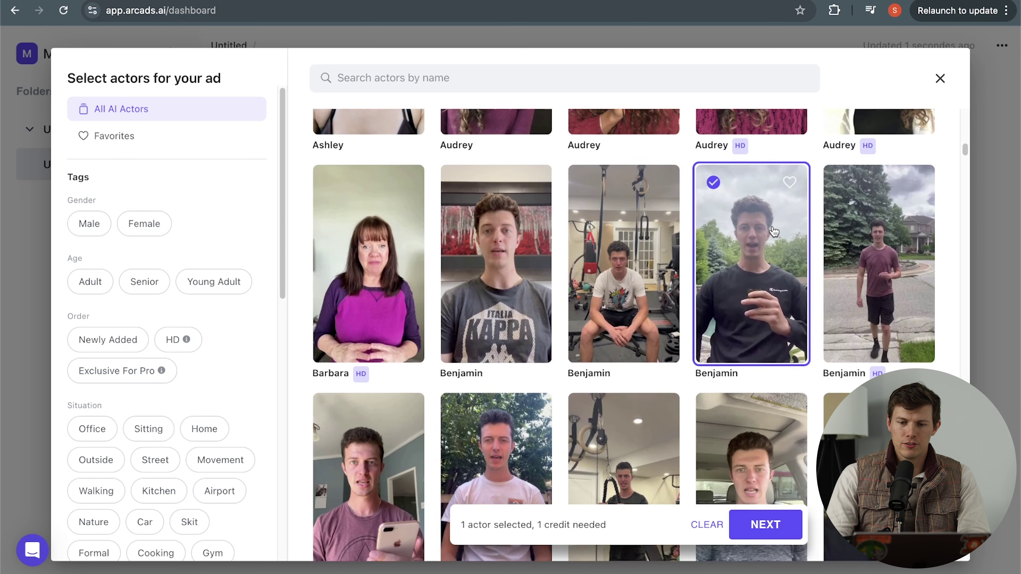
{"action": "left_click", "coordinate": [916, 290]}
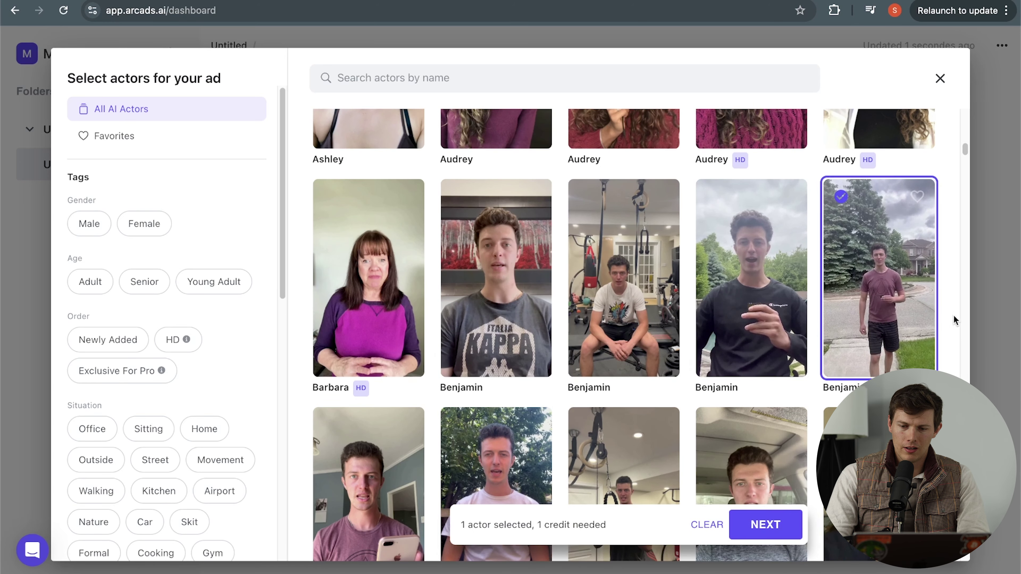
{"action": "mouse_move", "coordinate": [583, 343]}
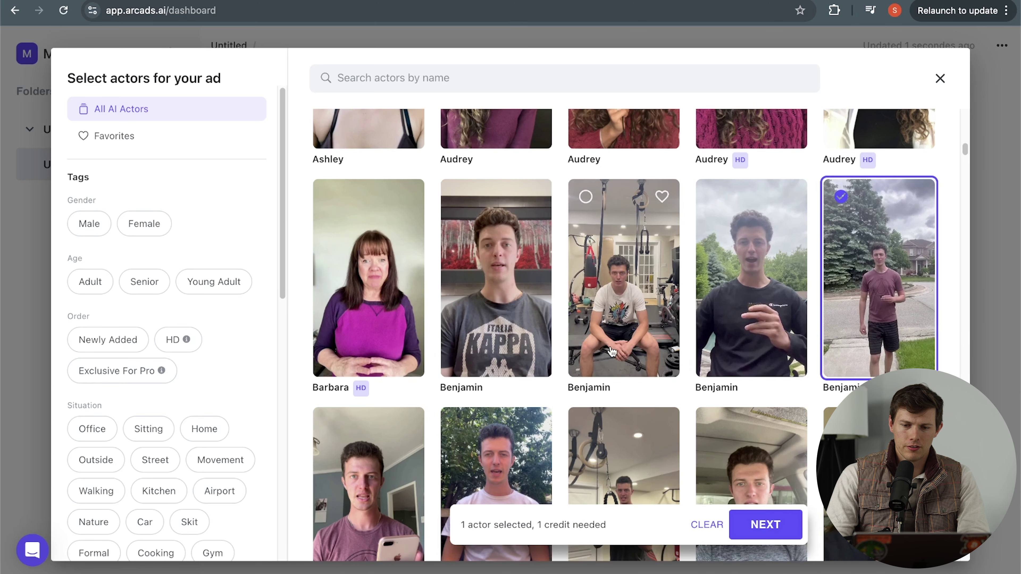
{"action": "scroll", "coordinate": [501, 348], "scroll_direction": "down", "scroll_amount": 3}
{"action": "left_click", "coordinate": [623, 330]}
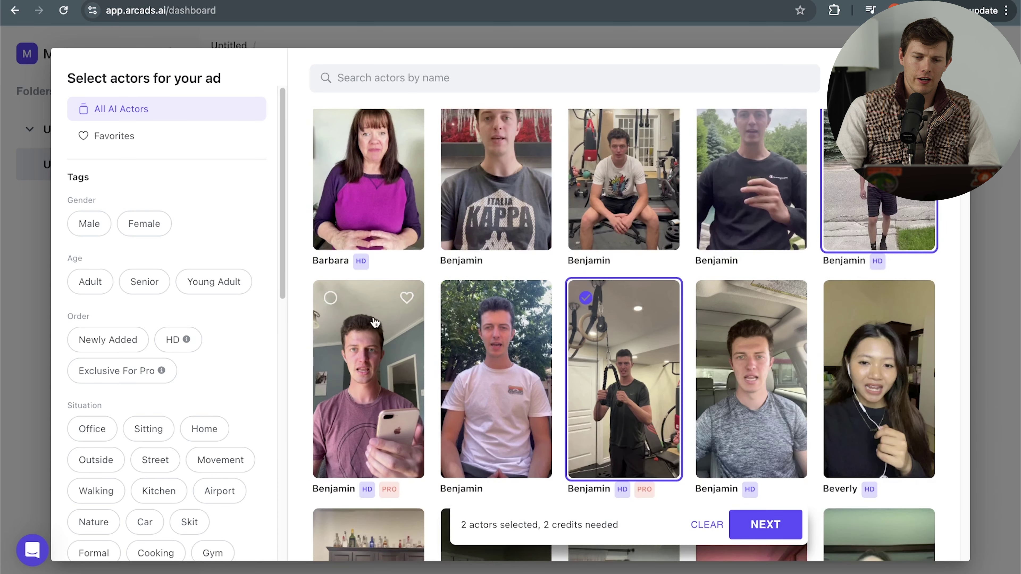
{"action": "mouse_move", "coordinate": [675, 295]}
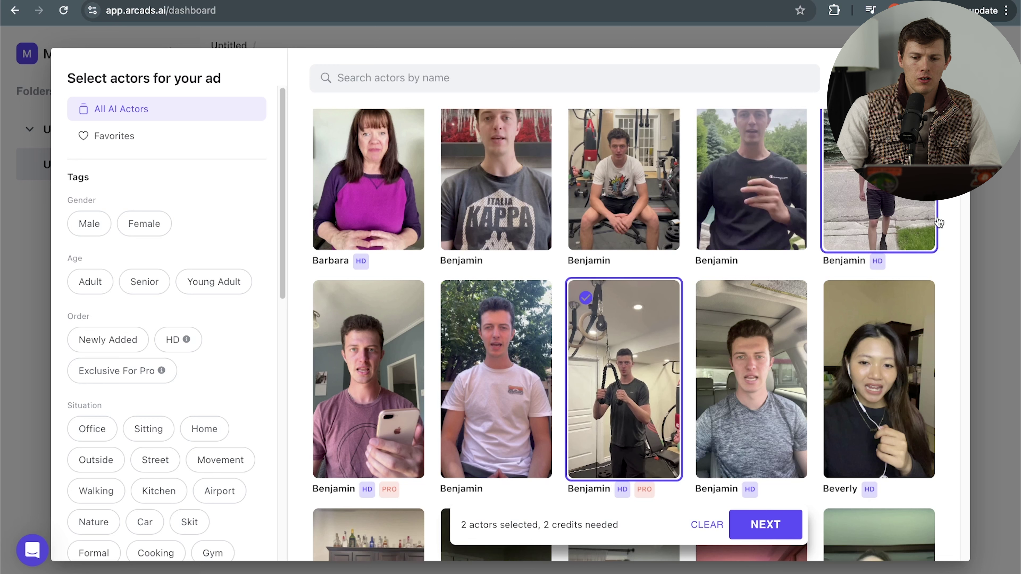
Add the Benjamin actor in the white T-shirt to the selection and generate the ad videos with all chosen actors.
{"action": "left_click", "coordinate": [496, 365]}
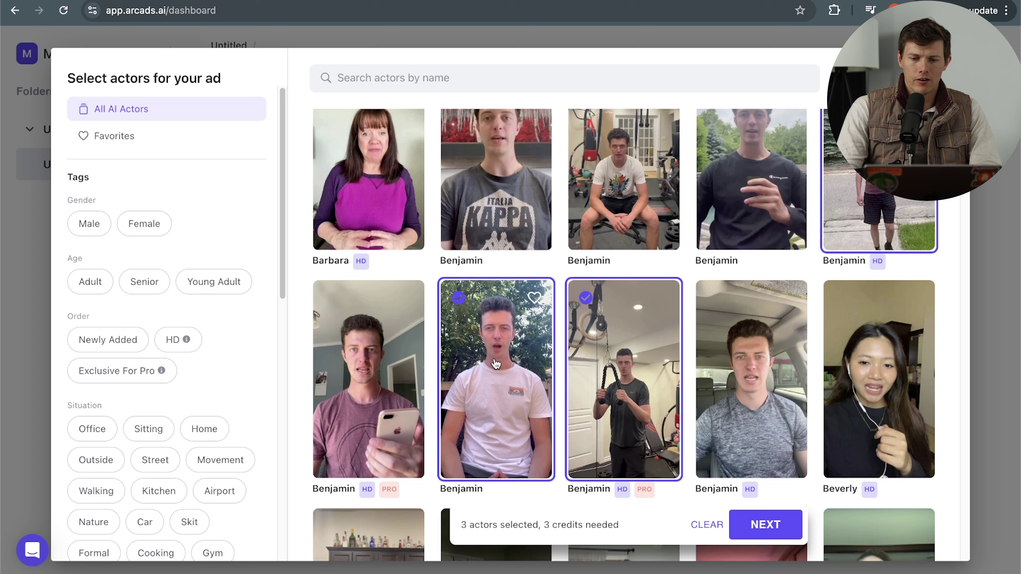
{"action": "left_click", "coordinate": [774, 528]}
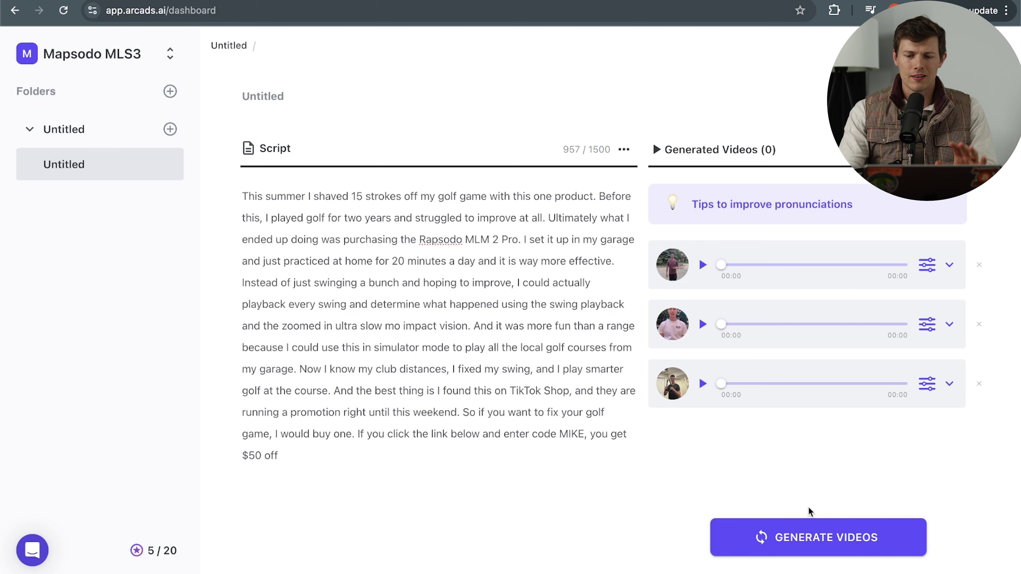
{"action": "left_click", "coordinate": [833, 535]}
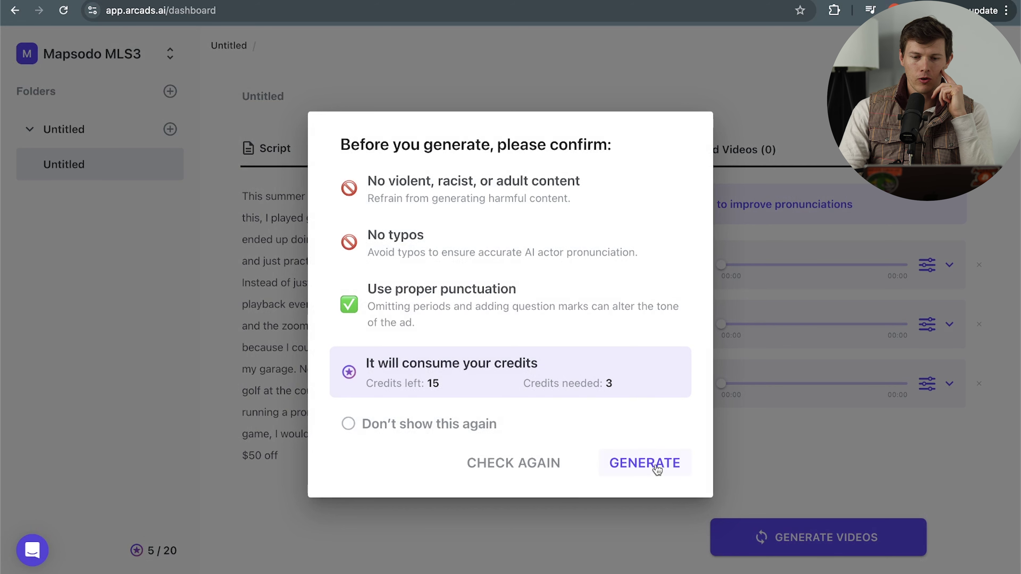
{"action": "left_click", "coordinate": [645, 463]}
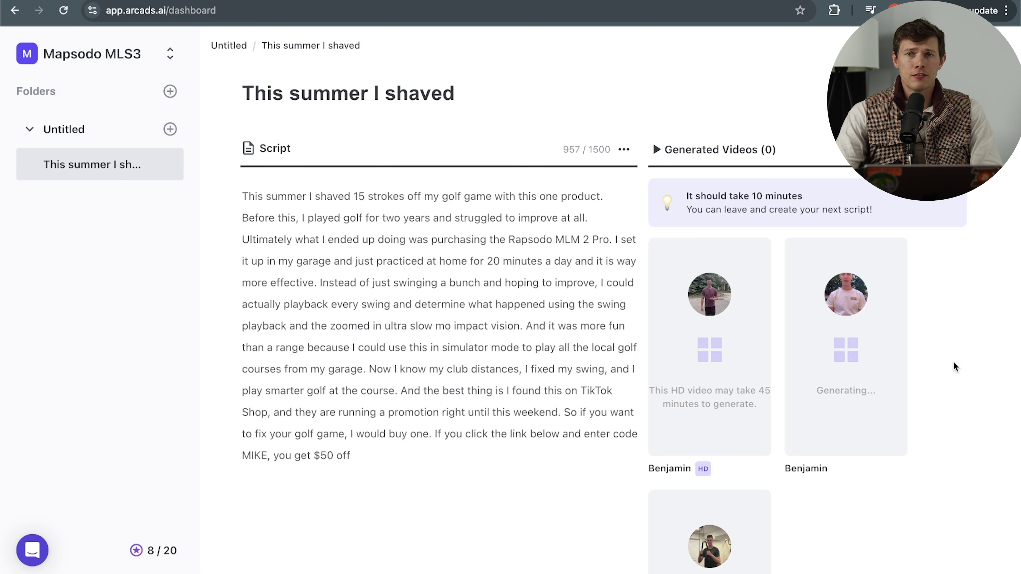
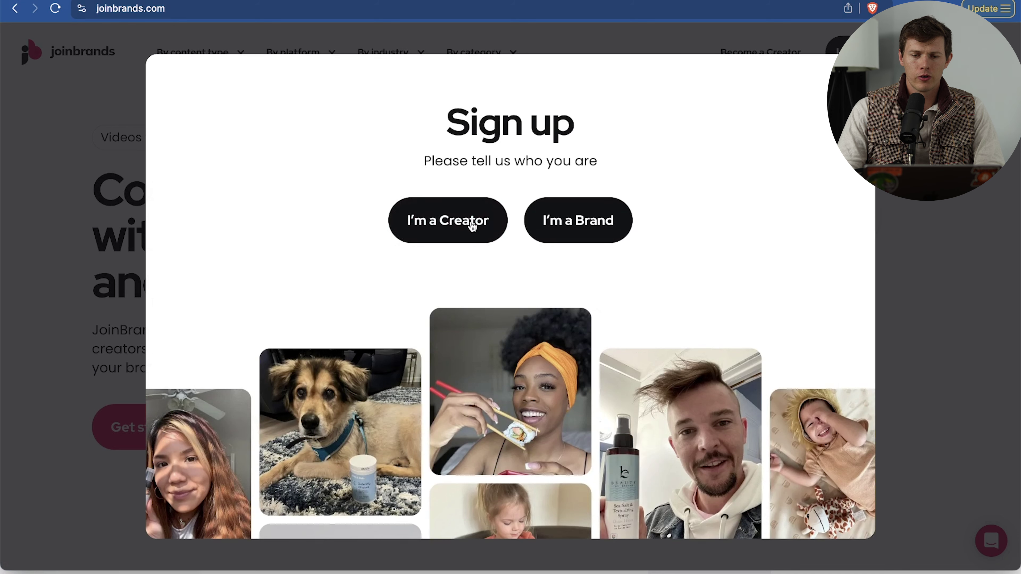
Switch to JoinBrands and start signing up as a brand with an e-mail address.
{"action": "left_click", "coordinate": [598, 218]}
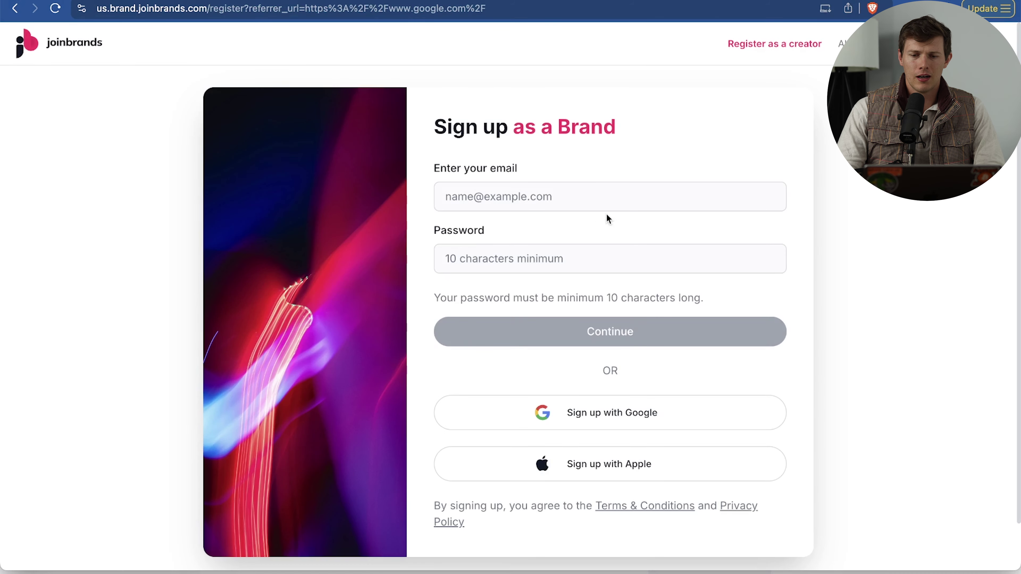
{"action": "left_click", "coordinate": [568, 197]}
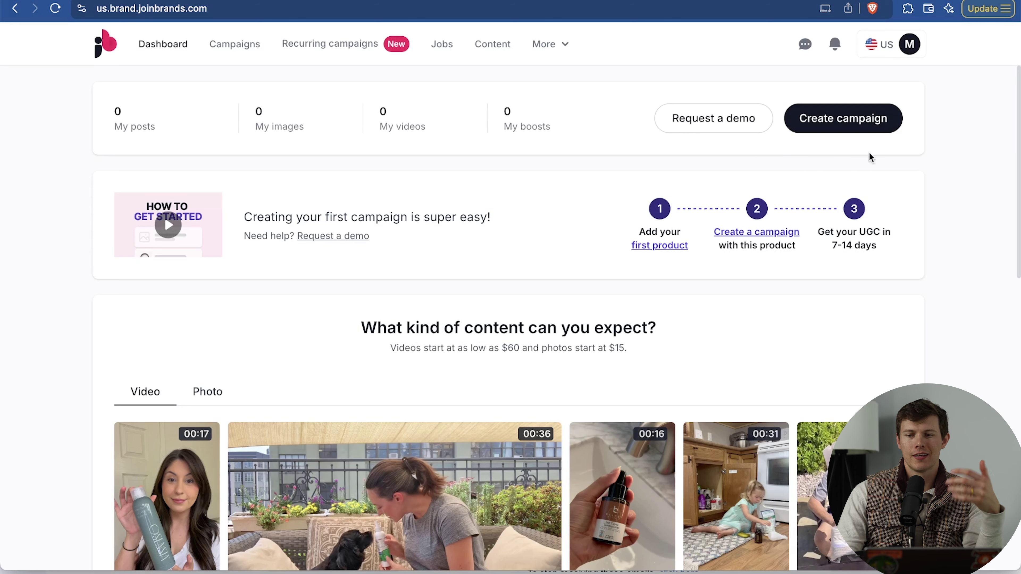
Create a new campaign from the brand dashboard with the Content Only objective and Videos as the content.
{"action": "scroll", "coordinate": [899, 298], "scroll_direction": "down", "scroll_amount": 10}
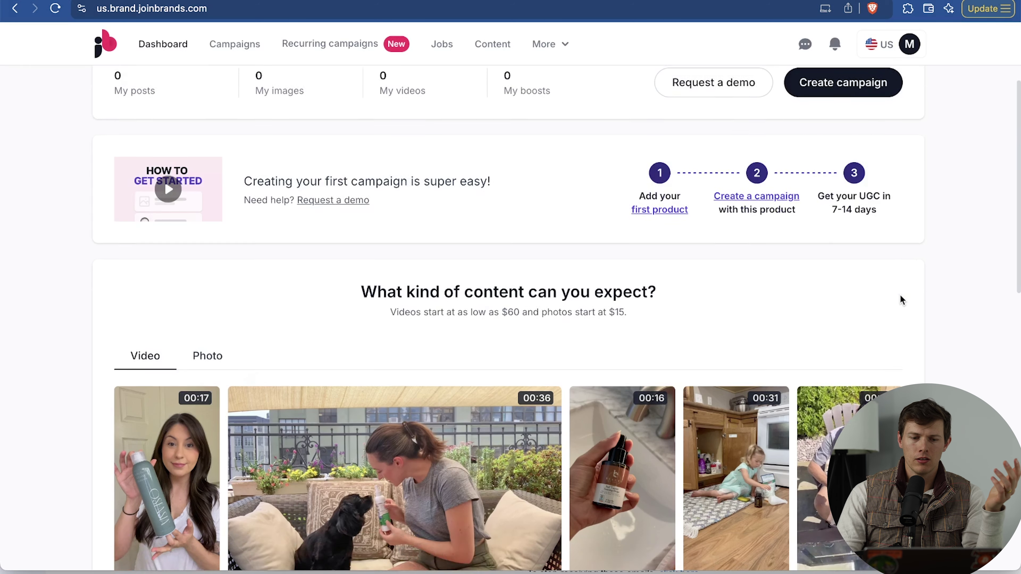
{"action": "scroll", "coordinate": [901, 298], "scroll_direction": "up", "scroll_amount": 7}
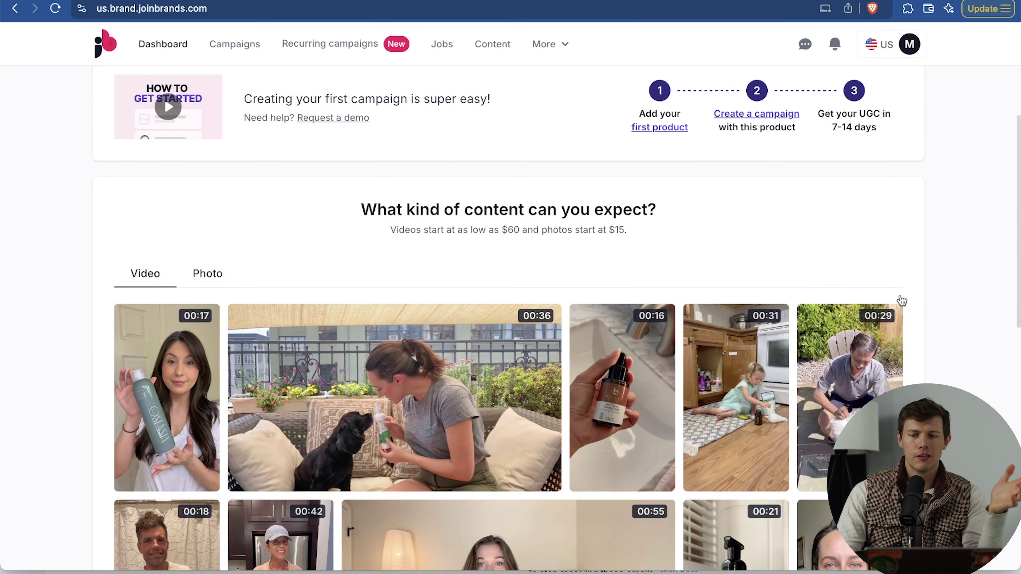
{"action": "scroll", "coordinate": [933, 333], "scroll_direction": "up", "scroll_amount": 3}
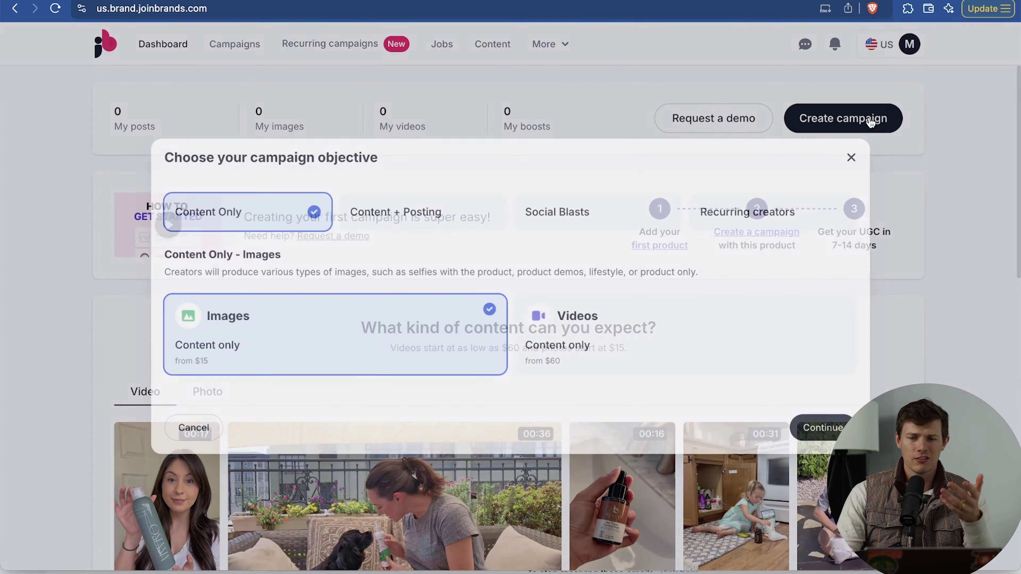
{"action": "left_click", "coordinate": [871, 120]}
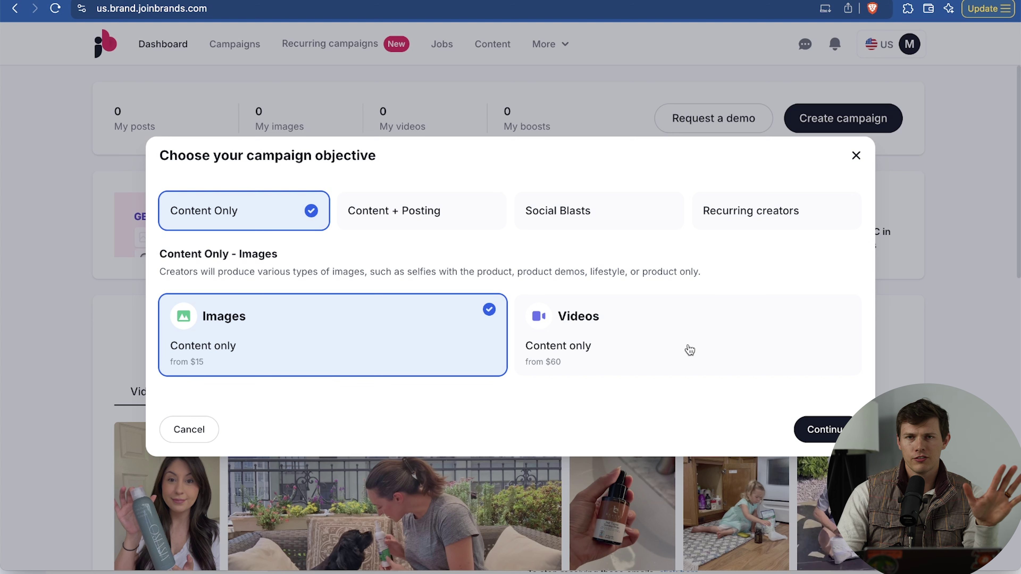
{"action": "left_click", "coordinate": [705, 351]}
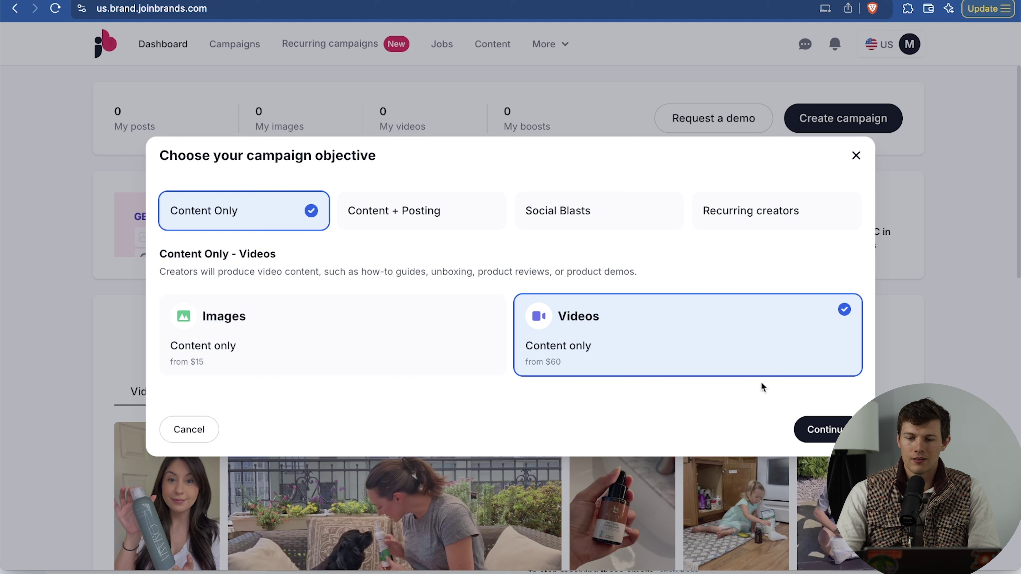
{"action": "left_click", "coordinate": [824, 428]}
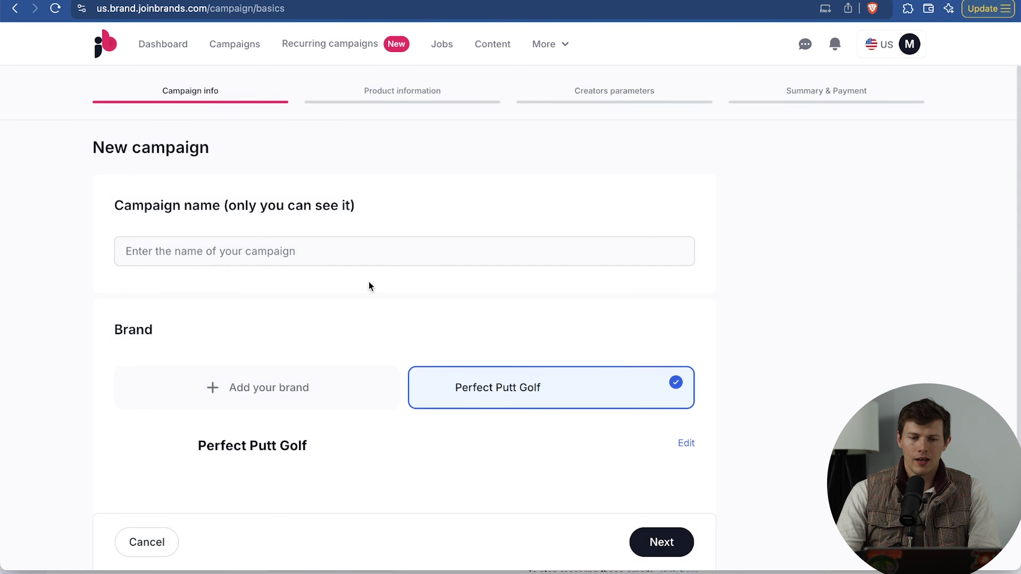
Name the new campaign "Perfect Putt Video Outdoors" and continue to the product information.
{"action": "left_click", "coordinate": [266, 252]}
{"action": "type", "text": "P"}
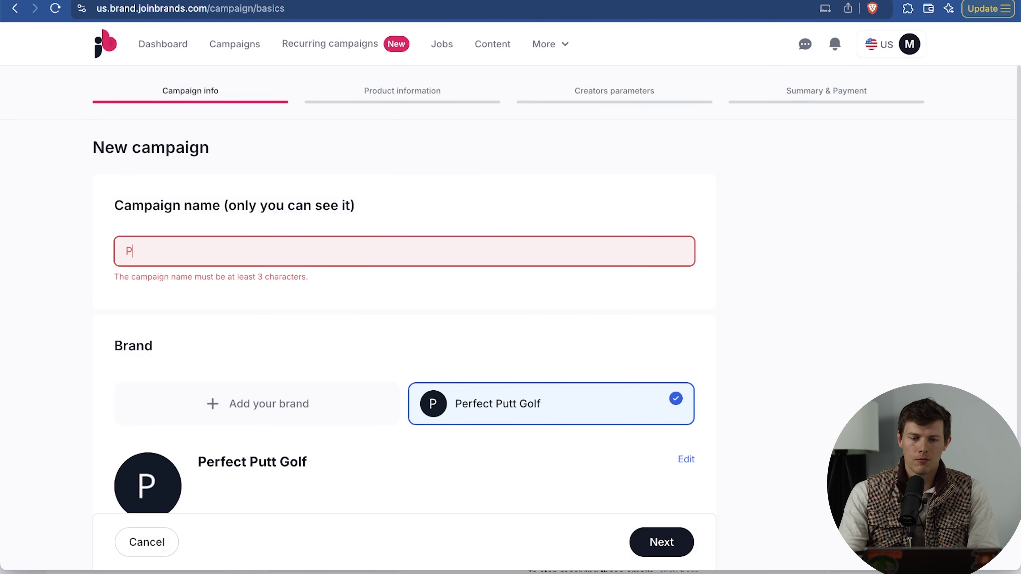
{"action": "type", "text": "erfect Putt Video Outdoors"}
{"action": "scroll", "coordinate": [791, 366], "scroll_direction": "down", "scroll_amount": 3}
{"action": "left_click", "coordinate": [661, 442]}
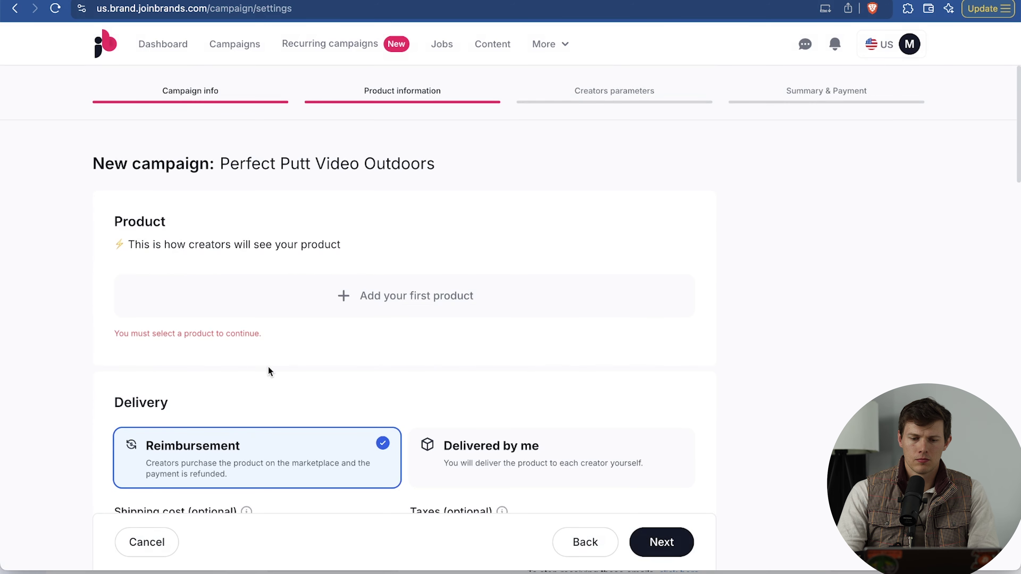
Open the form for adding the first product to the campaign.
{"action": "scroll", "coordinate": [268, 370], "scroll_direction": "down", "scroll_amount": 4}
{"action": "scroll", "coordinate": [268, 369], "scroll_direction": "up", "scroll_amount": 1}
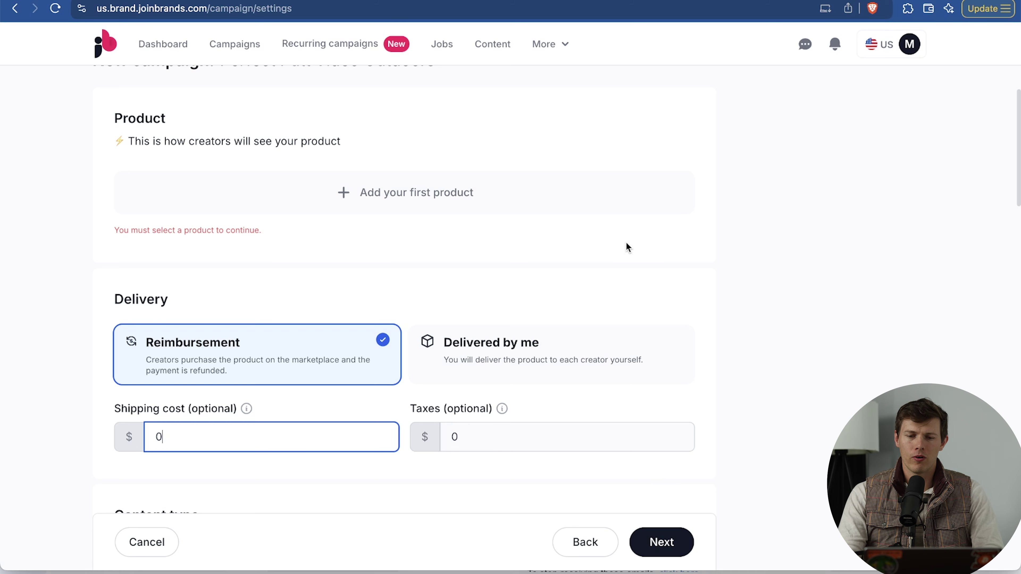
{"action": "left_click", "coordinate": [375, 194]}
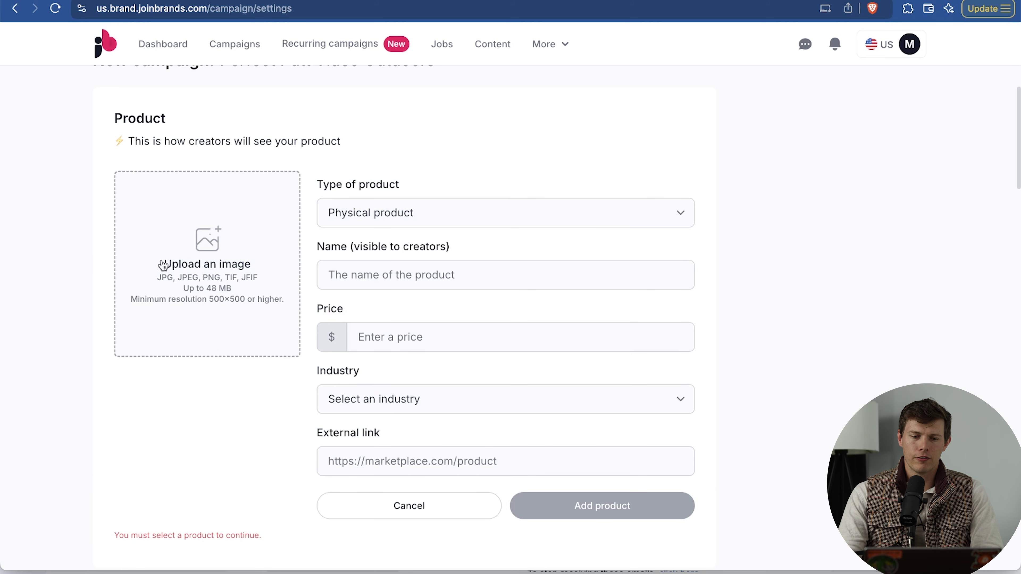
Choose Product demo as the content type and 30 seconds as the video duration.
{"action": "scroll", "coordinate": [489, 322], "scroll_direction": "down", "scroll_amount": 15}
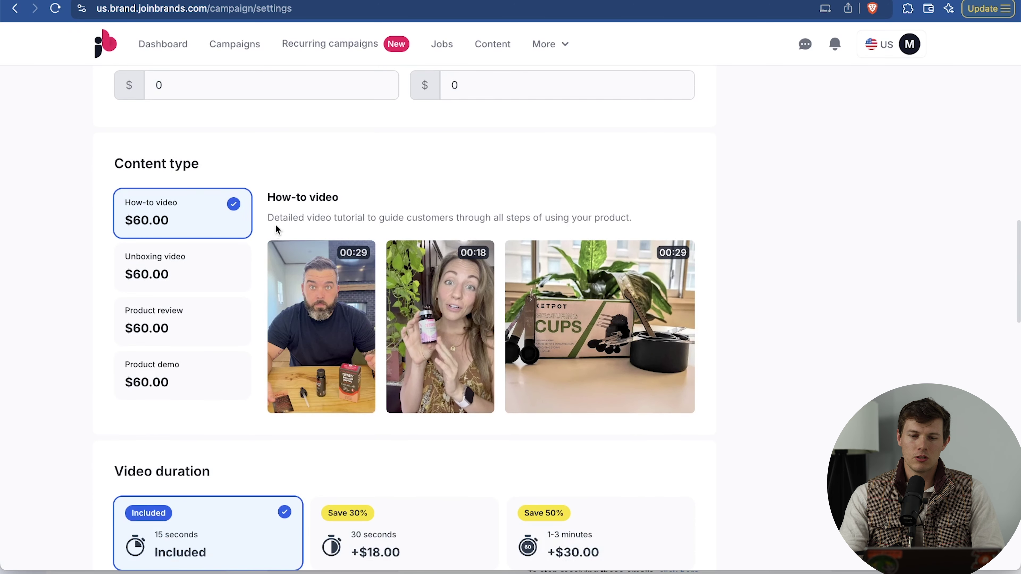
{"action": "left_click", "coordinate": [224, 377]}
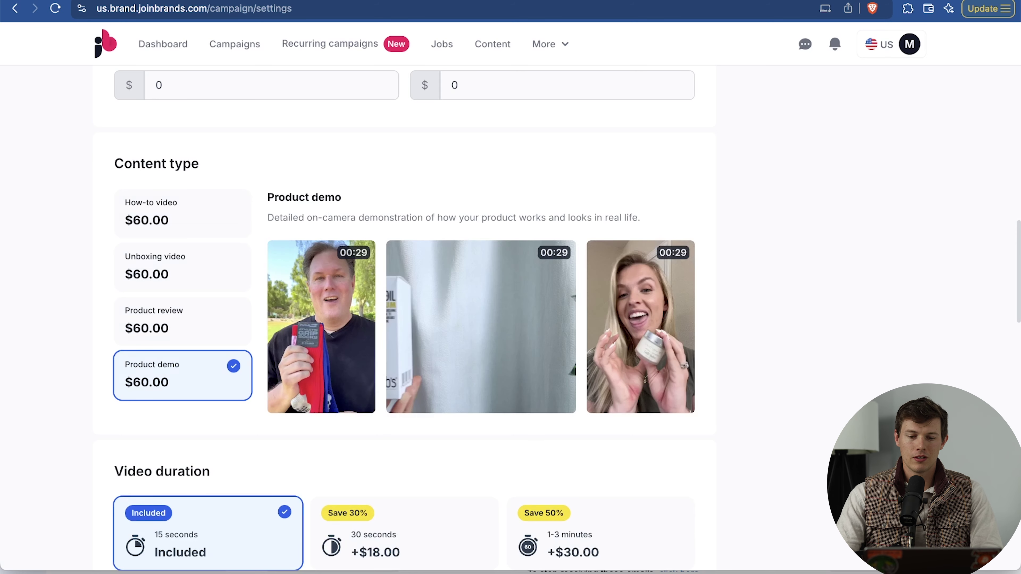
{"action": "scroll", "coordinate": [222, 372], "scroll_direction": "down", "scroll_amount": 5}
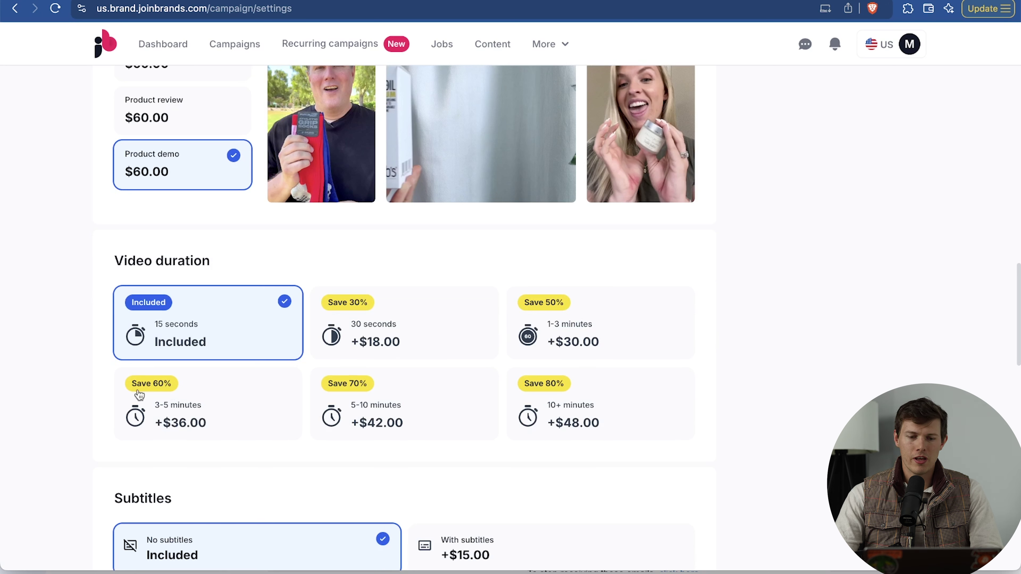
{"action": "left_click", "coordinate": [437, 324]}
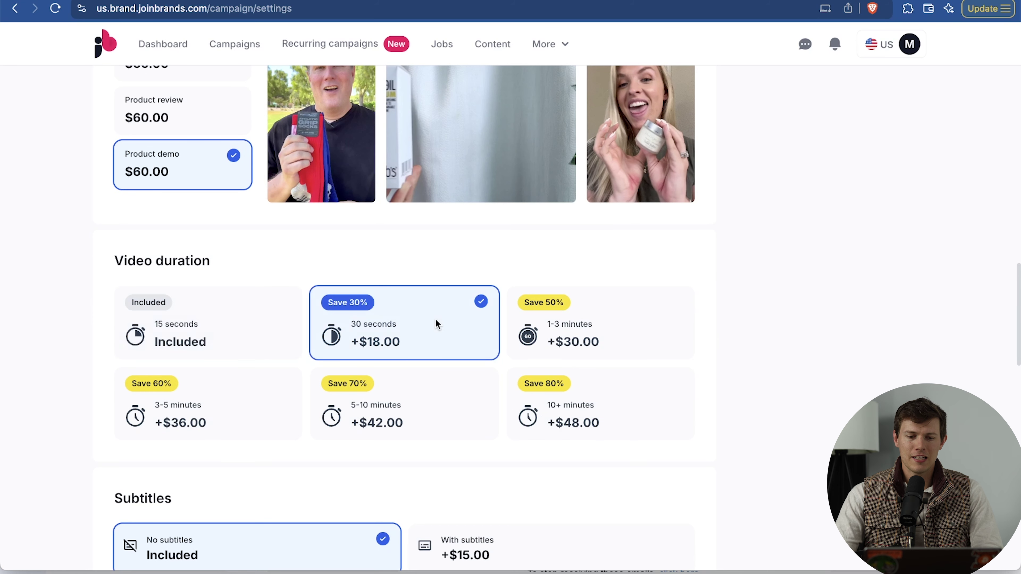
Set the campaign's content format to Portrait (9:16).
{"action": "scroll", "coordinate": [884, 371], "scroll_direction": "up", "scroll_amount": 7}
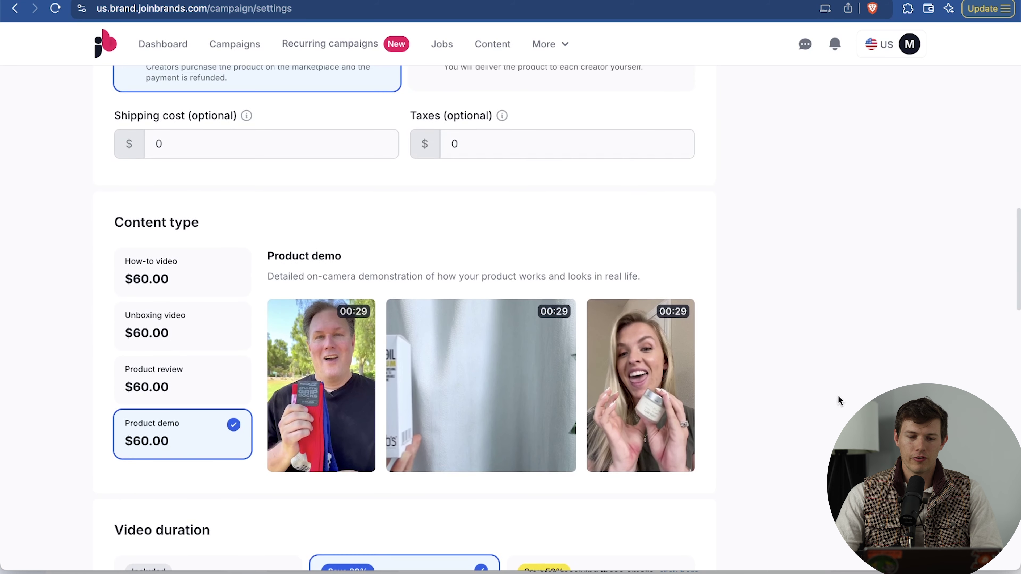
{"action": "scroll", "coordinate": [212, 422], "scroll_direction": "up", "scroll_amount": 6}
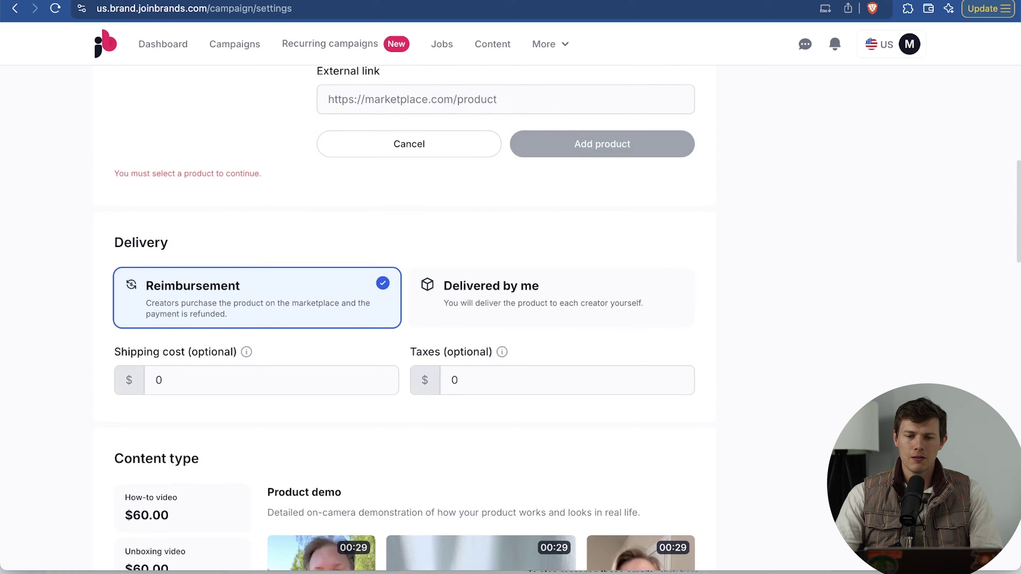
{"action": "scroll", "coordinate": [529, 274], "scroll_direction": "down", "scroll_amount": 20}
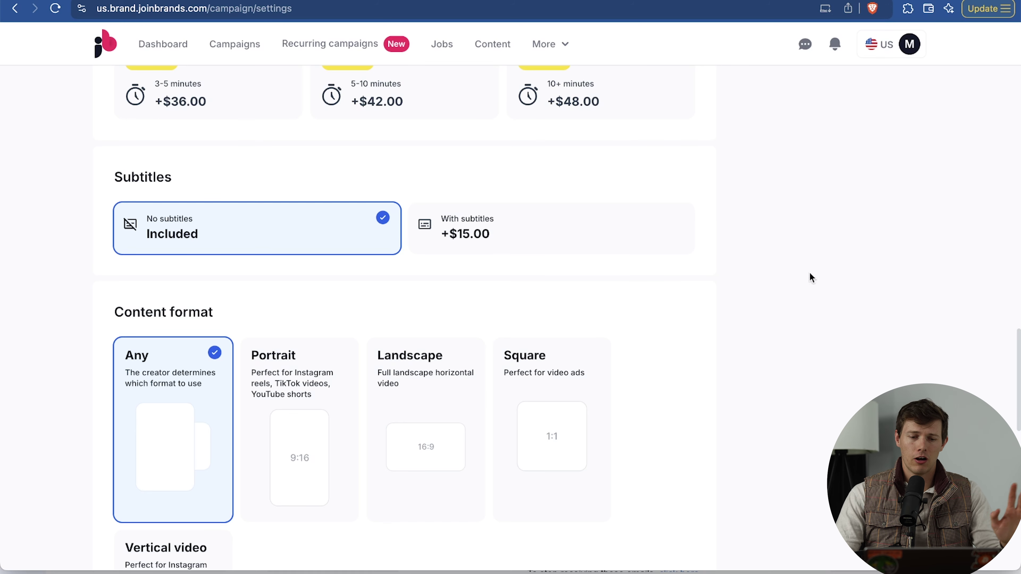
{"action": "scroll", "coordinate": [852, 330], "scroll_direction": "down", "scroll_amount": 5}
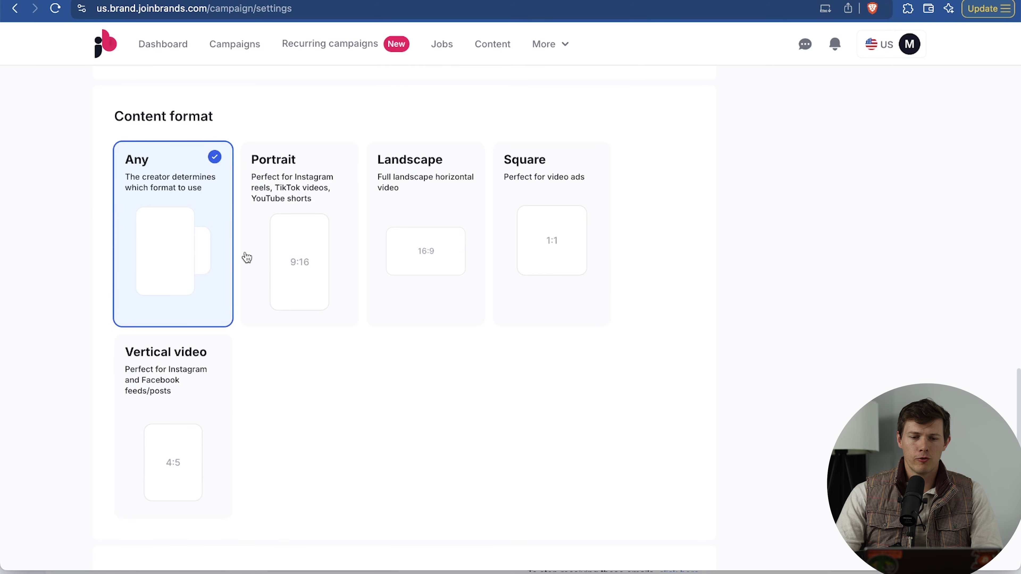
{"action": "left_click", "coordinate": [290, 264]}
Look over the content brief and optional reference link fields of the campaign settings.
{"action": "scroll", "coordinate": [708, 359], "scroll_direction": "down", "scroll_amount": 5}
{"action": "scroll", "coordinate": [716, 368], "scroll_direction": "down", "scroll_amount": 5}
{"action": "left_click", "coordinate": [243, 203]}
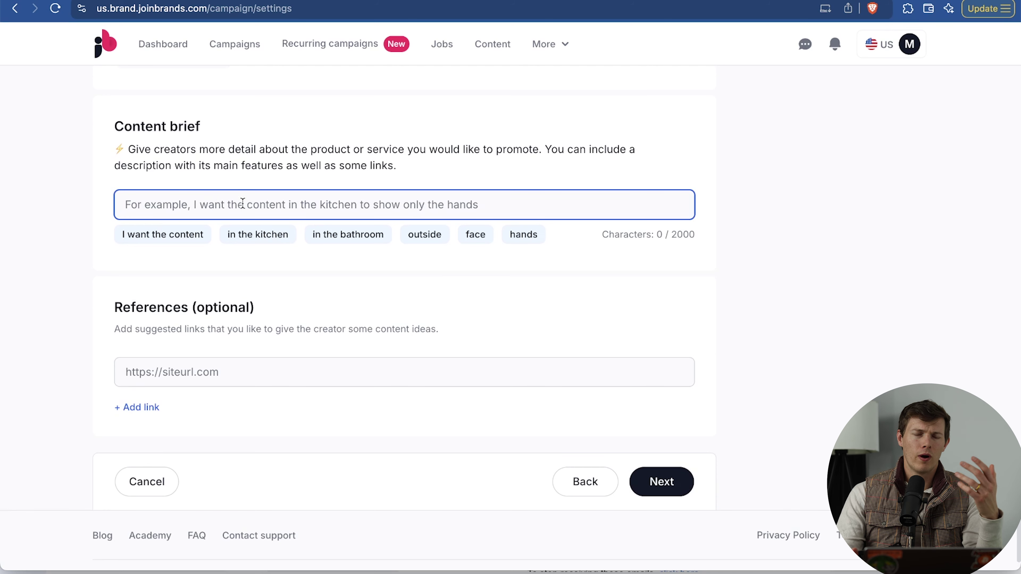
{"action": "scroll", "coordinate": [242, 203], "scroll_direction": "down", "scroll_amount": 1}
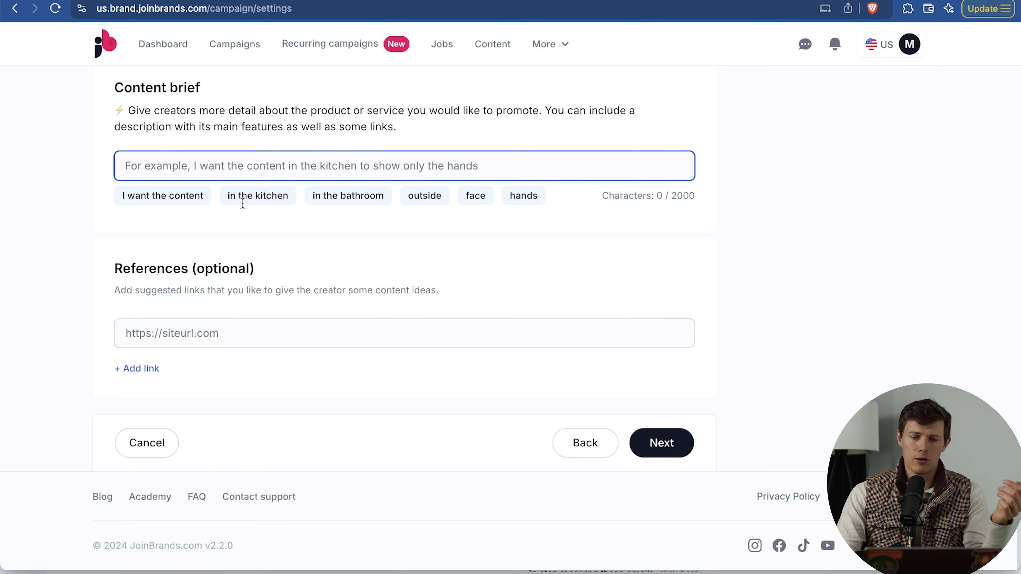
{"action": "left_click", "coordinate": [257, 342]}
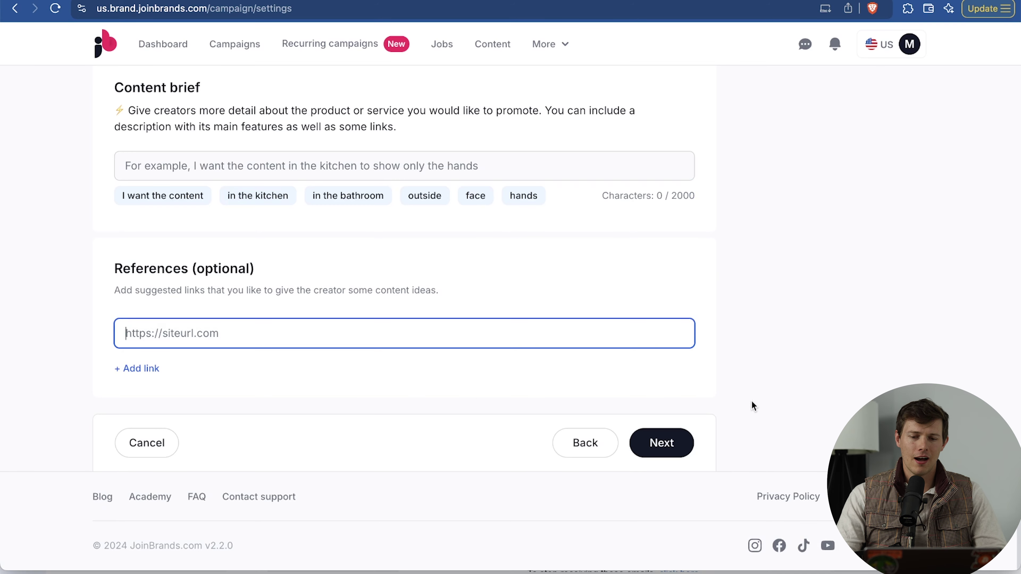
Review the product form and examine the price per video, duration adjustment, product price and shipping in the campaign's cost summary.
{"action": "scroll", "coordinate": [751, 402], "scroll_direction": "up", "scroll_amount": 15}
{"action": "scroll", "coordinate": [753, 406], "scroll_direction": "up", "scroll_amount": 2}
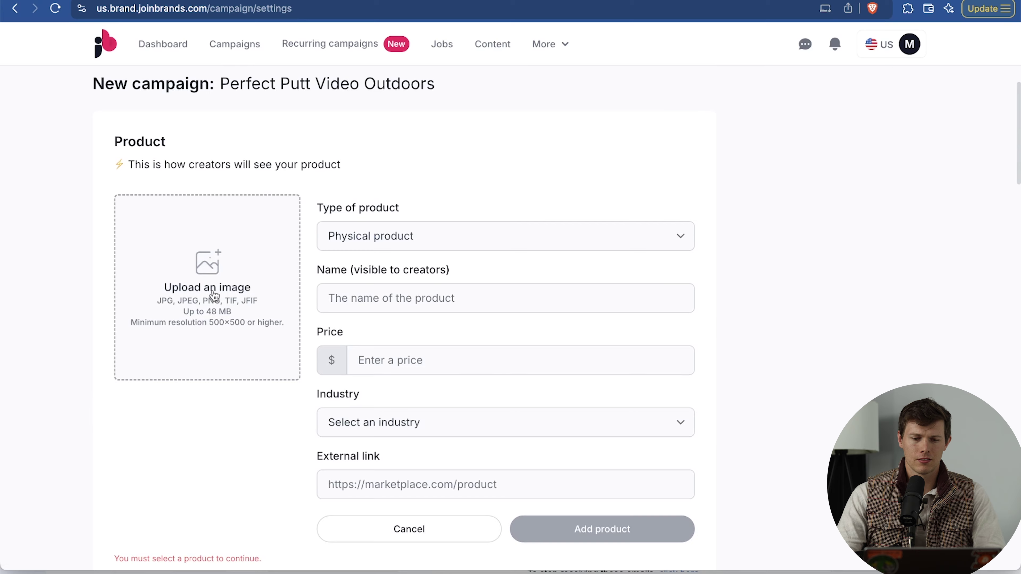
{"action": "scroll", "coordinate": [326, 446], "scroll_direction": "down", "scroll_amount": 10}
{"action": "scroll", "coordinate": [326, 445], "scroll_direction": "down", "scroll_amount": 10}
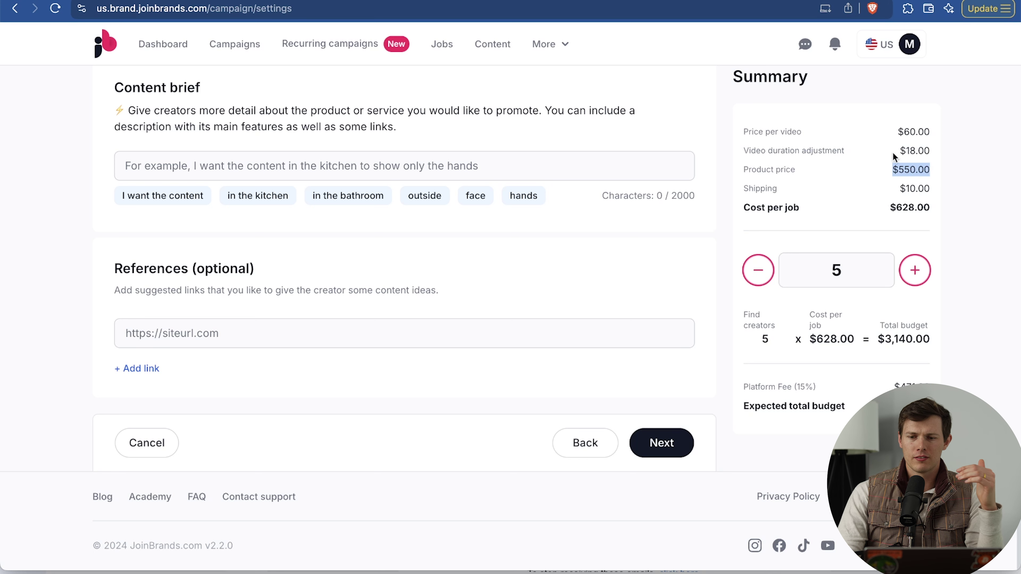
{"action": "left_click_drag", "start_coordinate": [893, 153], "coordinate": [936, 151]}
{"action": "left_click", "coordinate": [936, 151]}
{"action": "left_click_drag", "start_coordinate": [885, 128], "coordinate": [964, 128]}
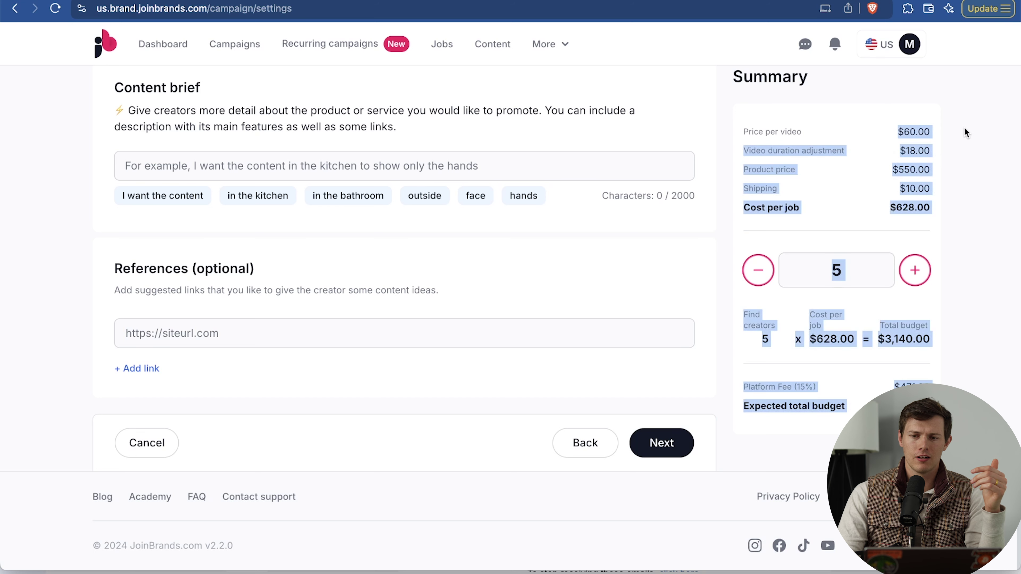
{"action": "left_click", "coordinate": [893, 194]}
{"action": "left_click_drag", "start_coordinate": [892, 193], "coordinate": [945, 190]}
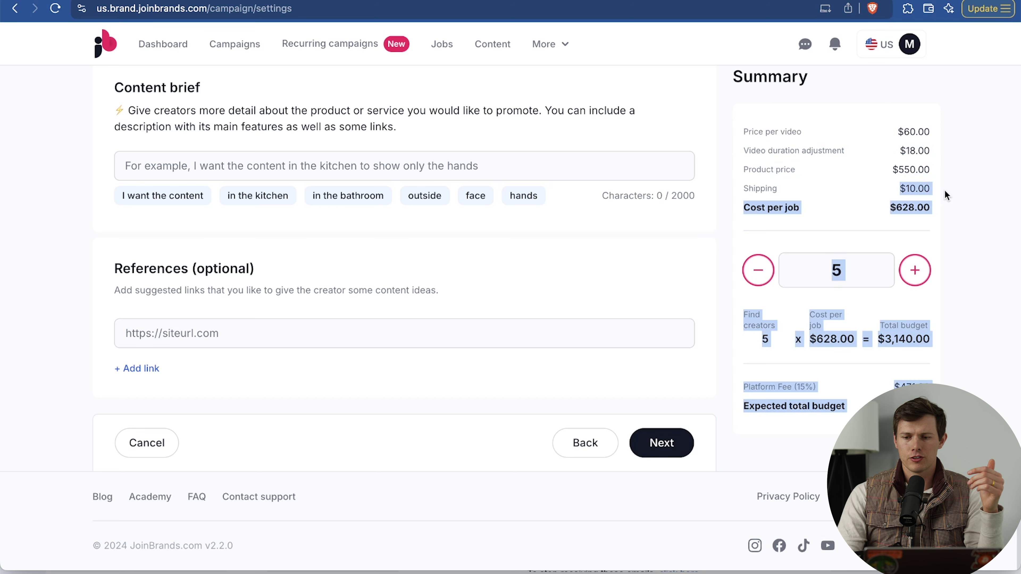
{"action": "left_click", "coordinate": [926, 215]}
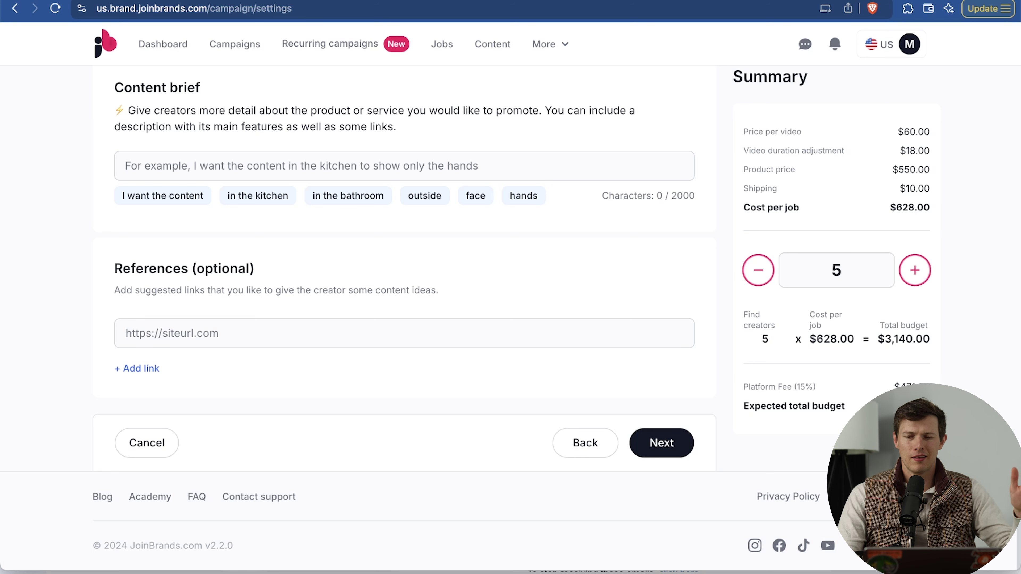
Set the Golf simulator product's price to $10 and its reimbursed shipping cost to $2, keeping the product selected for the campaign.
{"action": "scroll", "coordinate": [633, 306], "scroll_direction": "up", "scroll_amount": 2}
{"action": "scroll", "coordinate": [632, 307], "scroll_direction": "up", "scroll_amount": 20}
{"action": "scroll", "coordinate": [410, 217], "scroll_direction": "up", "scroll_amount": 7}
{"action": "scroll", "coordinate": [617, 265], "scroll_direction": "down", "scroll_amount": 2}
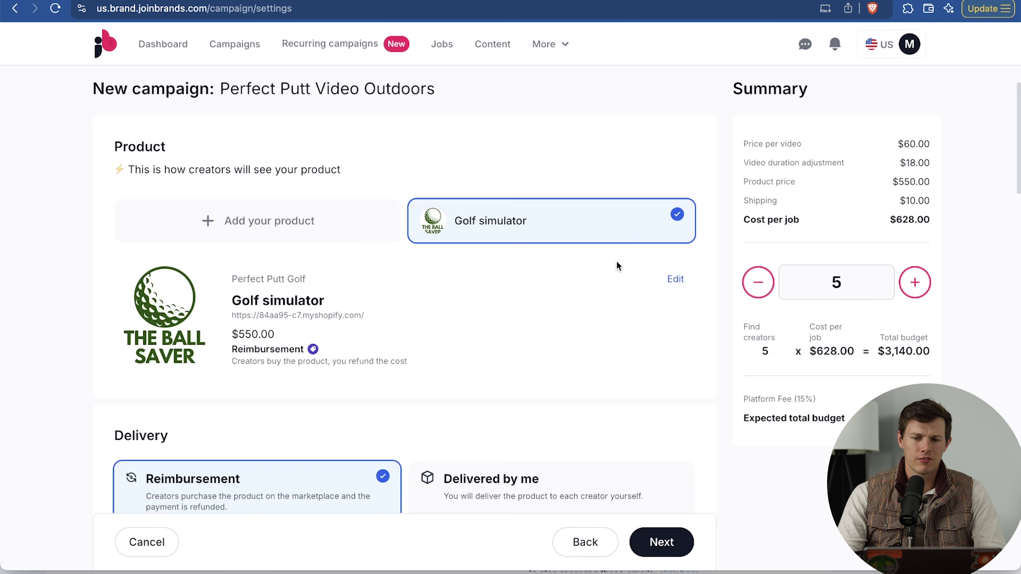
{"action": "left_click", "coordinate": [673, 279]}
{"action": "double_click", "coordinate": [410, 373]}
{"action": "type", "text": "10"}
{"action": "scroll", "coordinate": [386, 460], "scroll_direction": "down", "scroll_amount": 5}
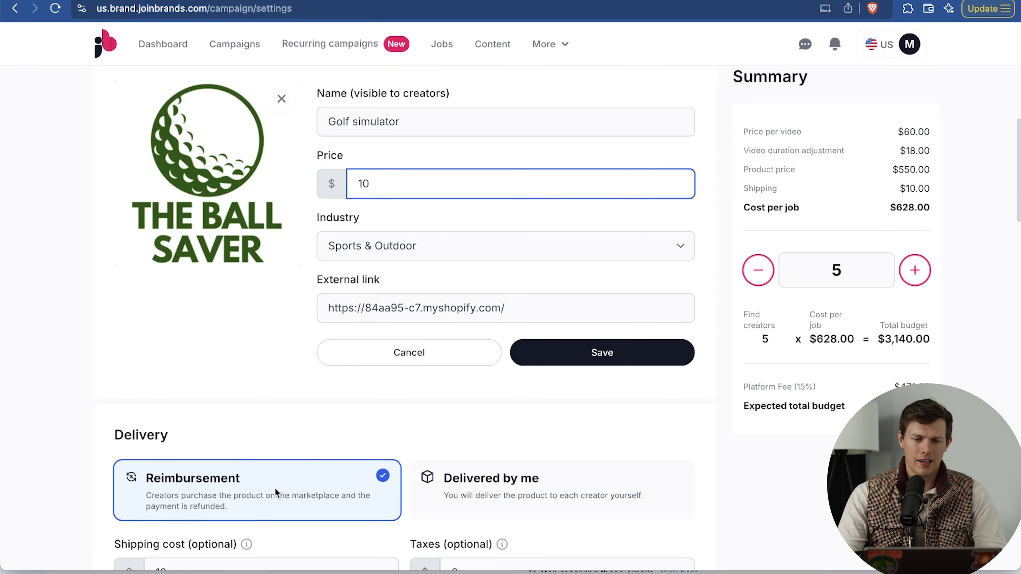
{"action": "left_click", "coordinate": [549, 357]}
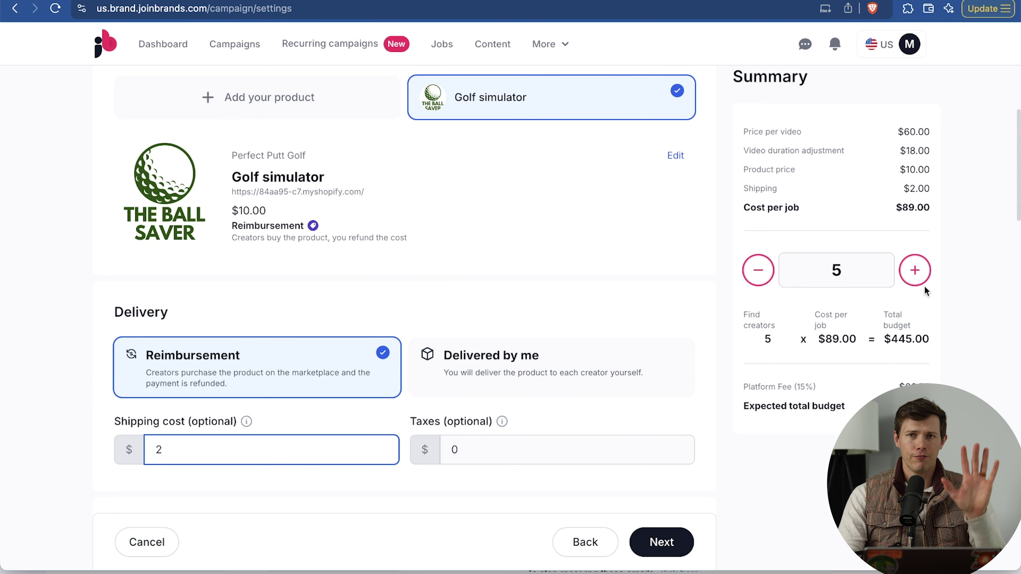
Check the video duration adjustment in the campaign's cost breakdown and continue to the campaign summary with the payment section.
{"action": "left_click_drag", "start_coordinate": [892, 128], "coordinate": [900, 147]}
{"action": "left_click", "coordinate": [917, 143]}
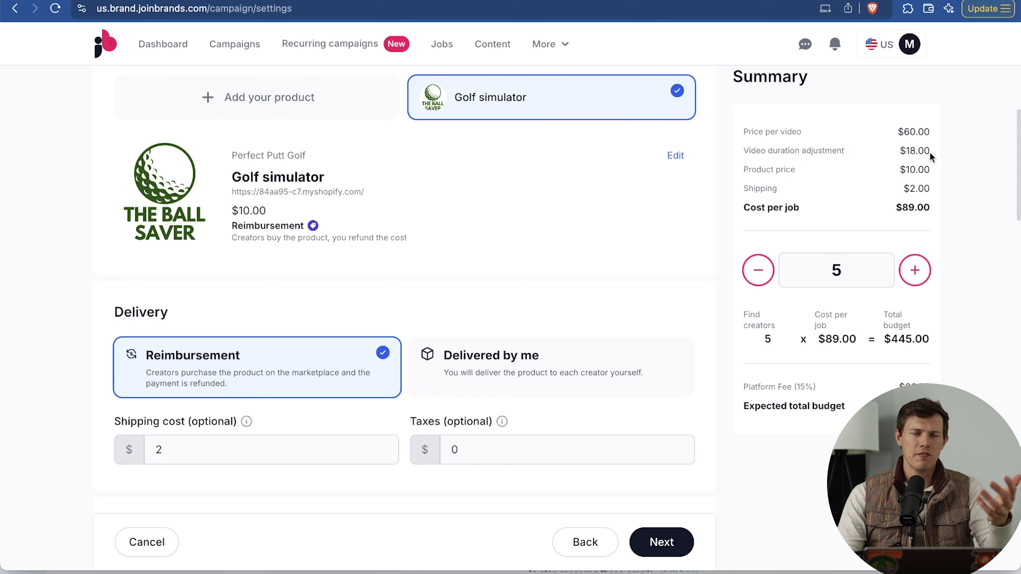
{"action": "scroll", "coordinate": [877, 256], "scroll_direction": "down", "scroll_amount": 15}
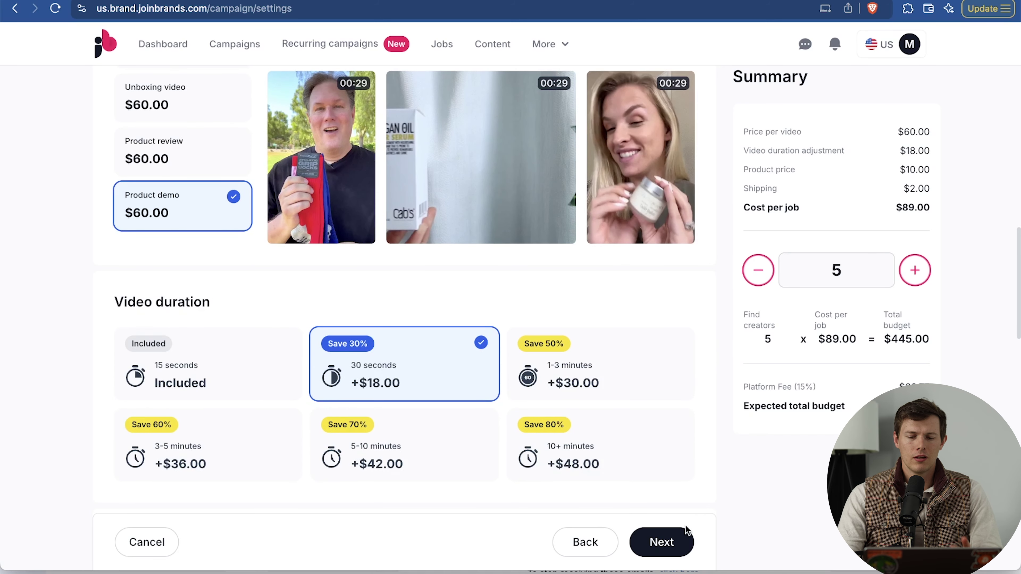
{"action": "left_click", "coordinate": [665, 546]}
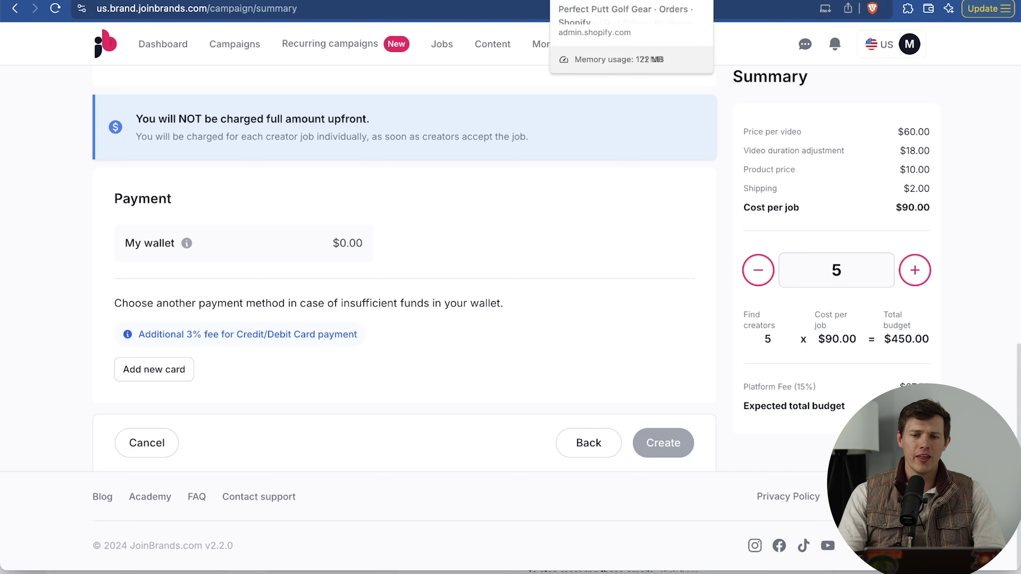
Switch to the Moast website, go to its Shopify App Store listing and open Moast: Interactive UGC in the Shopify admin.
{"action": "key", "text": "ctrl+Tab"}
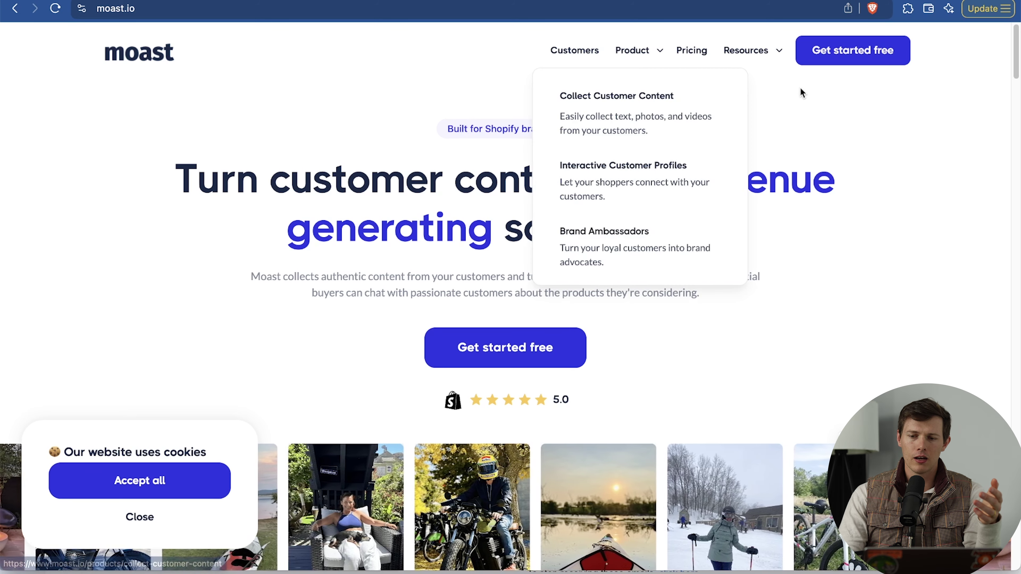
{"action": "left_click", "coordinate": [869, 60]}
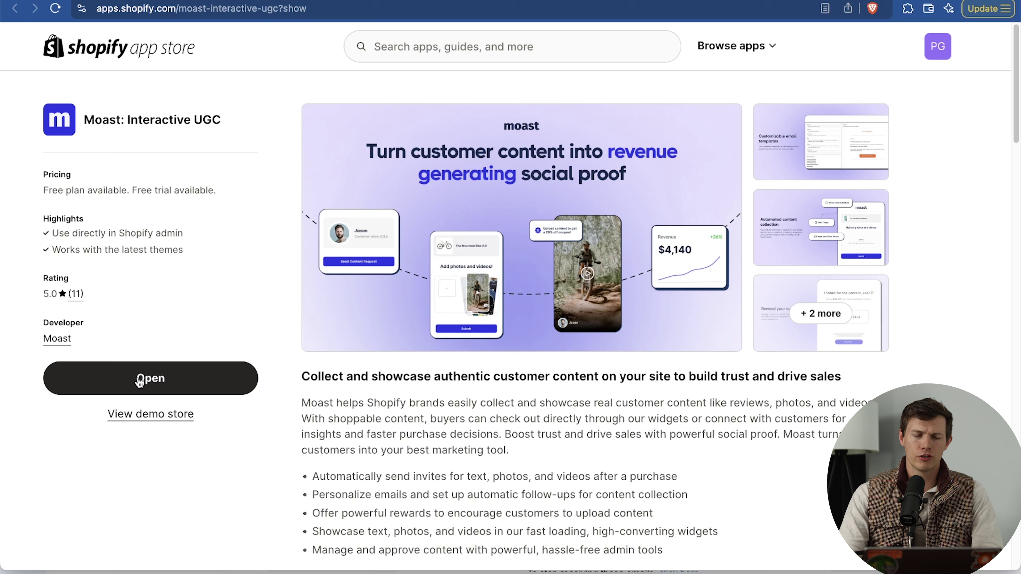
{"action": "left_click", "coordinate": [139, 380]}
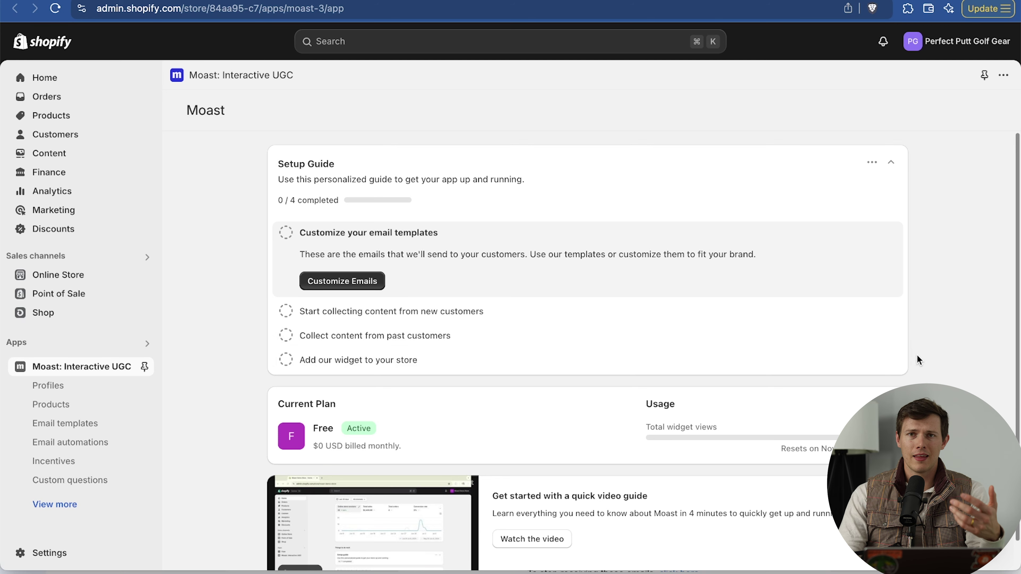
{"action": "scroll", "coordinate": [918, 356], "scroll_direction": "down", "scroll_amount": 1}
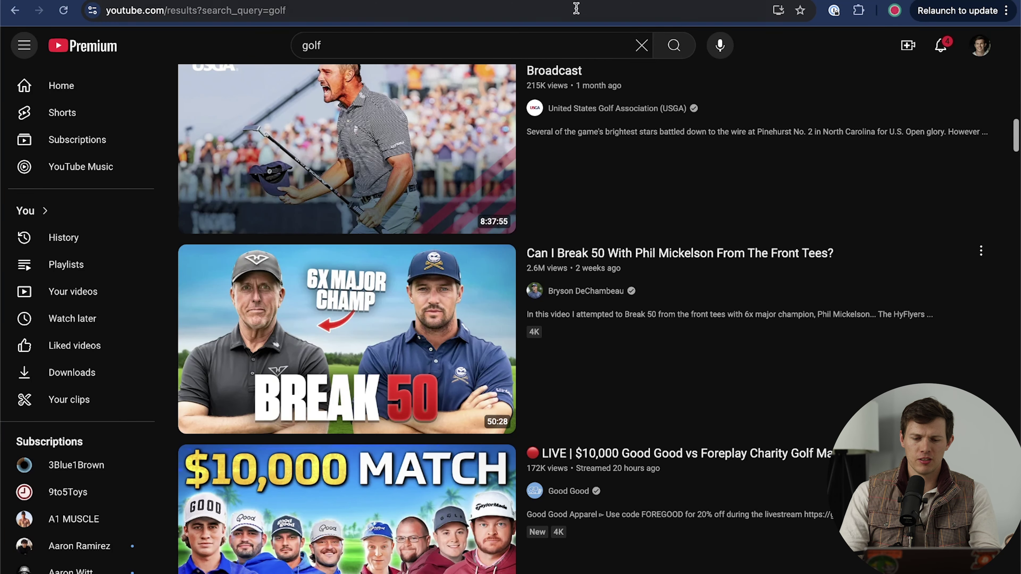
Open the Golf Sidekick channel from YouTube's golf search results and reveal the contact e-mail in its channel details.
{"action": "left_click_drag", "start_coordinate": [1016, 142], "coordinate": [1011, 169]}
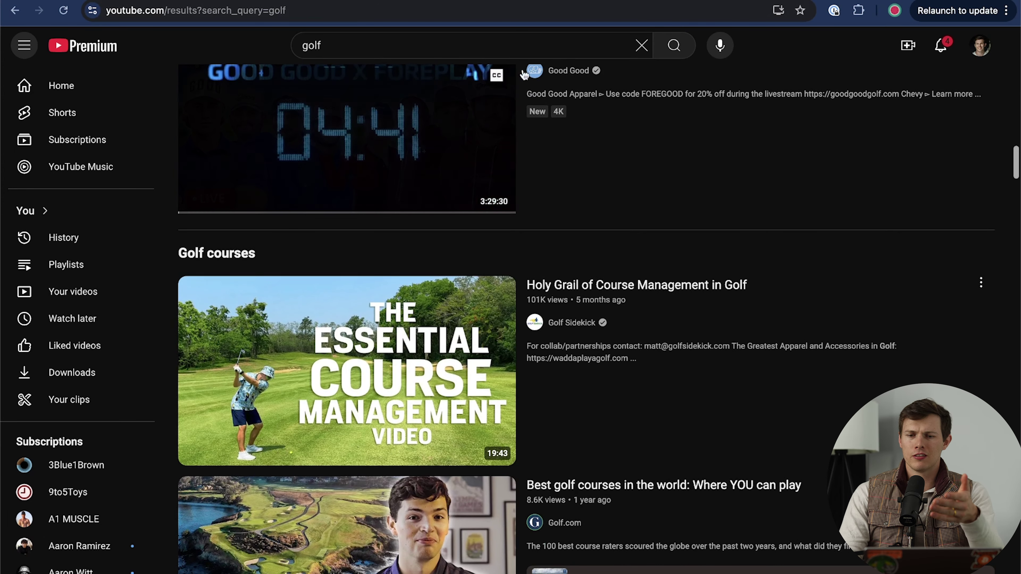
{"action": "left_click", "coordinate": [584, 325]}
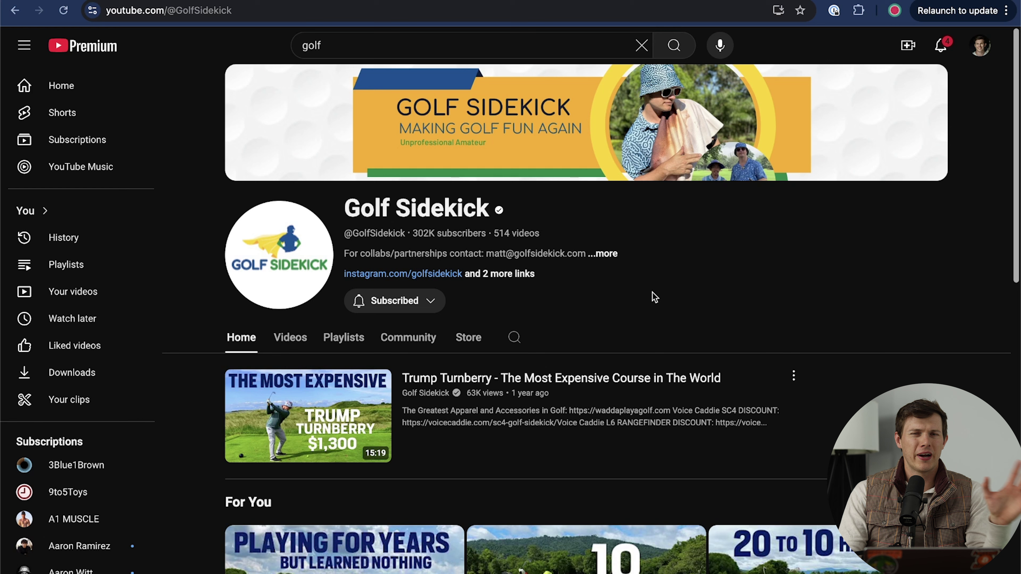
{"action": "left_click", "coordinate": [608, 254]}
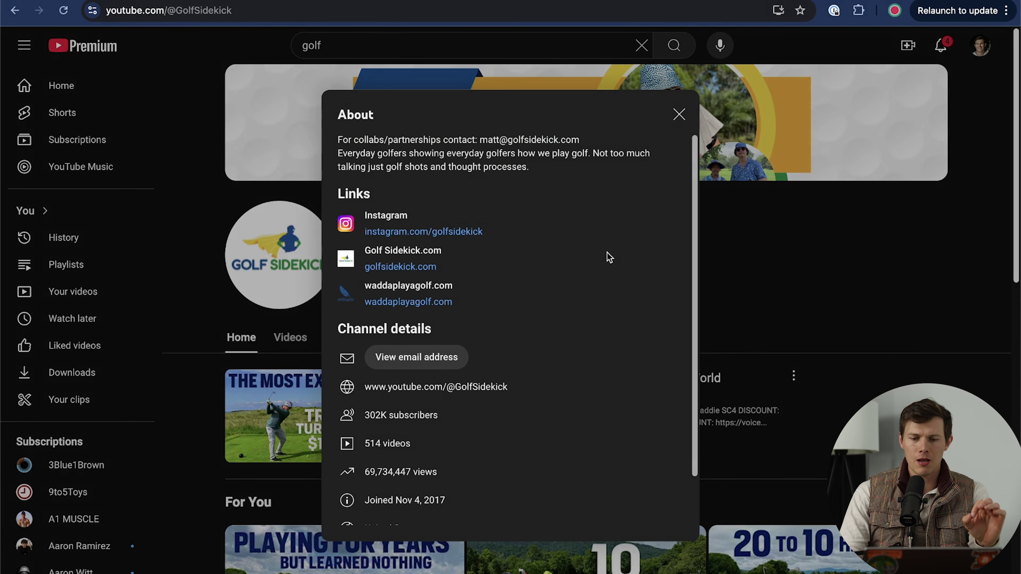
{"action": "scroll", "coordinate": [608, 257], "scroll_direction": "down", "scroll_amount": 2}
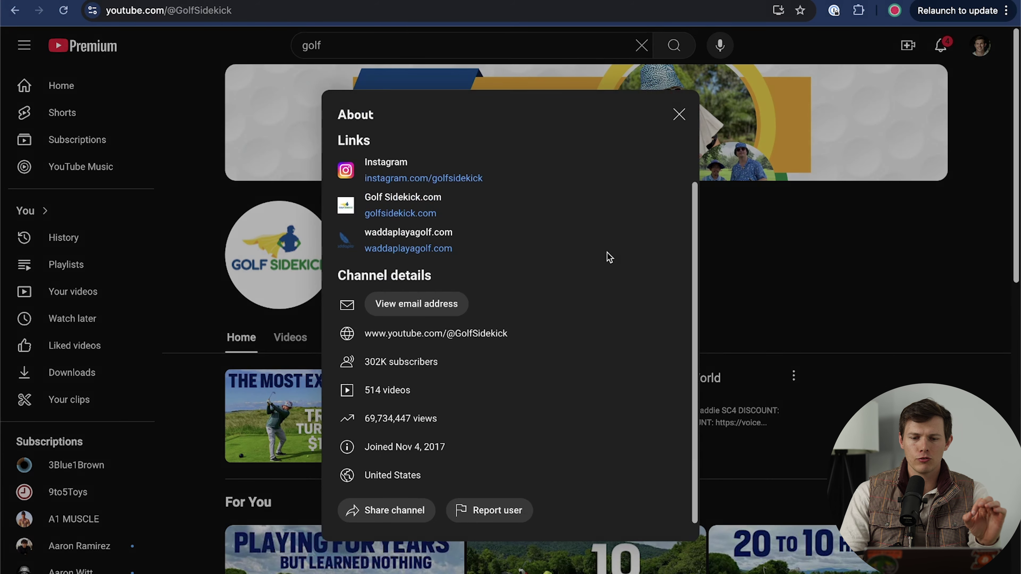
{"action": "left_click", "coordinate": [417, 304]}
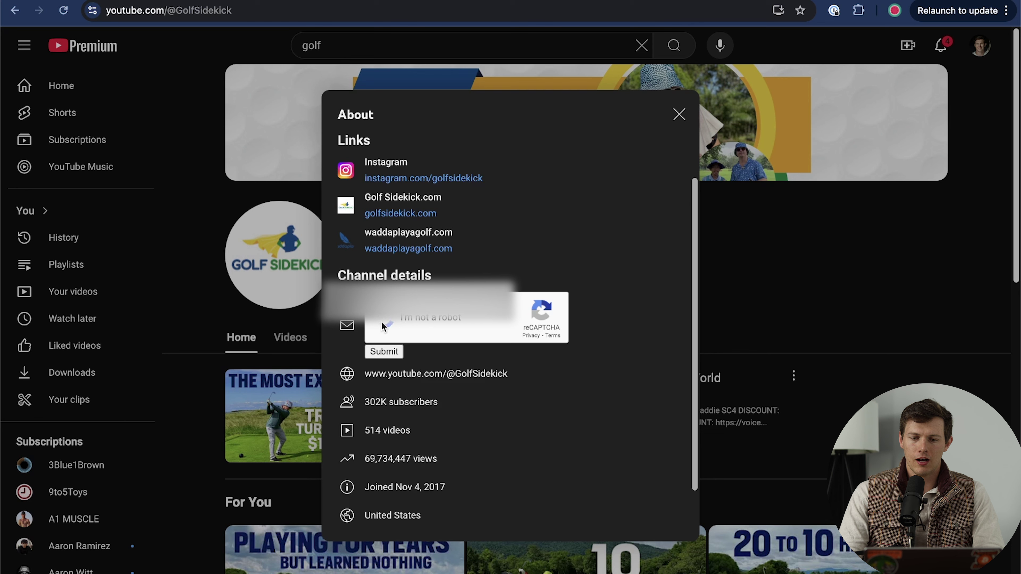
{"action": "left_click", "coordinate": [380, 351]}
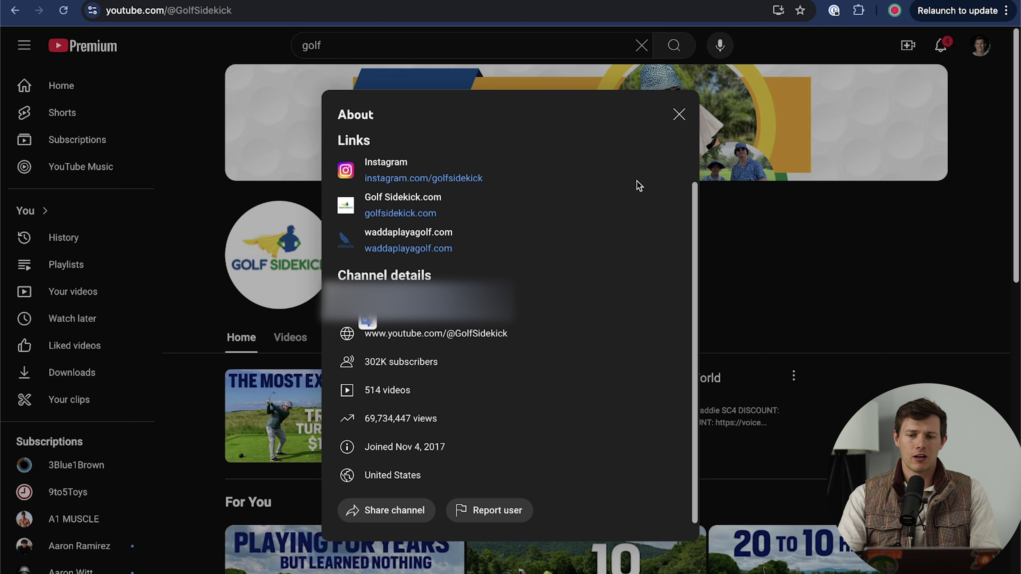
{"action": "left_click", "coordinate": [679, 116]}
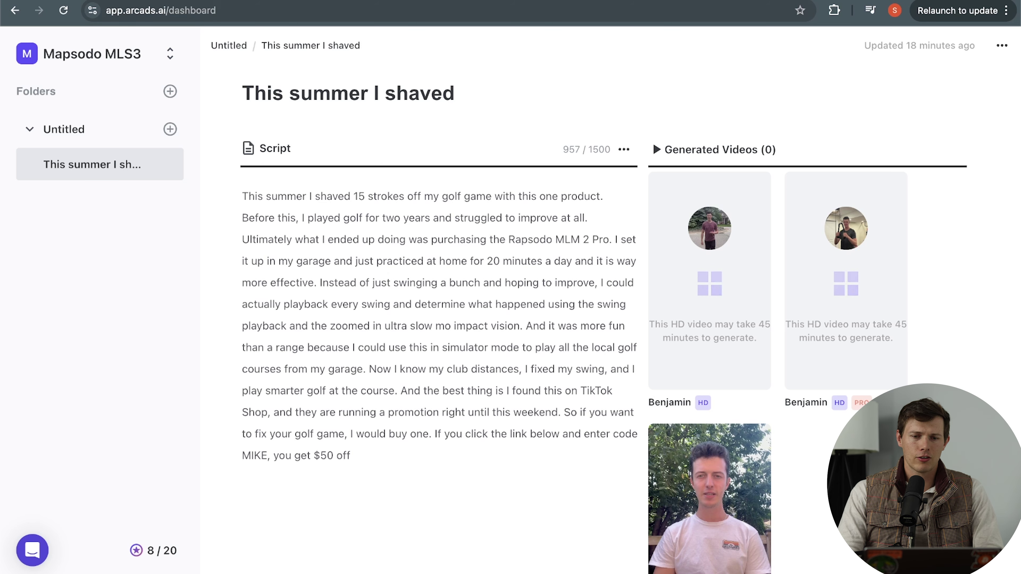
Open capcut.com in a new browser tab and start the download of the CapCut video editor.
{"action": "key", "text": "super+t"}
{"action": "type", "text": "can"}
{"action": "key", "text": "BackSpace"}
{"action": "type", "text": "pc"}
{"action": "key", "text": "Return"}
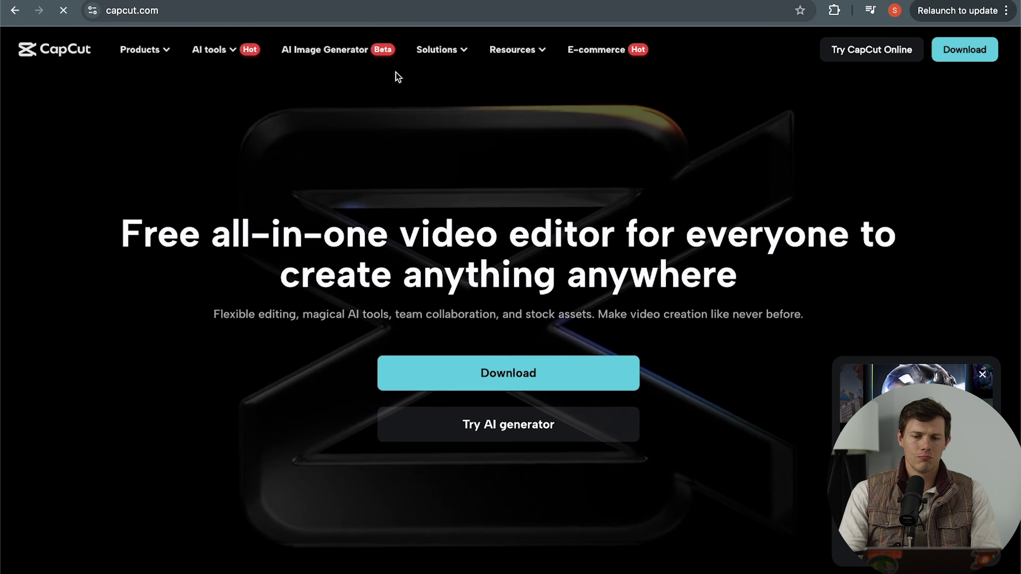
{"action": "left_click", "coordinate": [547, 378]}
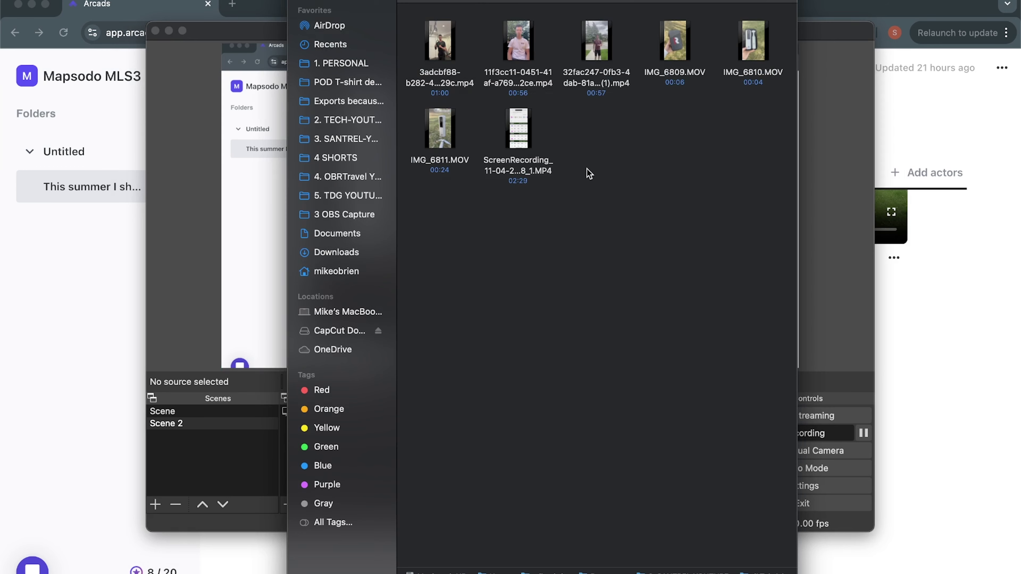
Look over the product footage and the three generated actor videos in the Finder folder.
{"action": "left_click_drag", "start_coordinate": [589, 173], "coordinate": [410, 105]}
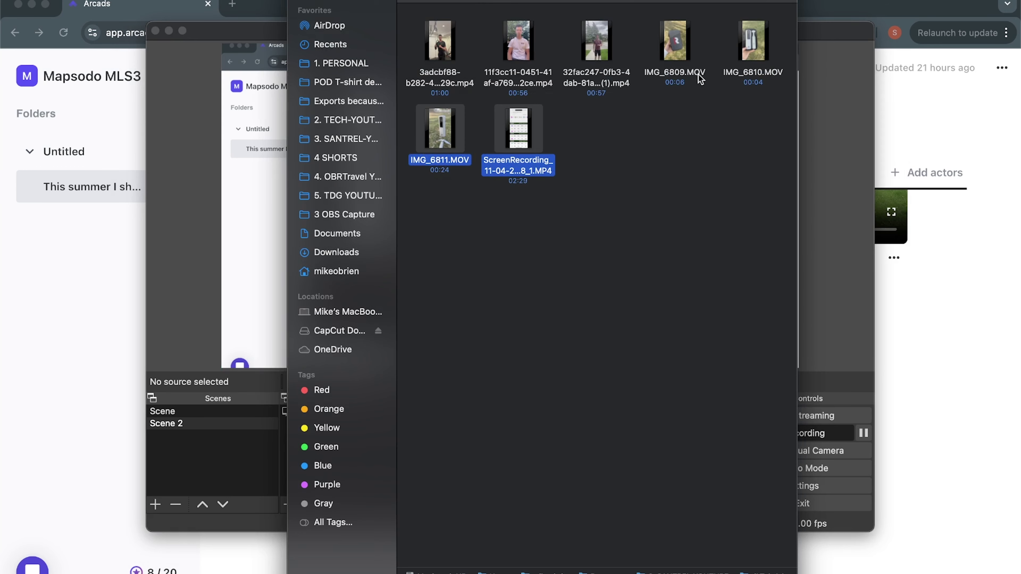
{"action": "left_click_drag", "start_coordinate": [429, 12], "coordinate": [616, 73]}
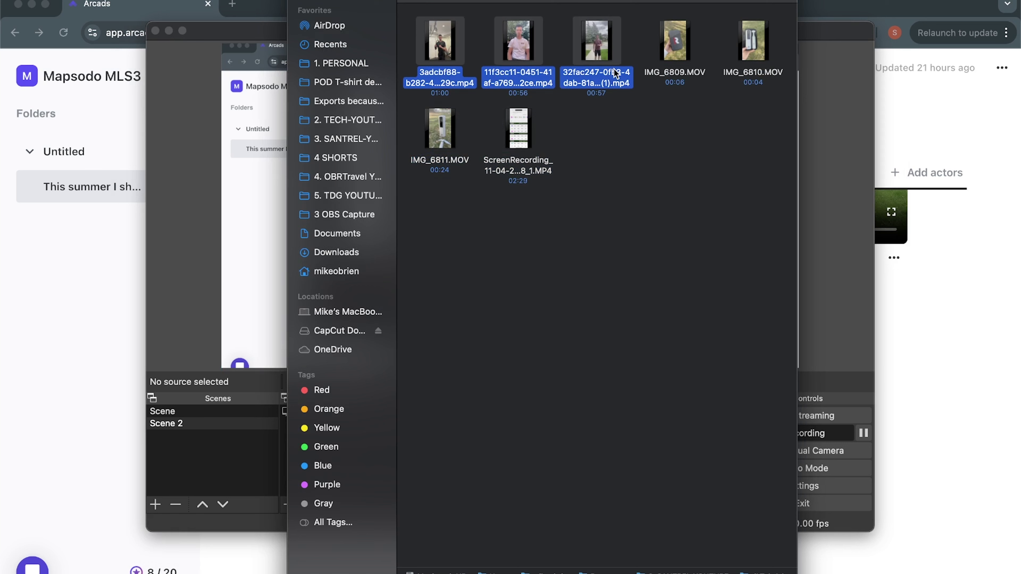
{"action": "left_click", "coordinate": [646, 136]}
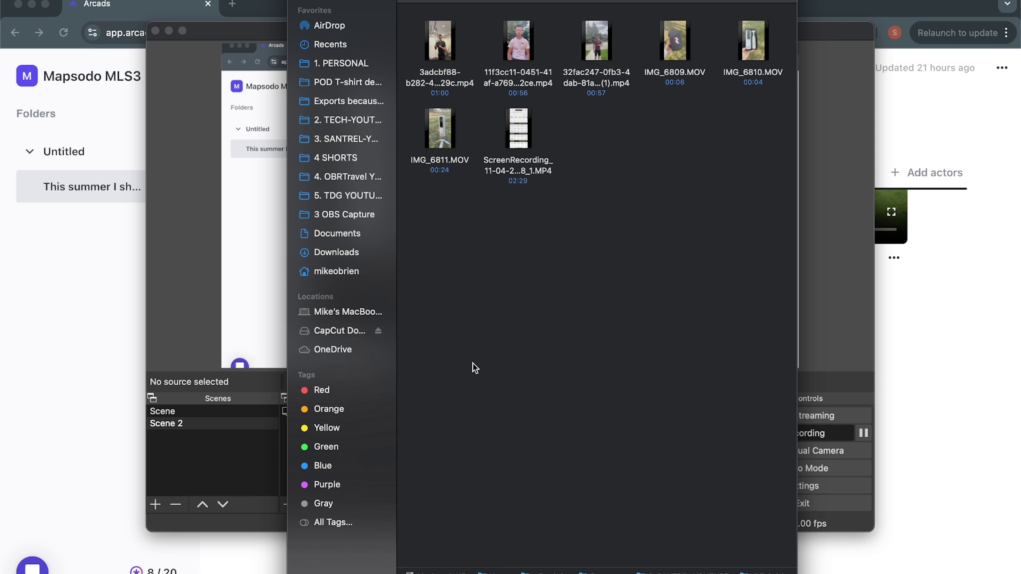
Launch the CapCut desktop app.
{"action": "key", "text": "super+space"}
{"action": "type", "text": "cap"}
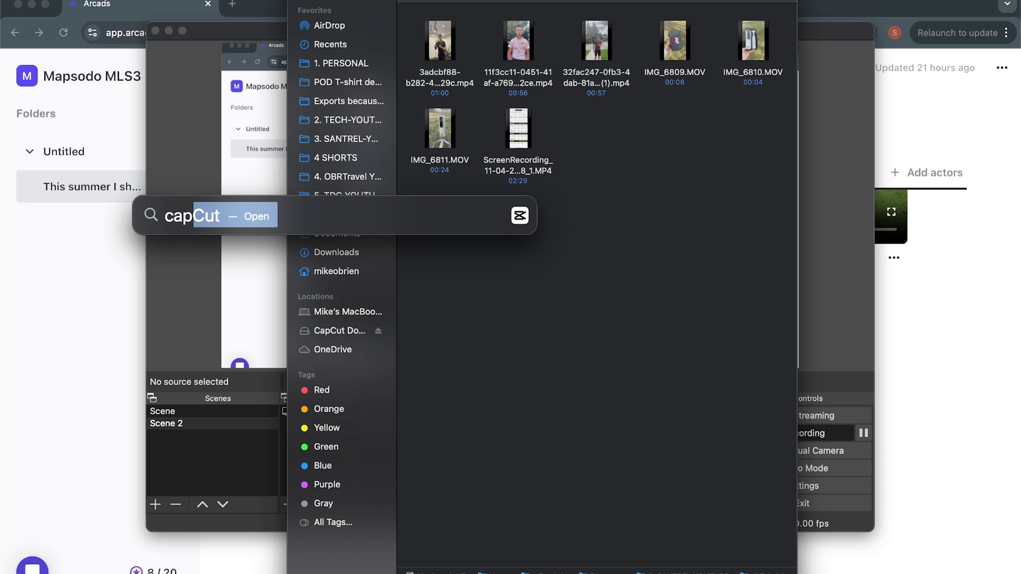
{"action": "key", "text": "Return"}
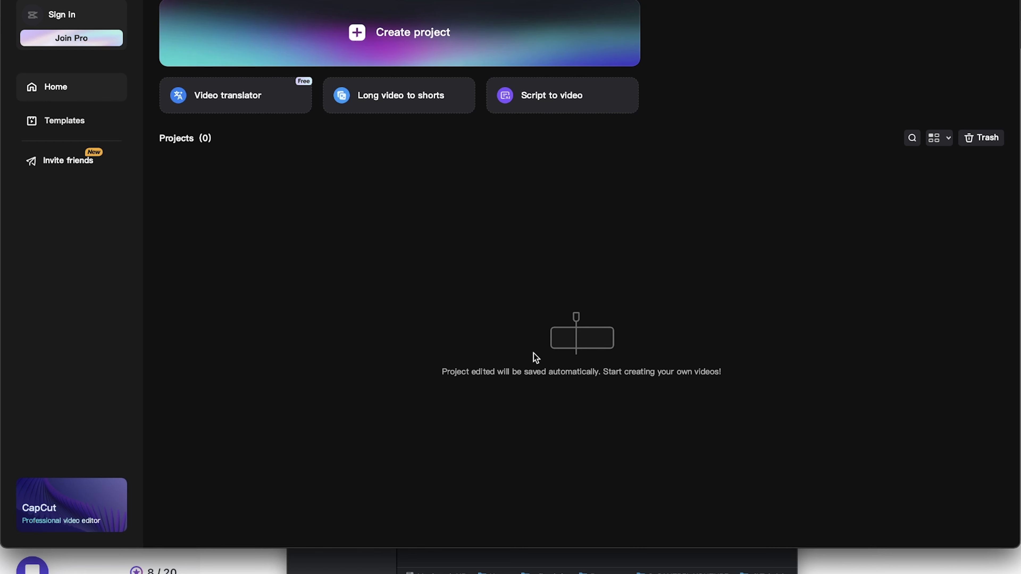
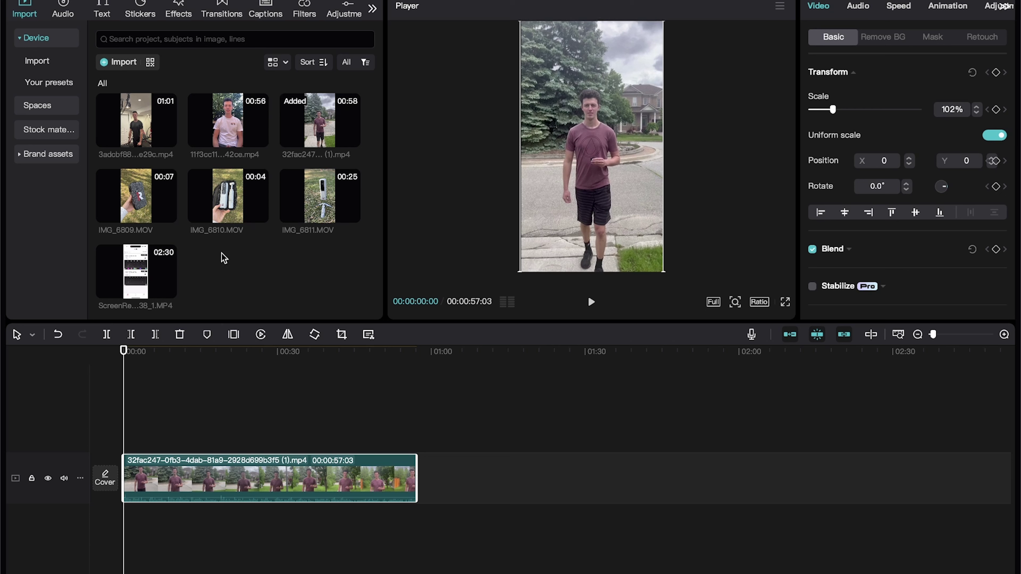
Overlay IMG_6809.MOV about 7 seconds into the actor video on a track above it, extracting and deleting the overlay's audio.
{"action": "left_click_drag", "start_coordinate": [143, 203], "coordinate": [201, 425]}
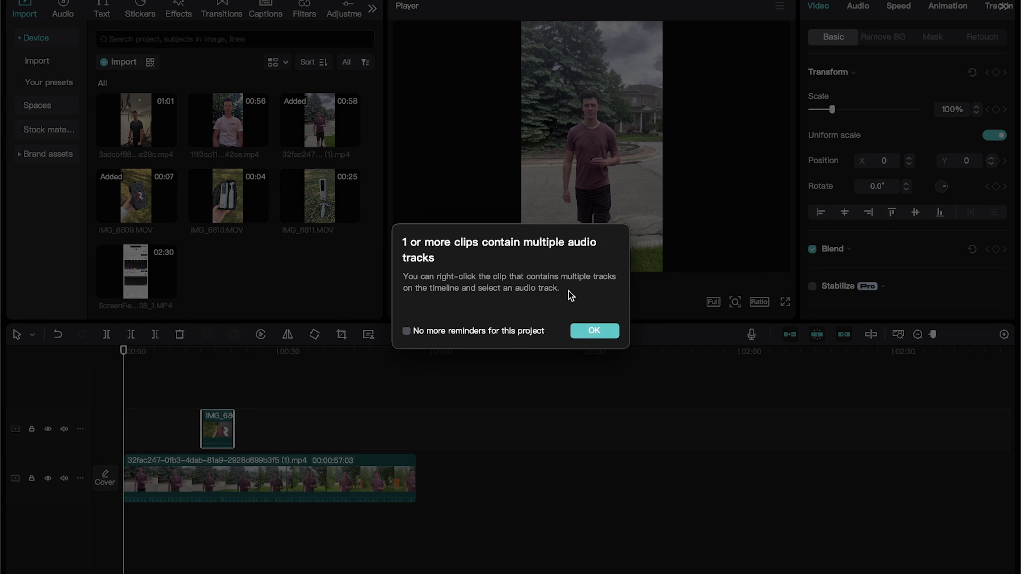
{"action": "left_click", "coordinate": [603, 333]}
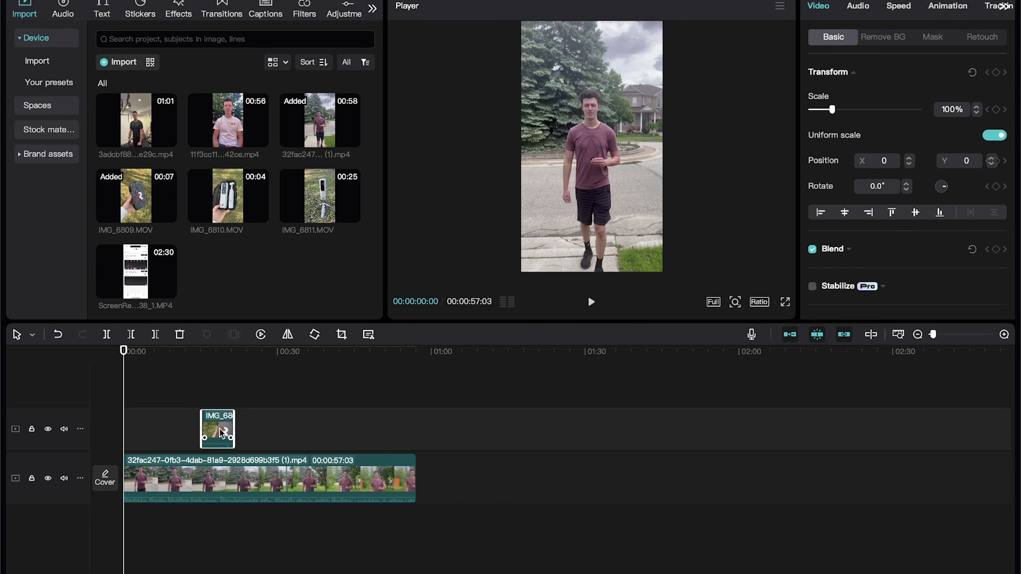
{"action": "right_click", "coordinate": [221, 431]}
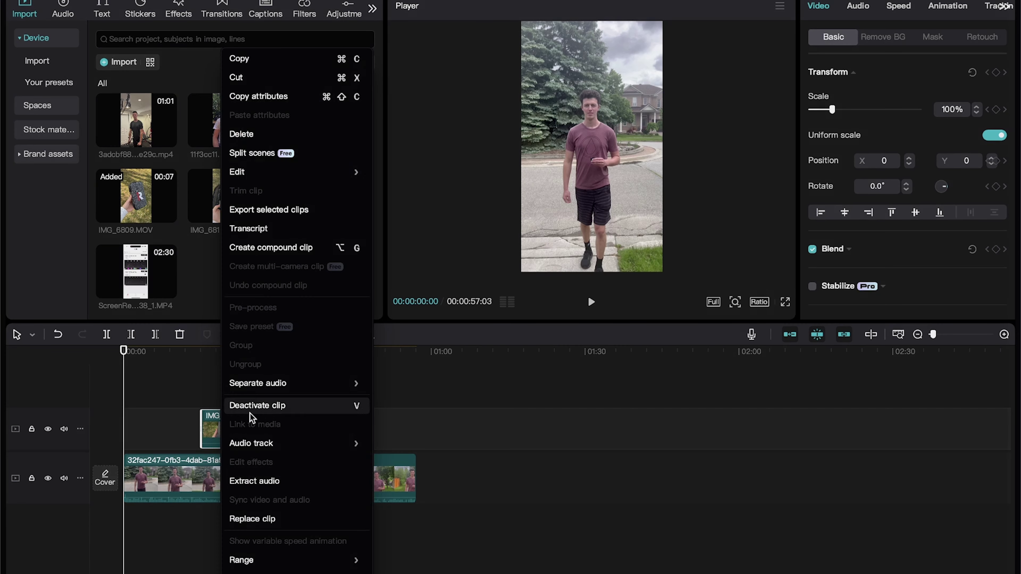
{"action": "left_click", "coordinate": [299, 482]}
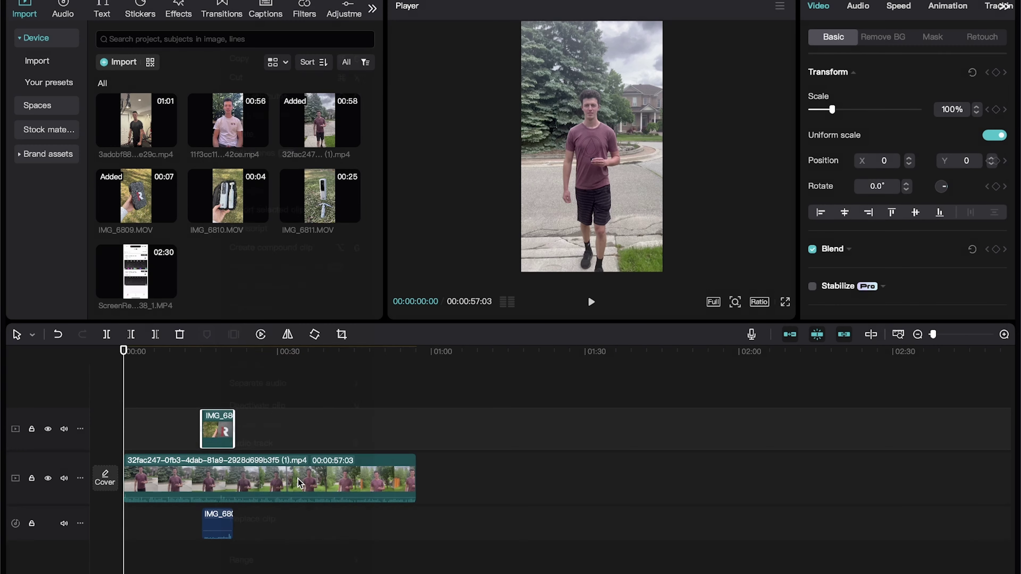
{"action": "left_click", "coordinate": [218, 529]}
{"action": "key", "text": "Delete"}
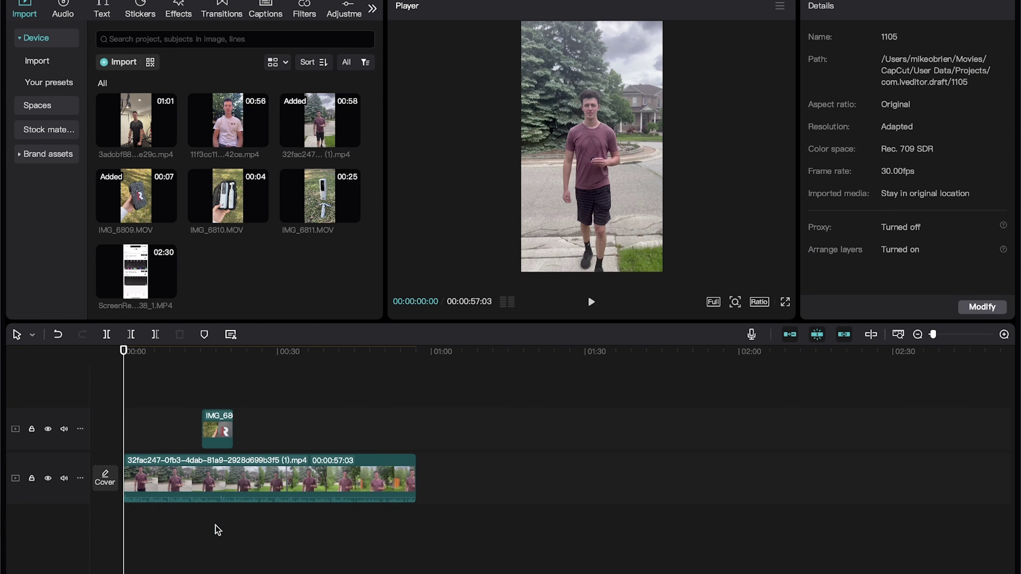
{"action": "left_click_drag", "start_coordinate": [218, 421], "coordinate": [172, 421]}
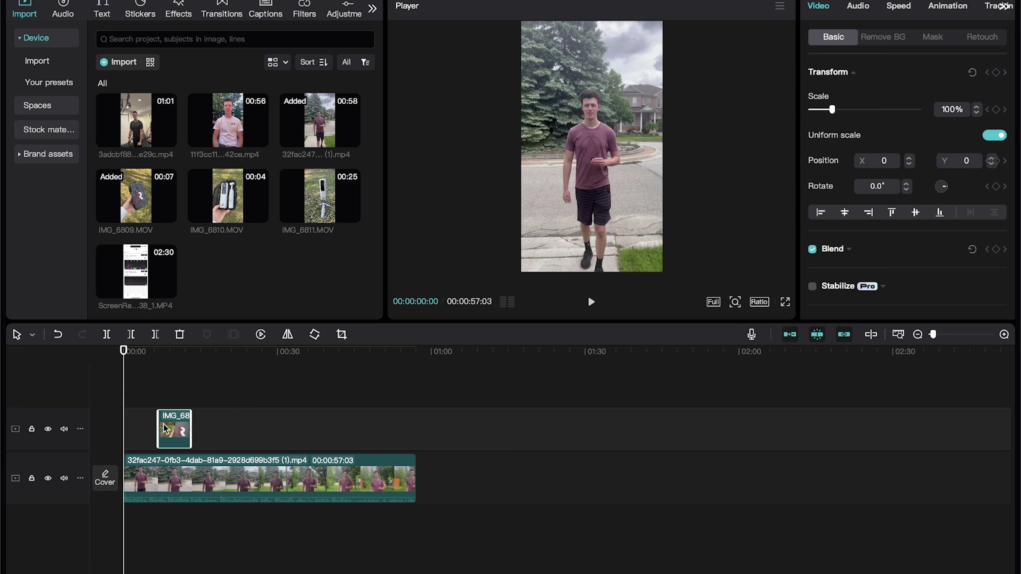
Play the actor video's opening to 00:00:03:11 and overlay IMG_6811.MOV at the playhead on a new track above the other clips.
{"action": "mouse_move", "coordinate": [124, 351]}
{"action": "left_mouse_down"}
{"action": "mouse_move", "coordinate": [178, 356]}
{"action": "mouse_move", "coordinate": [124, 357]}
{"action": "left_mouse_up"}
{"action": "key", "text": "XF86AudioRaiseVolume"}
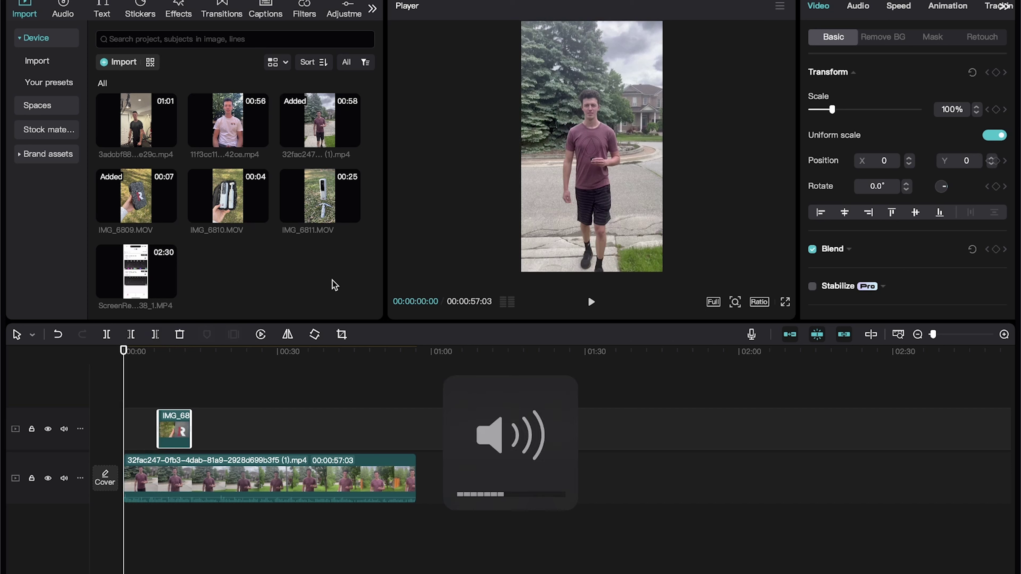
{"action": "key", "text": "space"}
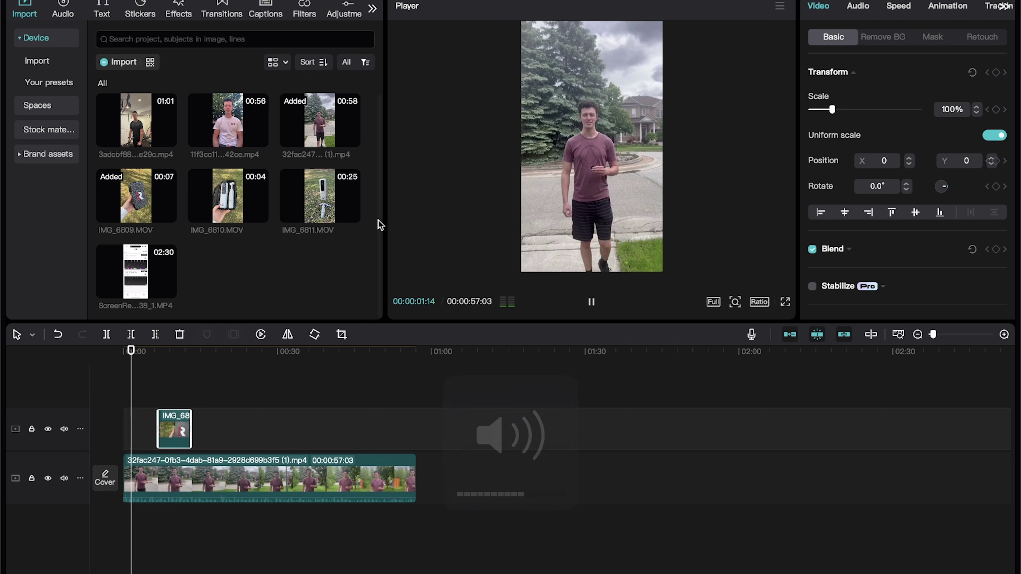
{"action": "key", "text": "space"}
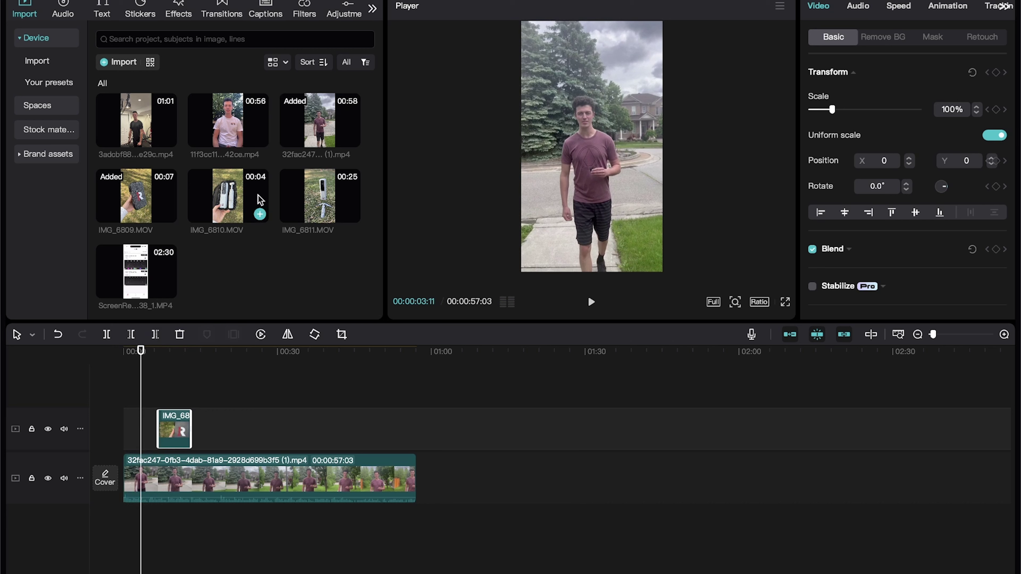
{"action": "left_click_drag", "start_coordinate": [321, 197], "coordinate": [143, 388]}
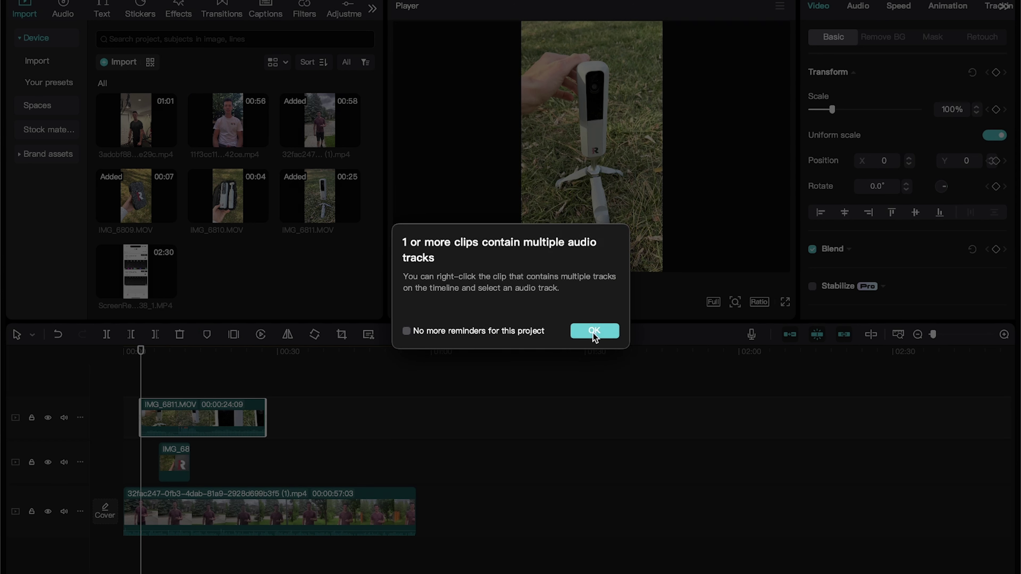
Extract the audio from the IMG_6811.MOV overlay and delete it.
{"action": "left_click", "coordinate": [595, 331]}
{"action": "right_click", "coordinate": [169, 417]}
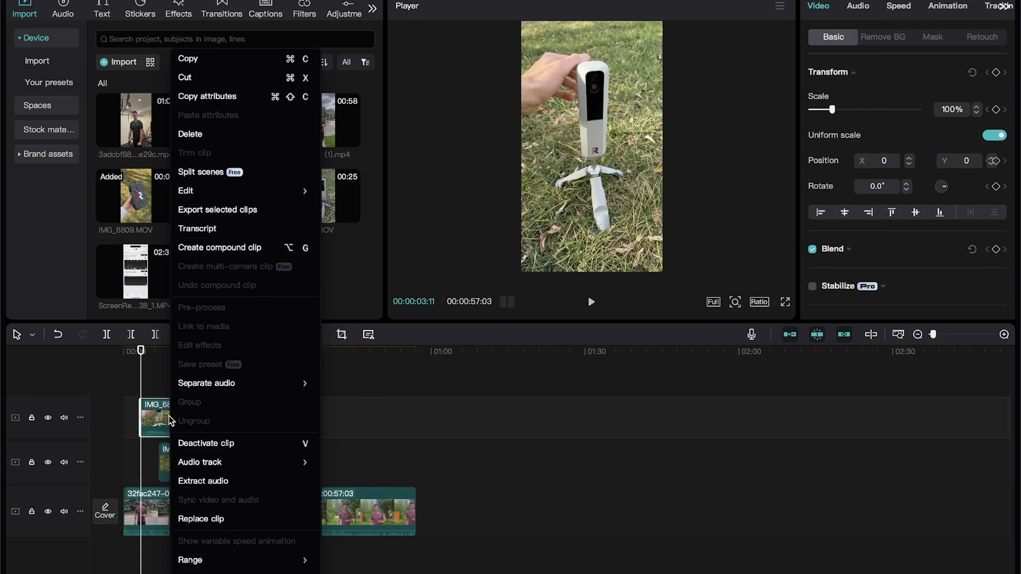
{"action": "mouse_move", "coordinate": [273, 387]}
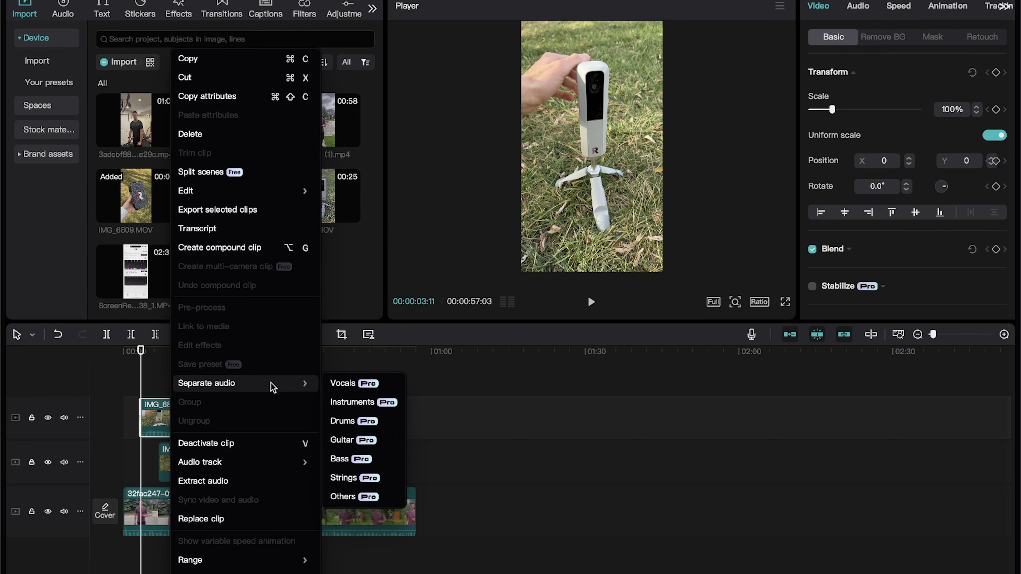
{"action": "left_click", "coordinate": [260, 481]}
{"action": "left_click", "coordinate": [228, 559]}
{"action": "key", "text": "Delete"}
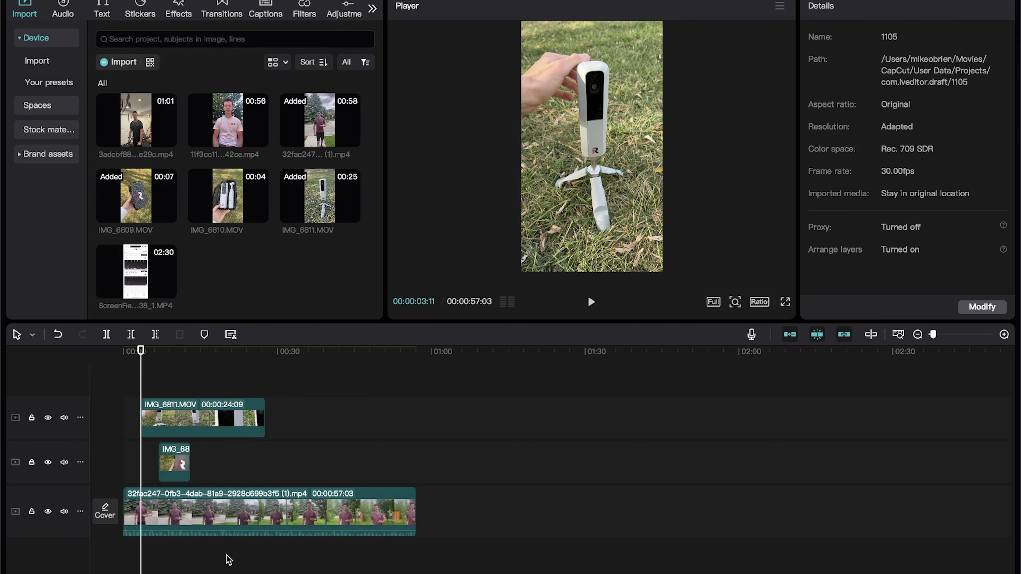
Move the IMG_6809.MOV overlay near the actor video's end, and shorten IMG_6811.MOV and place it about 2 seconds in on the same track.
{"action": "key", "text": "space"}
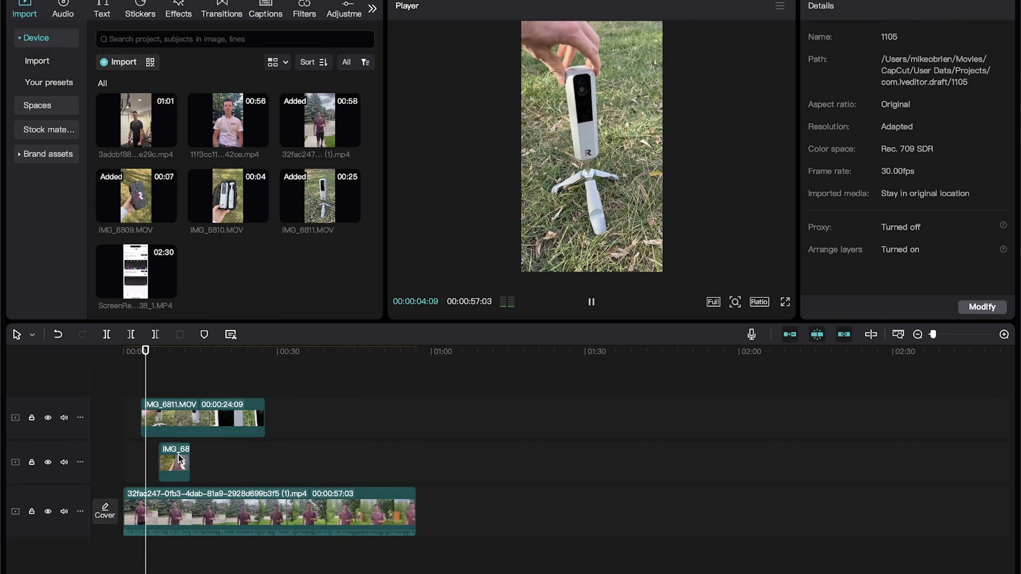
{"action": "left_click_drag", "start_coordinate": [179, 473], "coordinate": [403, 464]}
{"action": "key", "text": "space"}
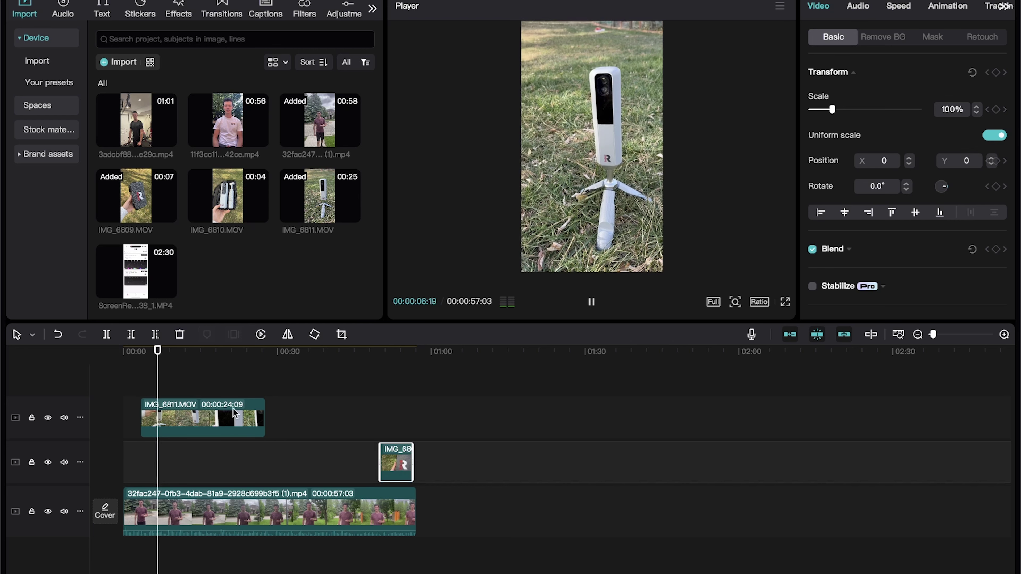
{"action": "left_click_drag", "start_coordinate": [264, 418], "coordinate": [142, 468]}
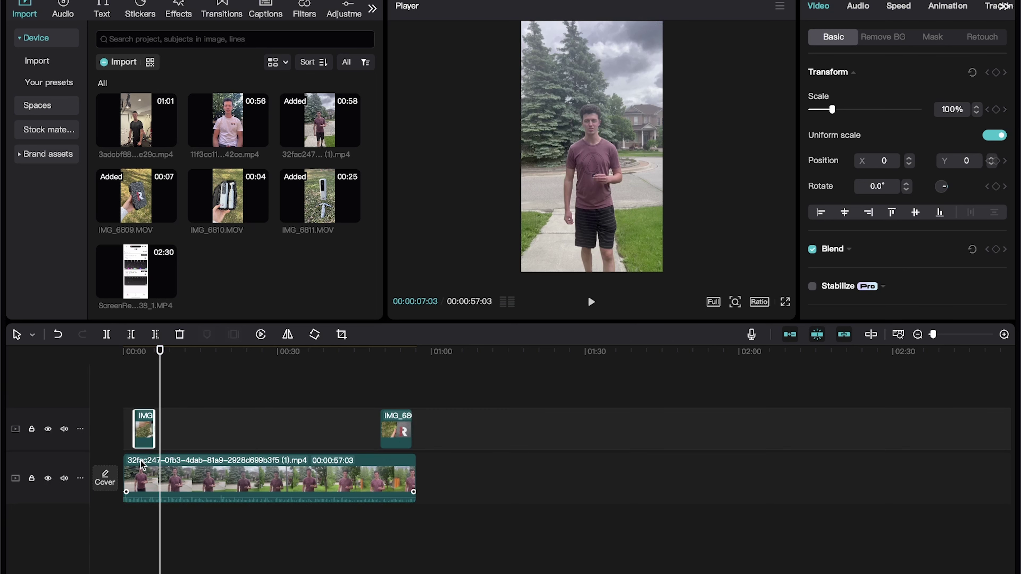
Play the opening and trim the end of the IMG_6811.MOV overlay to about 00:00:04:20.
{"action": "left_click_drag", "start_coordinate": [129, 355], "coordinate": [127, 350]}
{"action": "key", "text": "space"}
{"action": "key", "text": "XF86AudioRaiseVolume"}
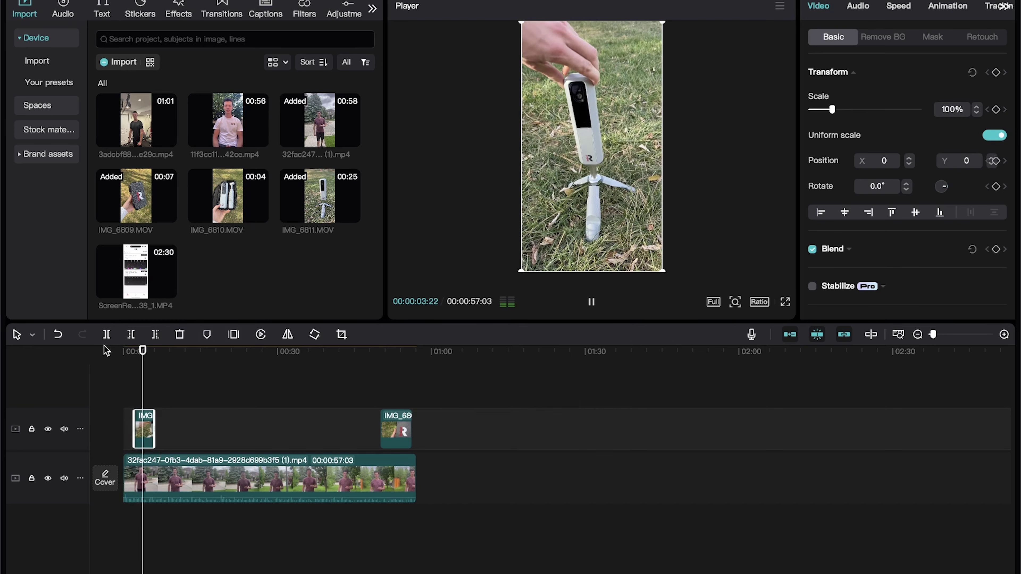
{"action": "key", "text": "space"}
{"action": "left_click_drag", "start_coordinate": [155, 429], "coordinate": [147, 427]}
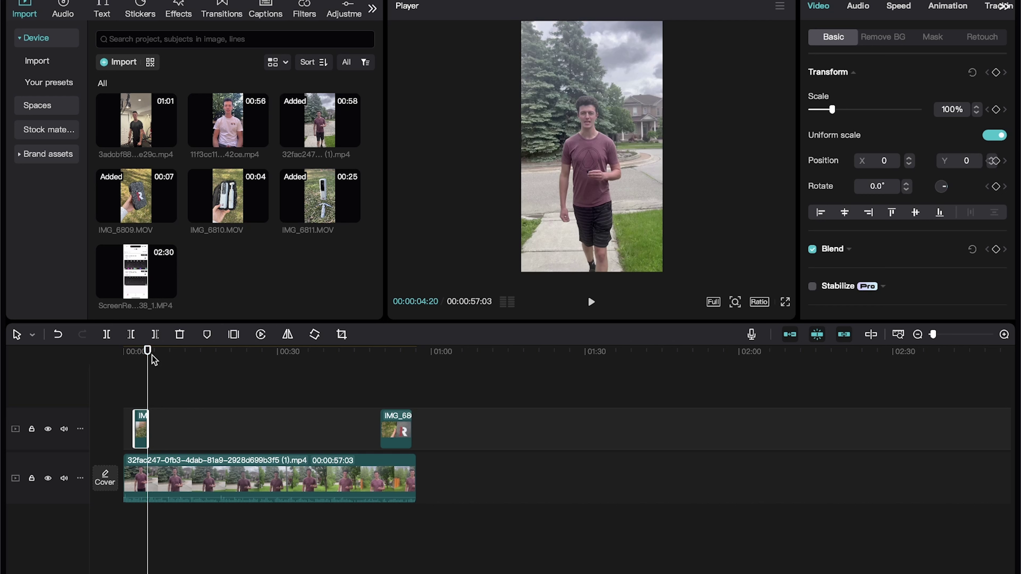
{"action": "left_click_drag", "start_coordinate": [148, 352], "coordinate": [122, 353]}
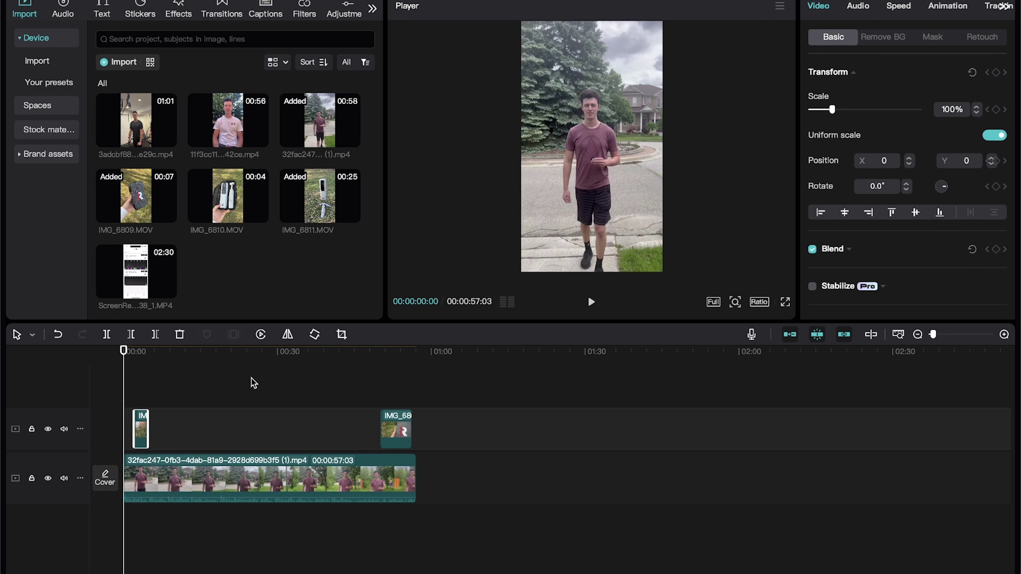
Split the outdoor actor video at 00:00:04:20, where the IMG_6811.MOV overlay ends, and insert the gym actor video 3adcbf88 at the cut.
{"action": "left_click", "coordinate": [1004, 335]}
{"action": "left_click", "coordinate": [1004, 334]}
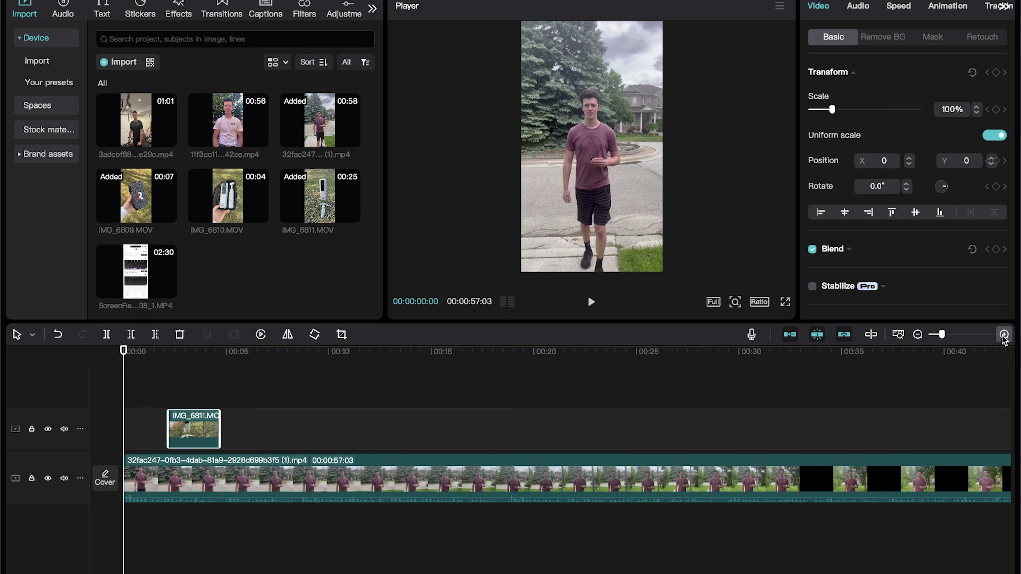
{"action": "left_click", "coordinate": [158, 400]}
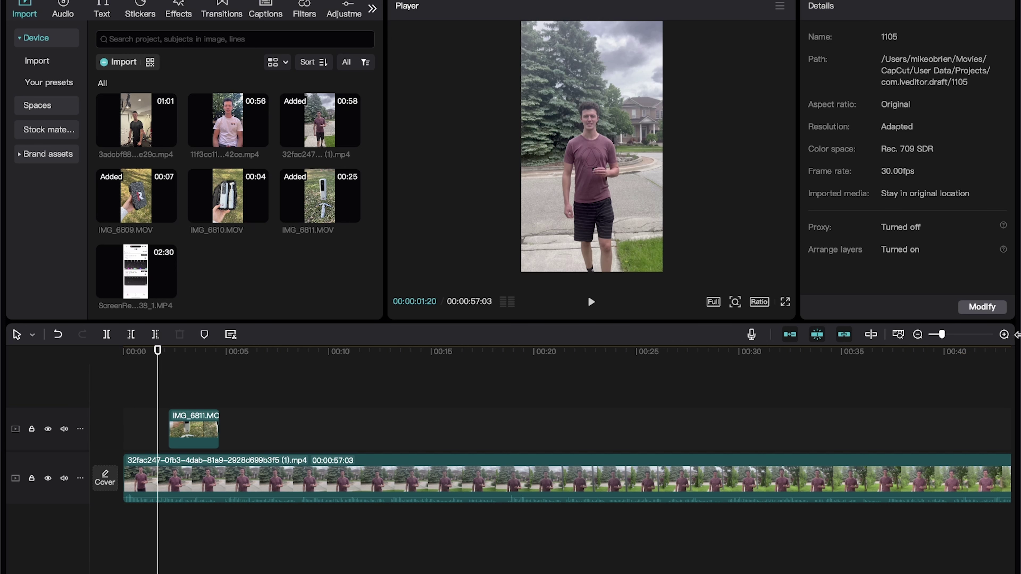
{"action": "left_click", "coordinate": [1004, 335]}
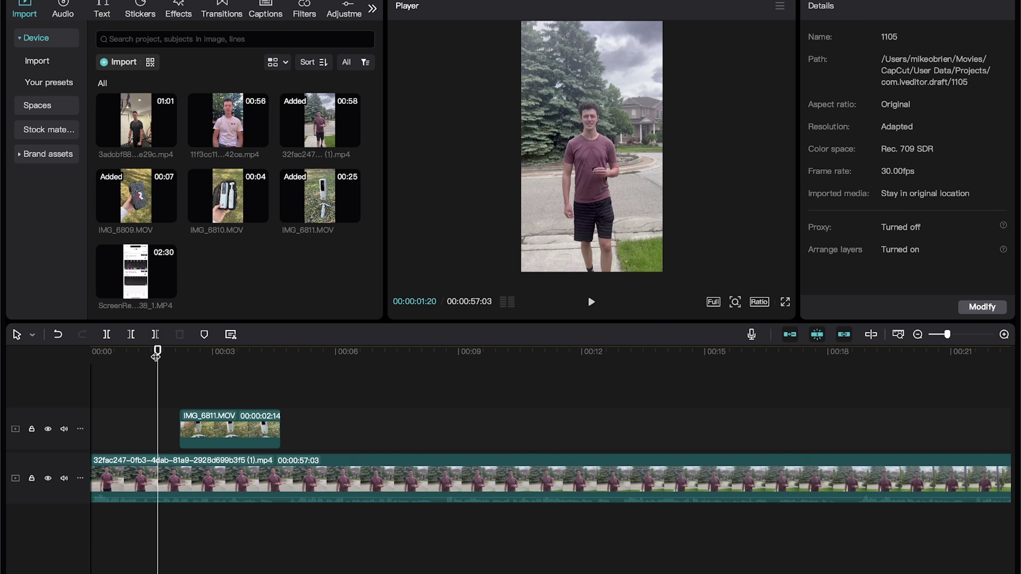
{"action": "left_click_drag", "start_coordinate": [156, 352], "coordinate": [123, 352]}
{"action": "key", "text": "space"}
{"action": "left_click", "coordinate": [325, 422]}
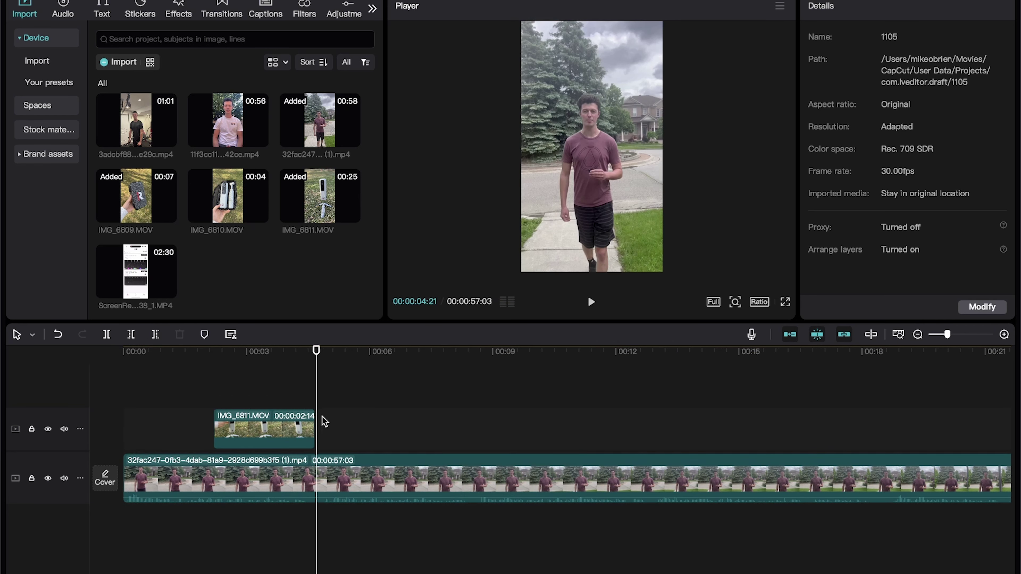
{"action": "key", "text": "Left"}
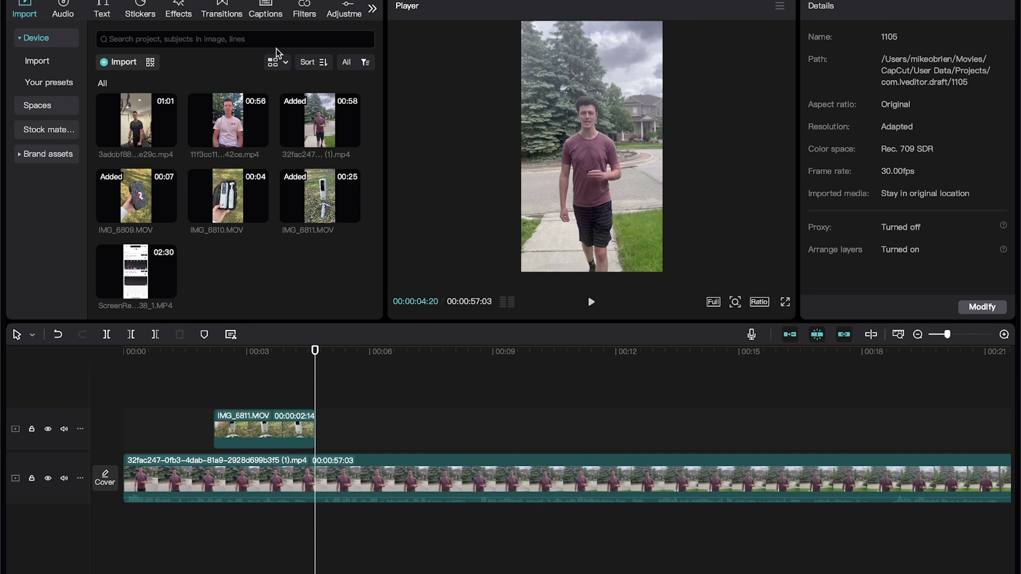
{"action": "left_click", "coordinate": [318, 475]}
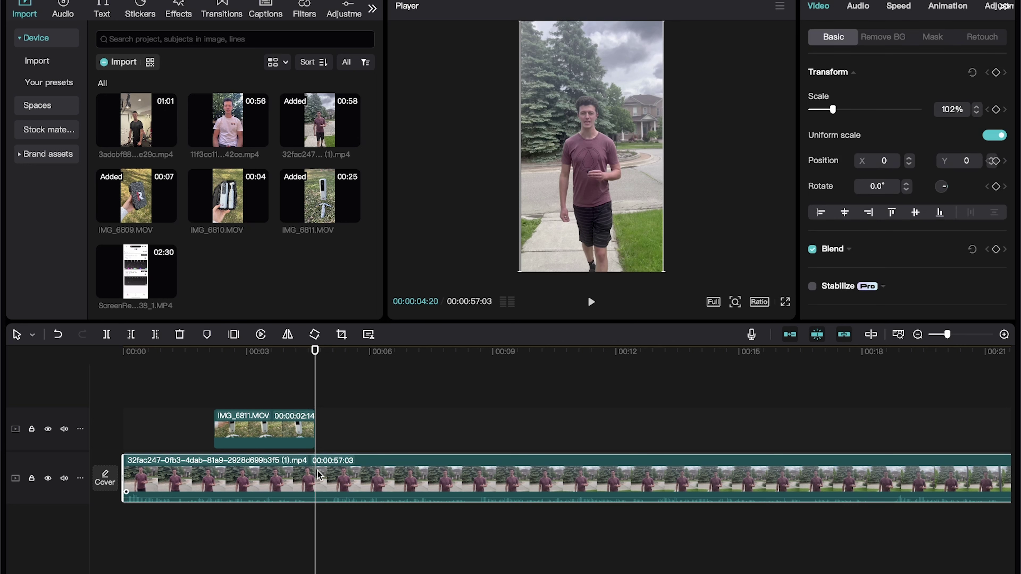
{"action": "left_click", "coordinate": [106, 334]}
{"action": "left_click_drag", "start_coordinate": [136, 120], "coordinate": [319, 483]}
Play the gym actor clip to 00:00:08:15, split it there and delete the part before the cut.
{"action": "key", "text": "space"}
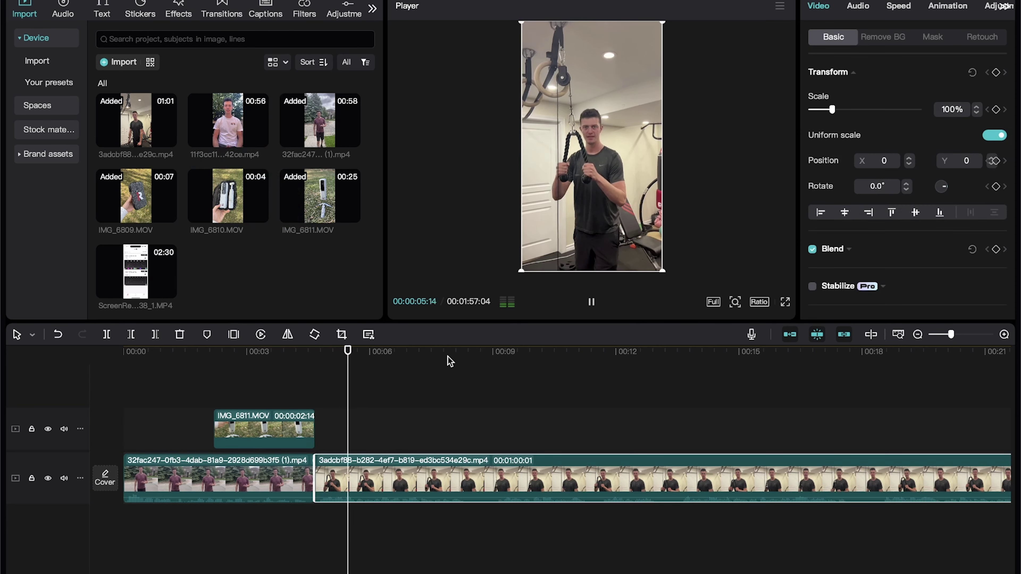
{"action": "key", "text": "XF86AudioRaiseVolume"}
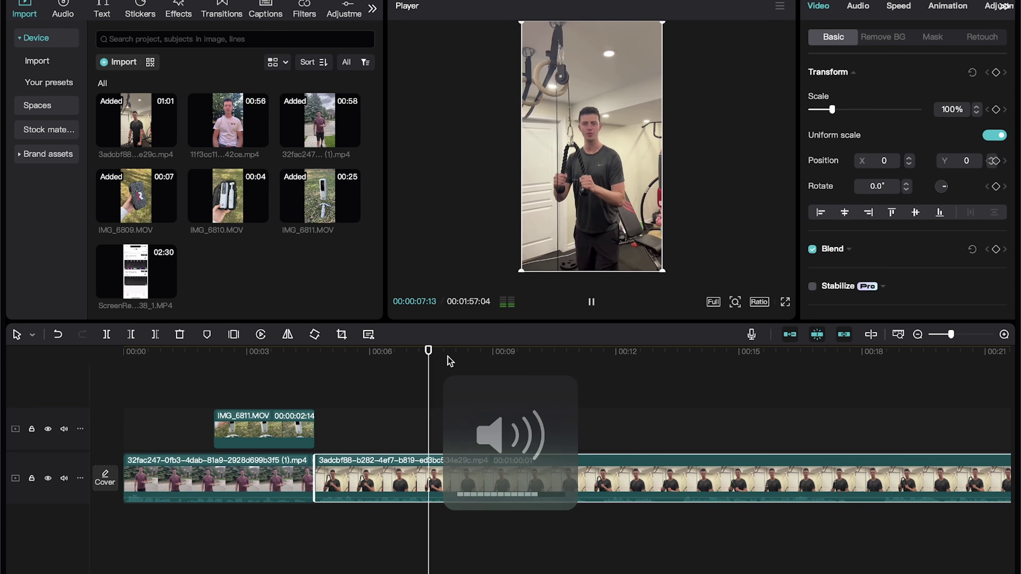
{"action": "key", "text": "space"}
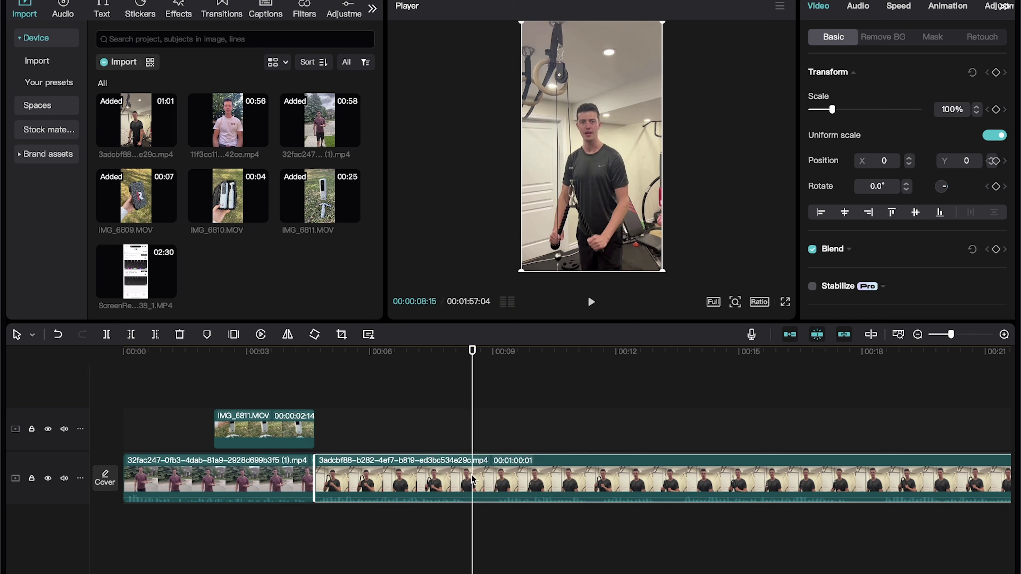
{"action": "left_click", "coordinate": [106, 334]}
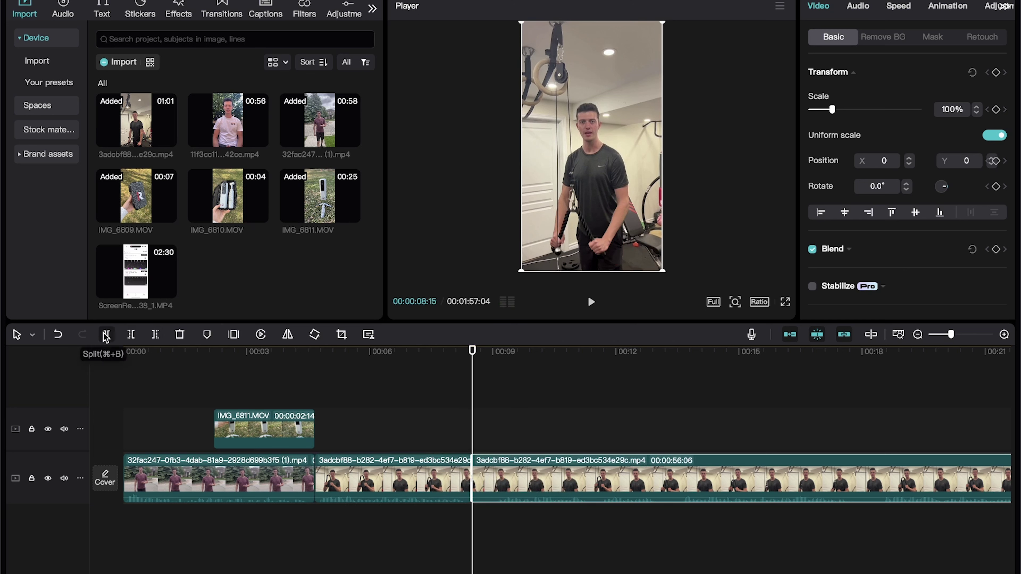
{"action": "left_click", "coordinate": [401, 483]}
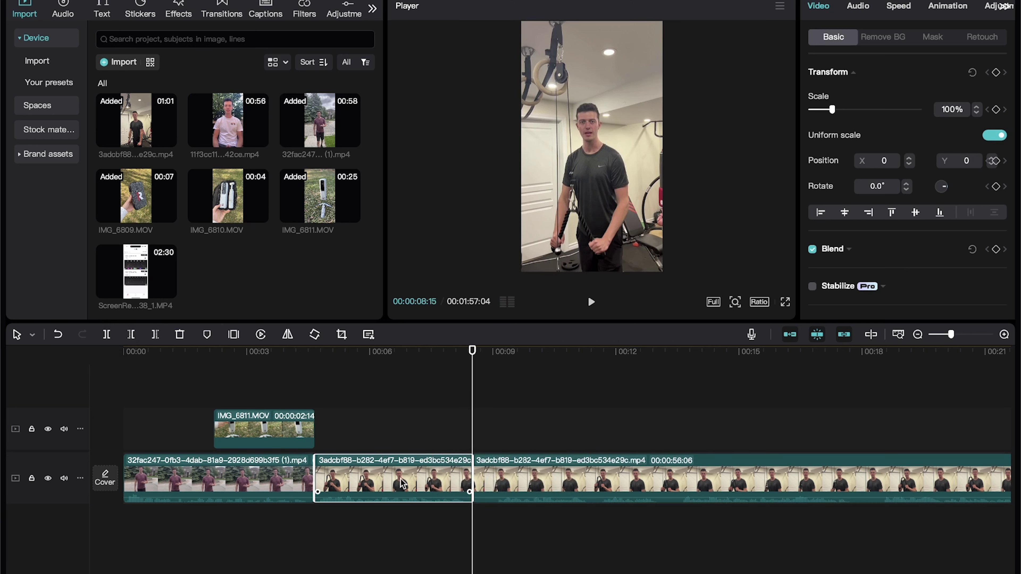
{"action": "key", "text": "Delete"}
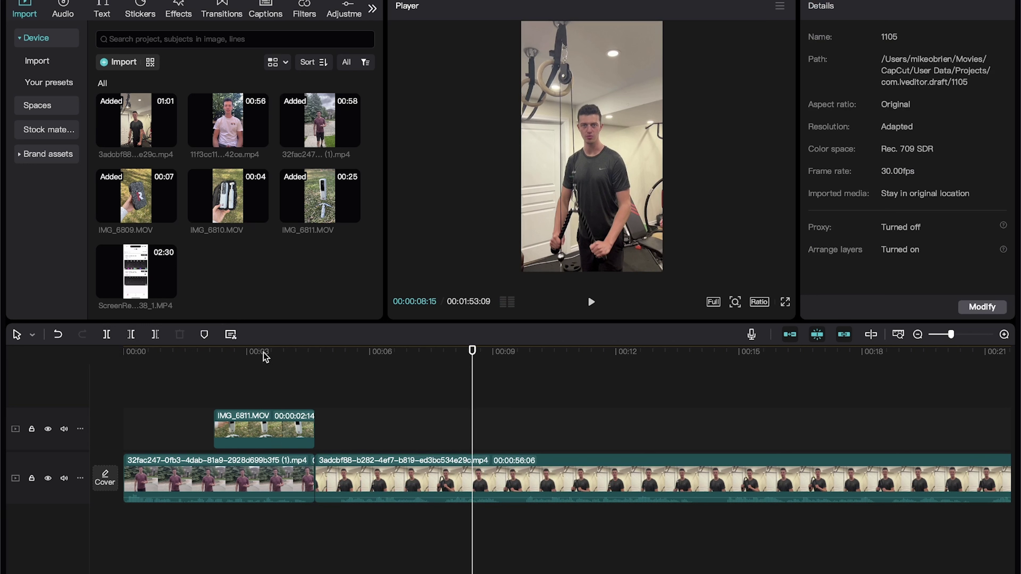
Replay the cut between the two actors and trim the gym clip's start so its duration is 00:00:55:20.
{"action": "left_click", "coordinate": [241, 356]}
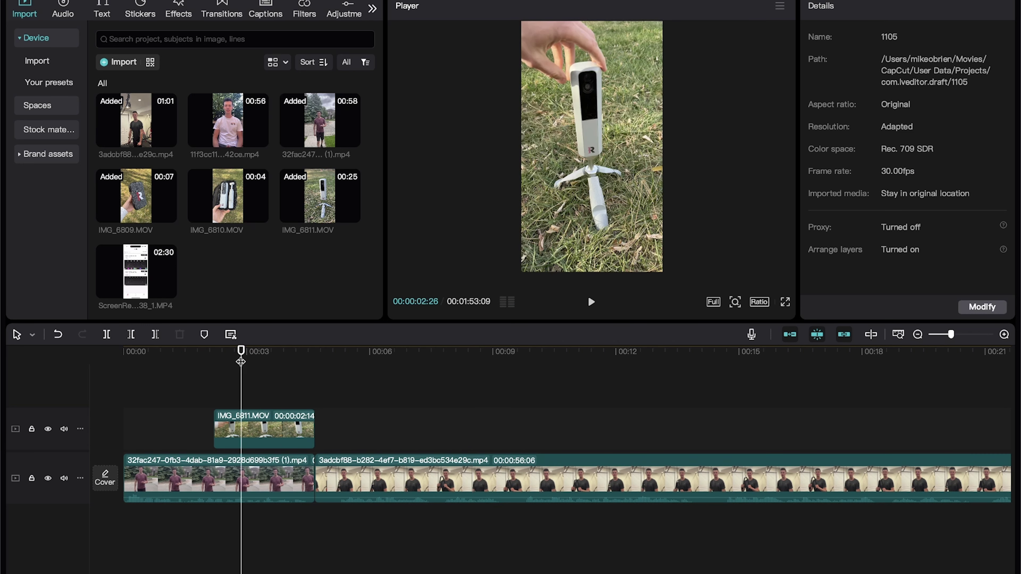
{"action": "left_click", "coordinate": [167, 358]}
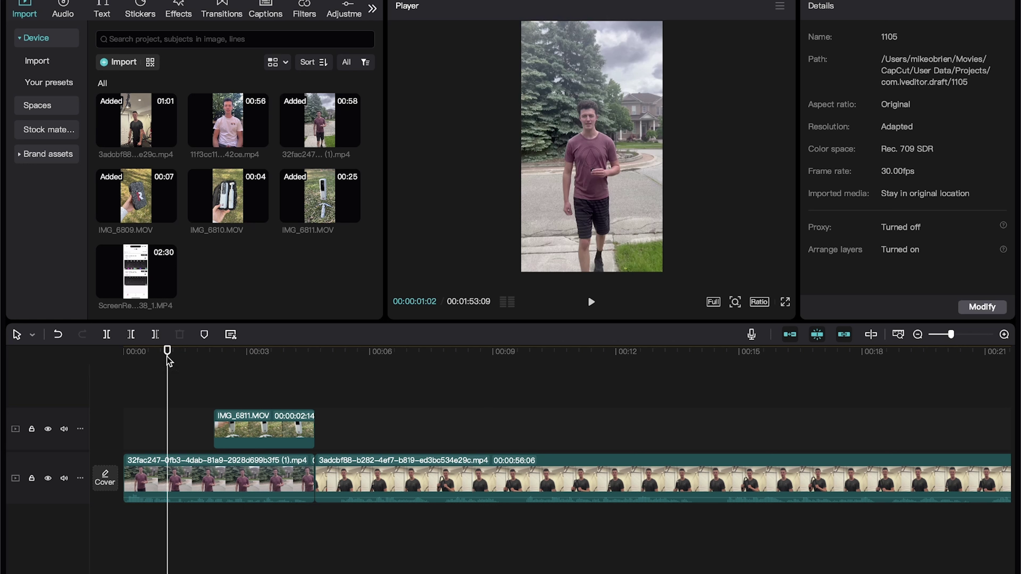
{"action": "key", "text": "XF86AudioRaiseVolume"}
{"action": "key", "text": "space"}
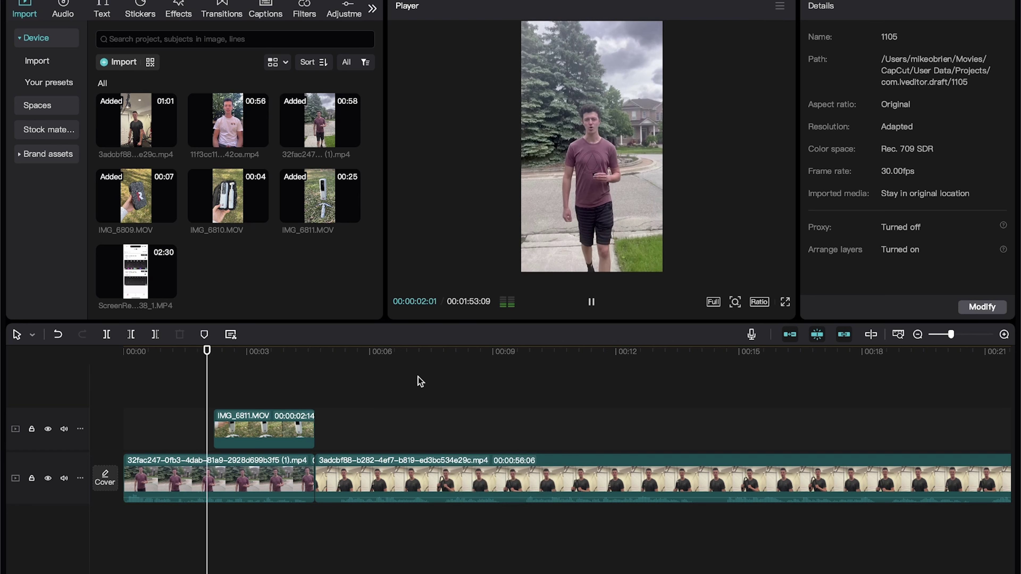
{"action": "left_click", "coordinate": [316, 478]}
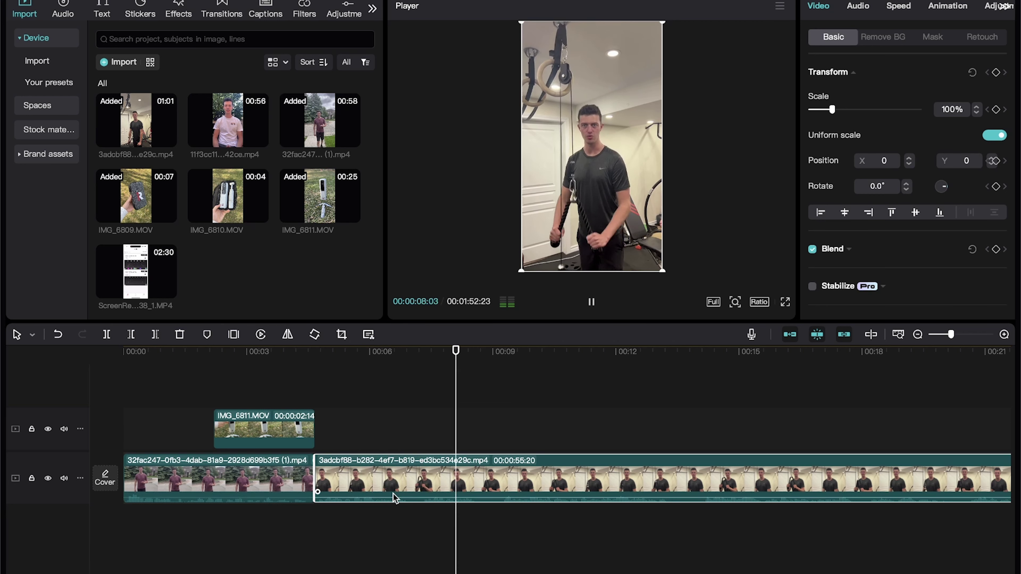
{"action": "key", "text": "space"}
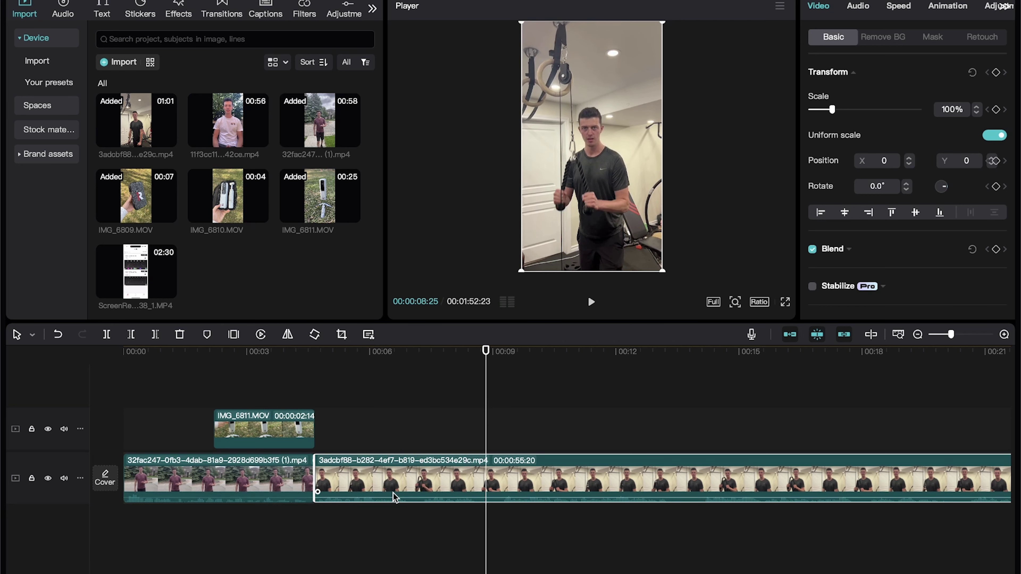
Play the gym clip to 00:00:11:24 and overlay IMG_6810.MOV there on the existing overlay track.
{"action": "key", "text": "space"}
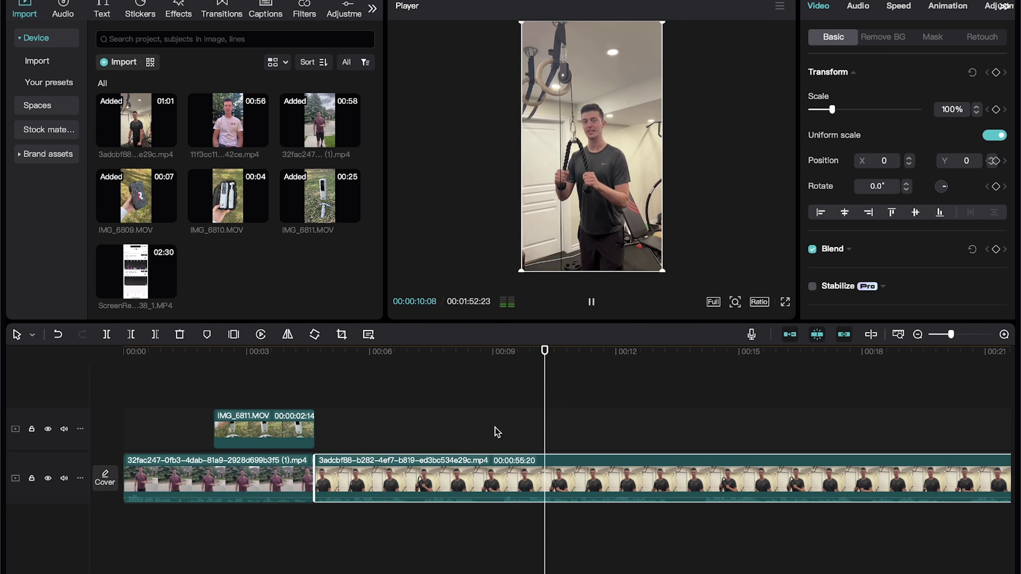
{"action": "key", "text": "space"}
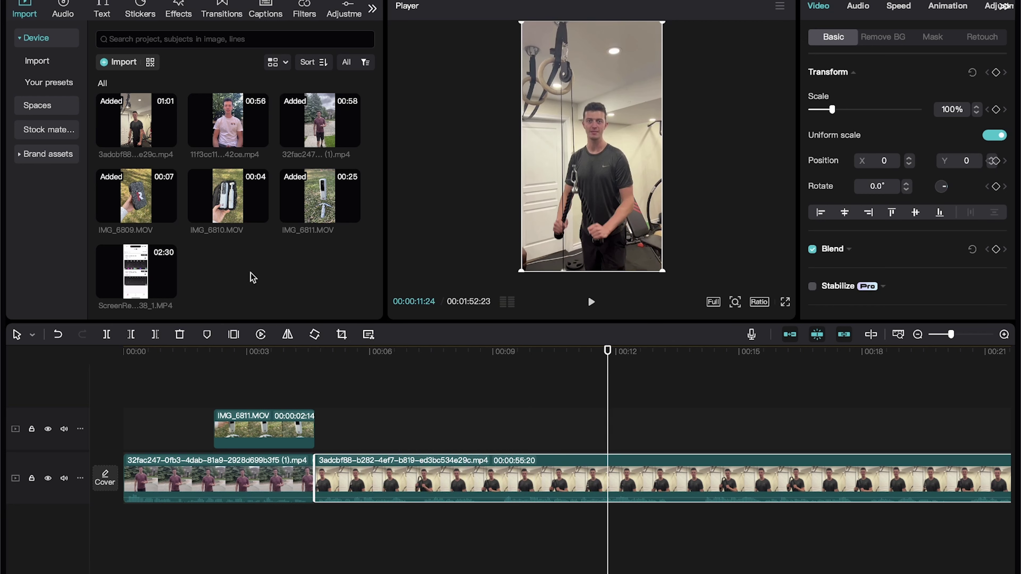
{"action": "left_click_drag", "start_coordinate": [237, 223], "coordinate": [610, 433]}
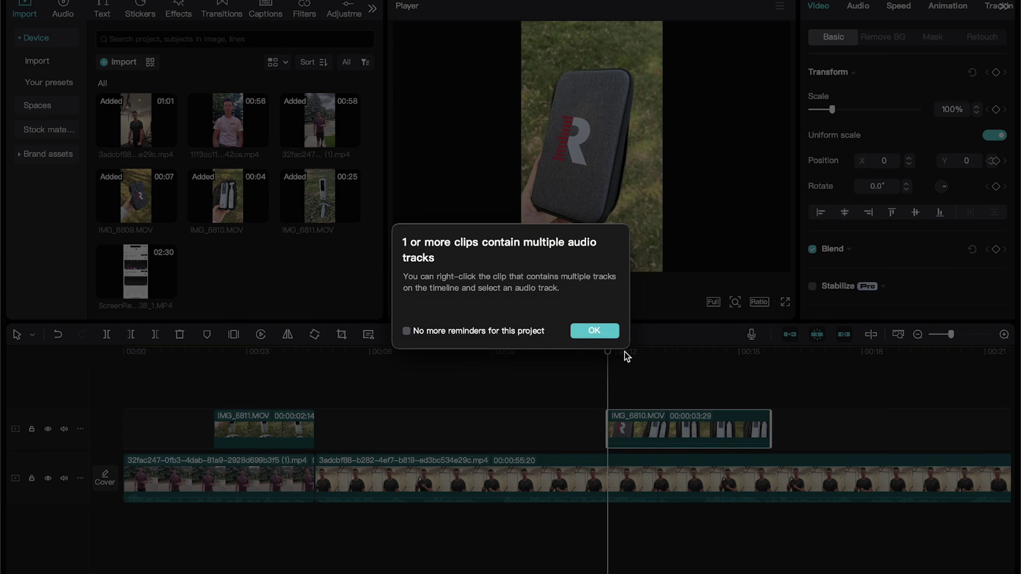
{"action": "left_click", "coordinate": [584, 334]}
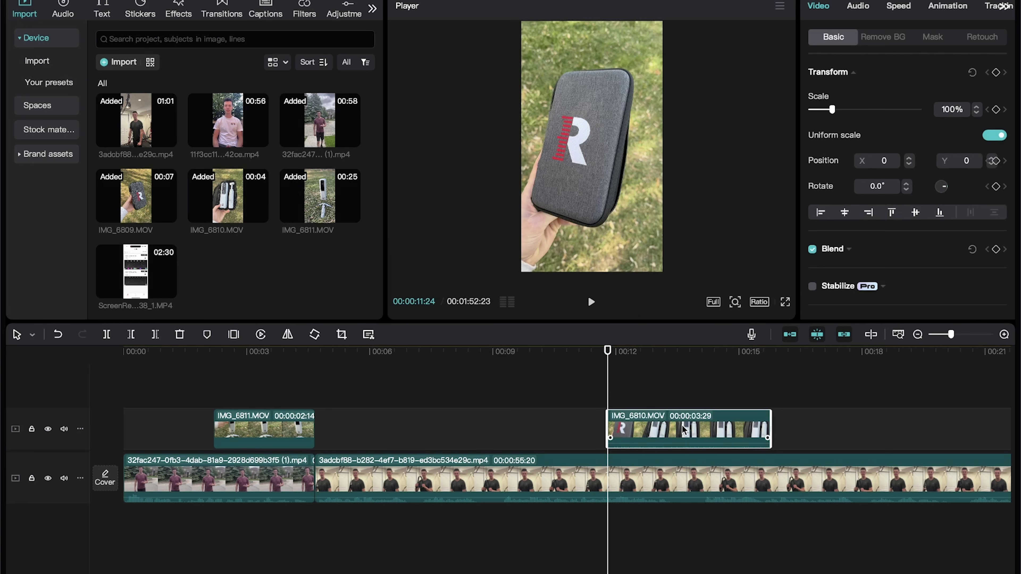
Extract the audio from the IMG_6810.MOV overlay and delete it.
{"action": "right_click", "coordinate": [682, 425]}
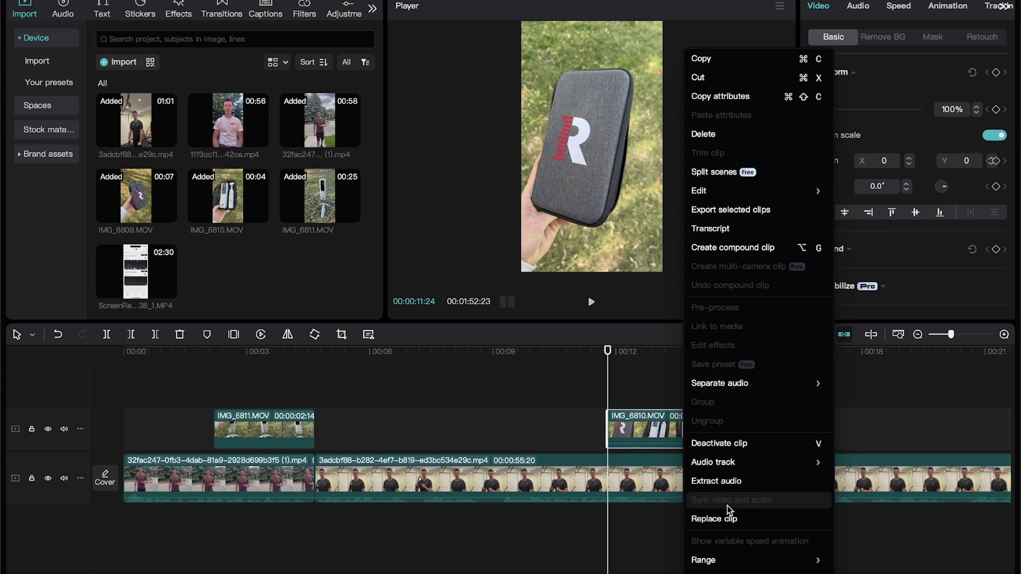
{"action": "left_click", "coordinate": [740, 482]}
{"action": "left_click", "coordinate": [685, 516]}
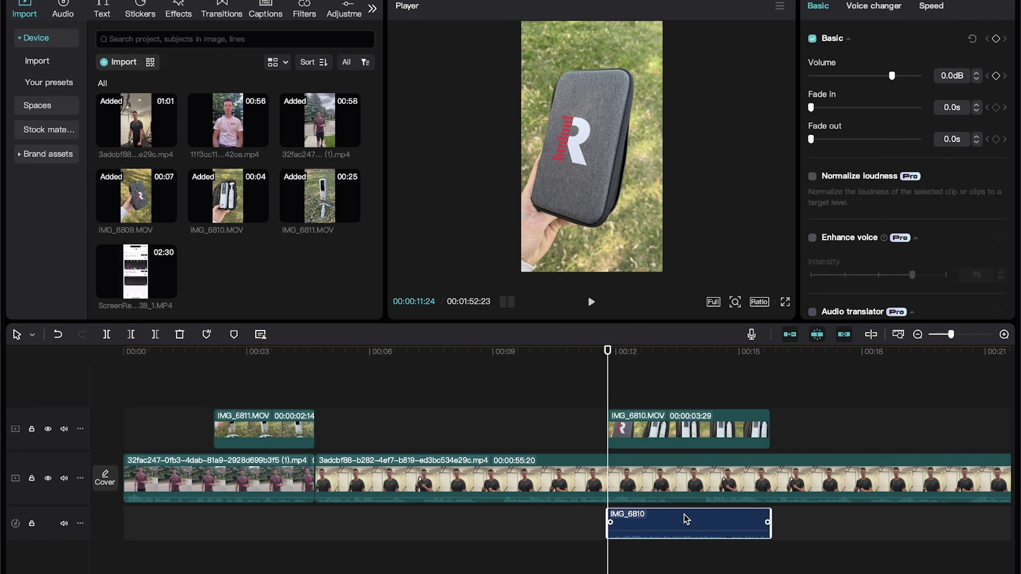
{"action": "key", "text": "Delete"}
Play to 00:00:15:25, just past the IMG_6810.MOV overlay, and overlay the app screen recording there on a new track.
{"action": "left_click", "coordinate": [591, 303]}
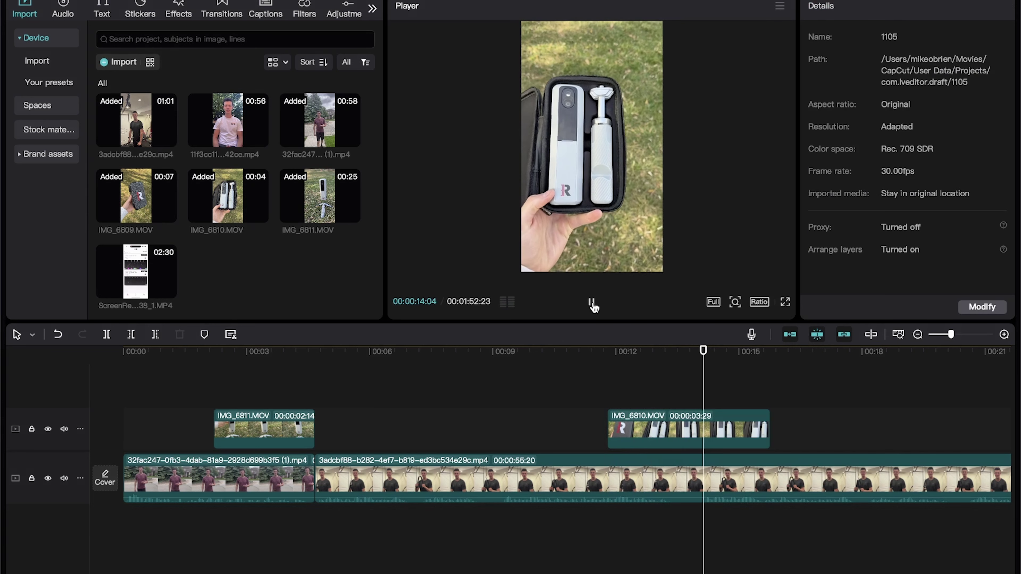
{"action": "left_click", "coordinate": [591, 303]}
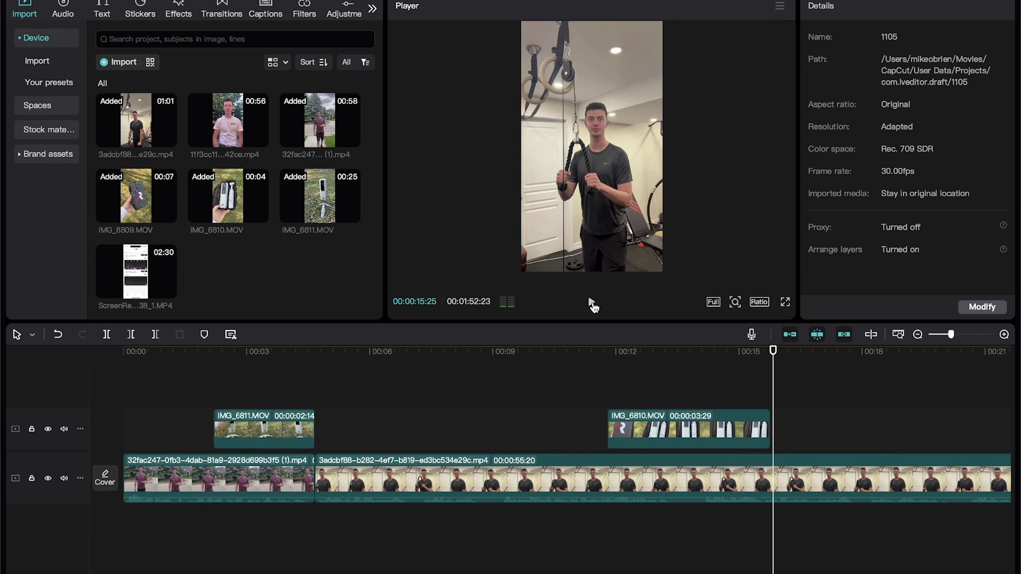
{"action": "left_click_drag", "start_coordinate": [161, 283], "coordinate": [774, 435]}
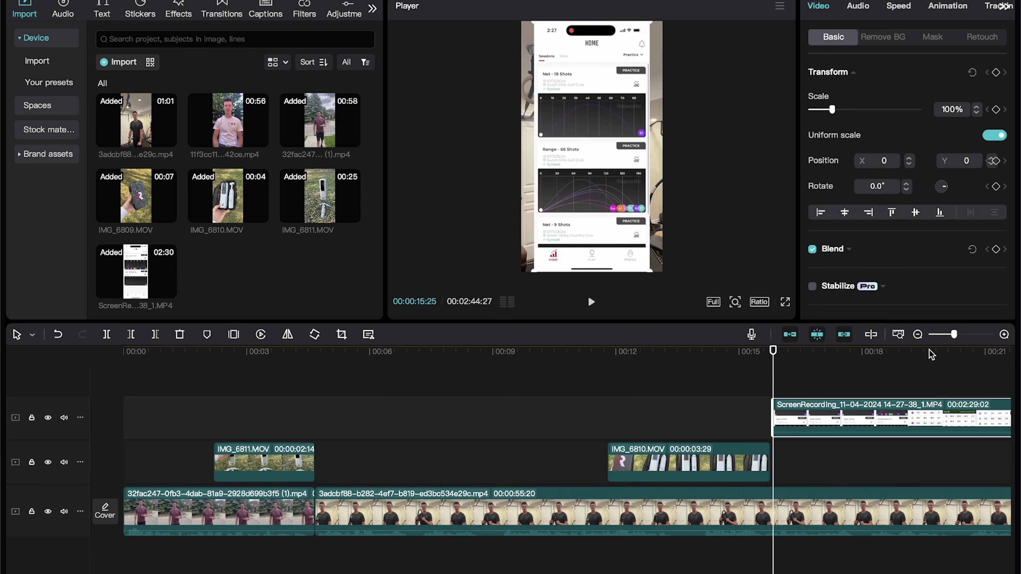
Play the finished edit from the start to the end to review the actor clips and product overlays.
{"action": "left_click", "coordinate": [918, 335]}
{"action": "left_click", "coordinate": [918, 334]}
{"action": "left_click", "coordinate": [918, 334]}
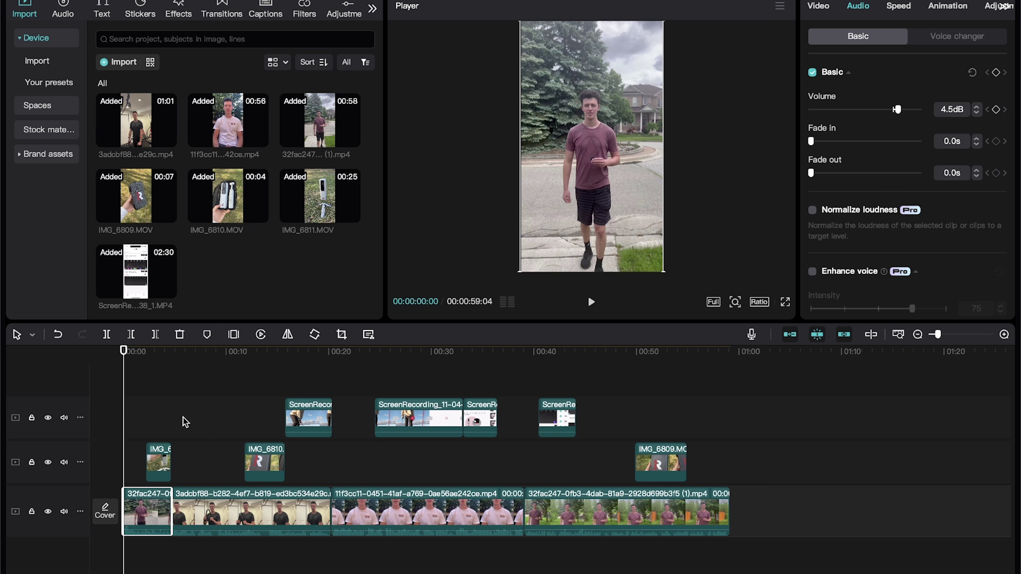
{"action": "key", "text": "space"}
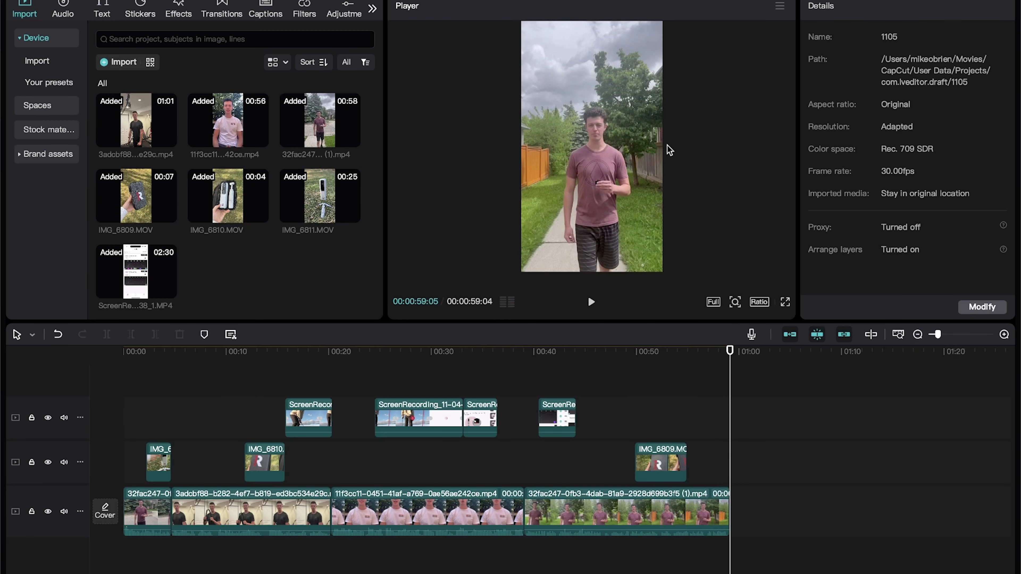
Export the ad video under the name TikTokAd1_Mapsodo to the selected export folder and dismiss the sharing options.
{"action": "key", "text": "super+e"}
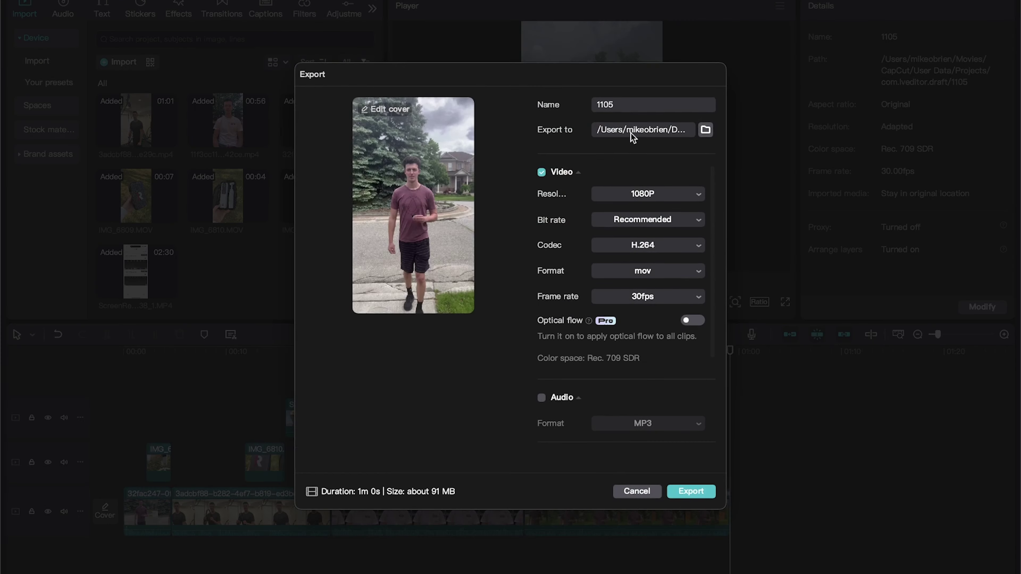
{"action": "left_click_drag", "start_coordinate": [621, 102], "coordinate": [559, 103]}
{"action": "type", "text": "TikTokAd1_Mapsodo"}
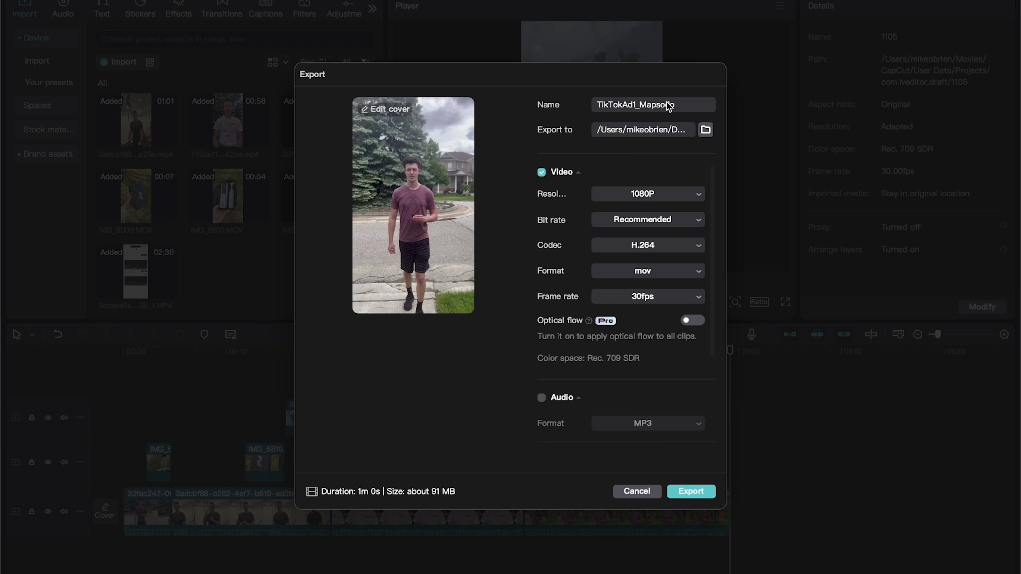
{"action": "left_click", "coordinate": [705, 129]}
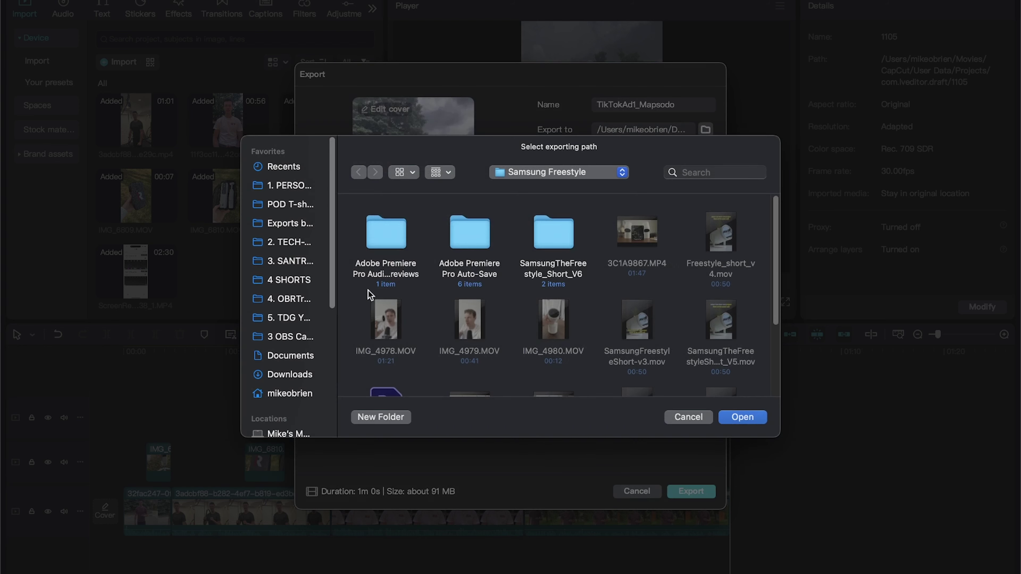
{"action": "key", "text": "Return"}
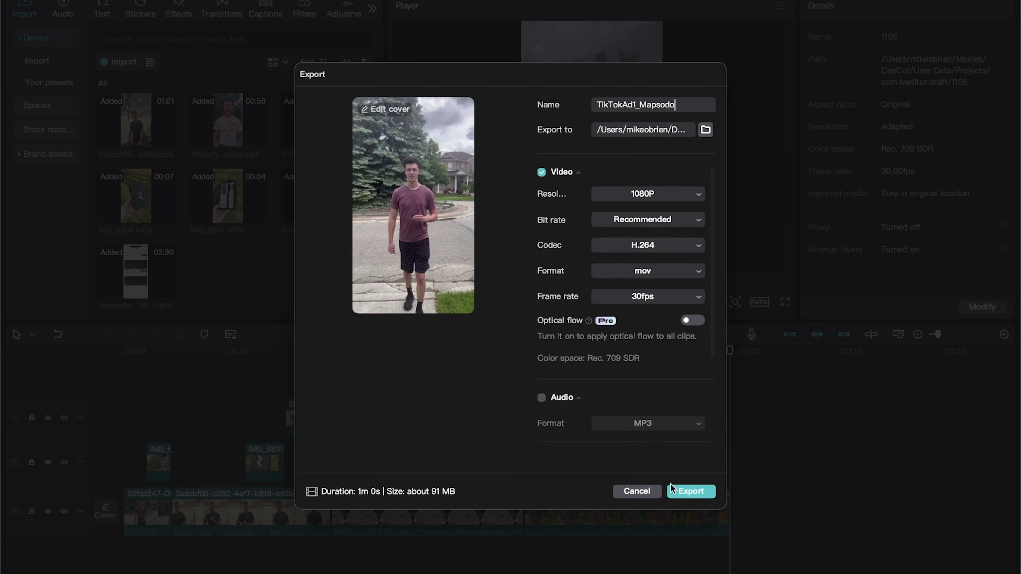
{"action": "left_click", "coordinate": [697, 493]}
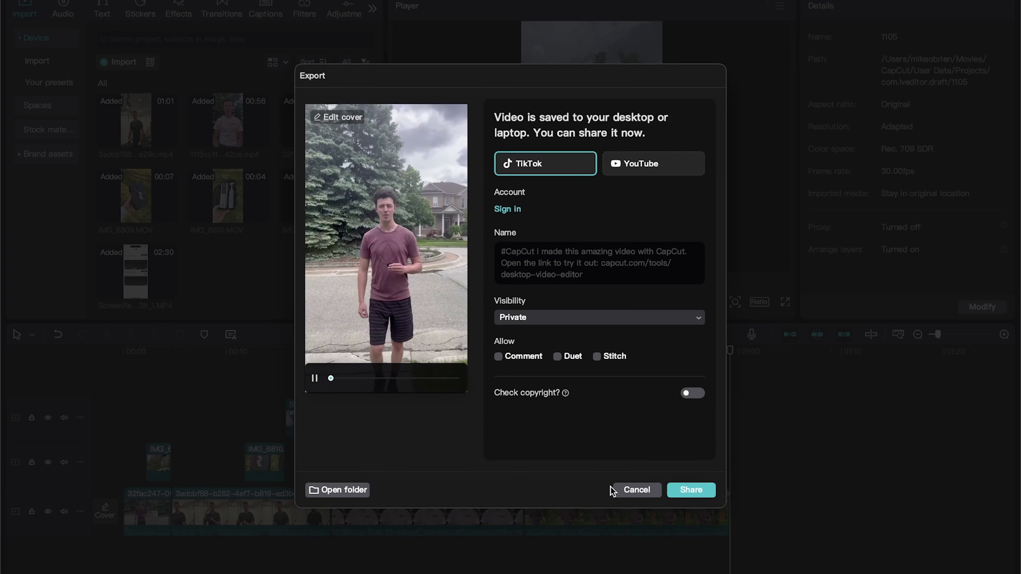
{"action": "left_click", "coordinate": [637, 491]}
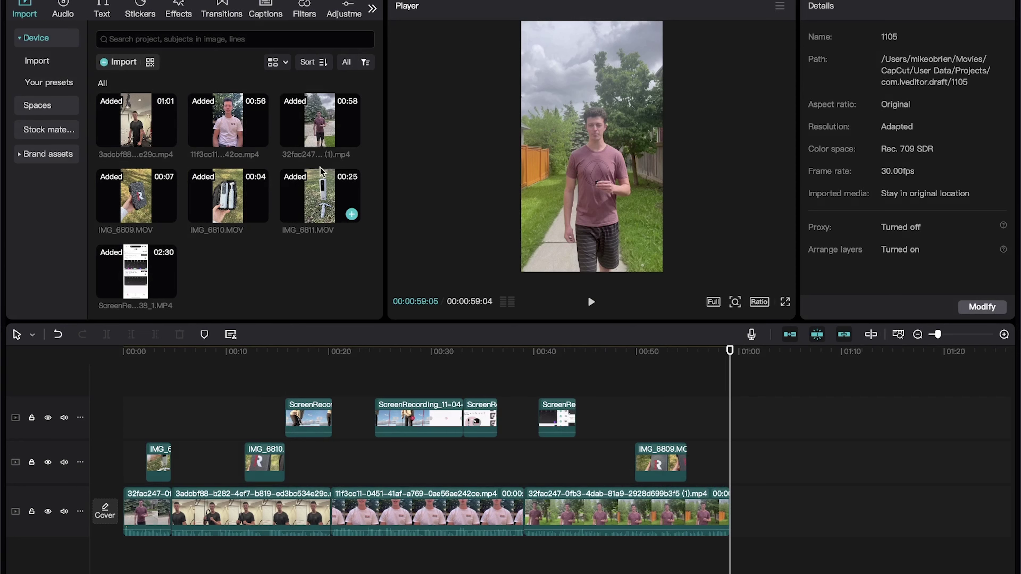
Return to the start of the timeline and generate automatic captions with English as the spoken language.
{"action": "left_click", "coordinate": [82, 364]}
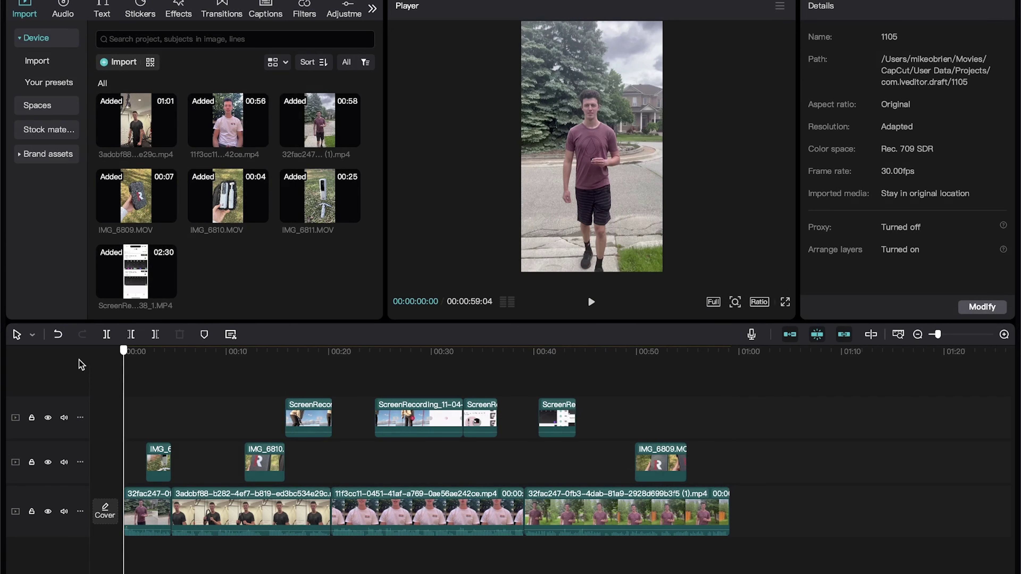
{"action": "left_click", "coordinate": [103, 14]}
{"action": "left_click", "coordinate": [52, 181]}
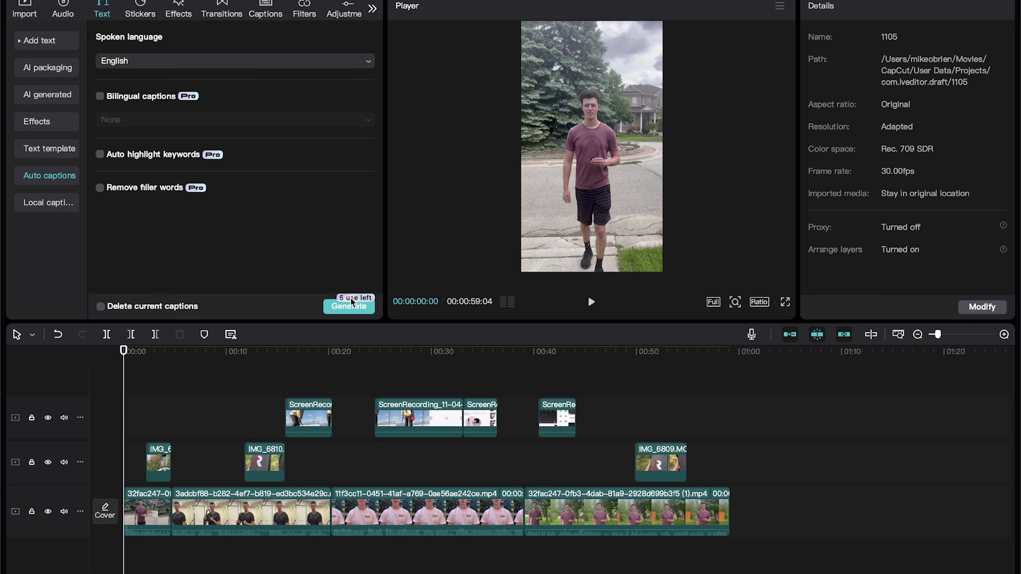
{"action": "left_click", "coordinate": [349, 306]}
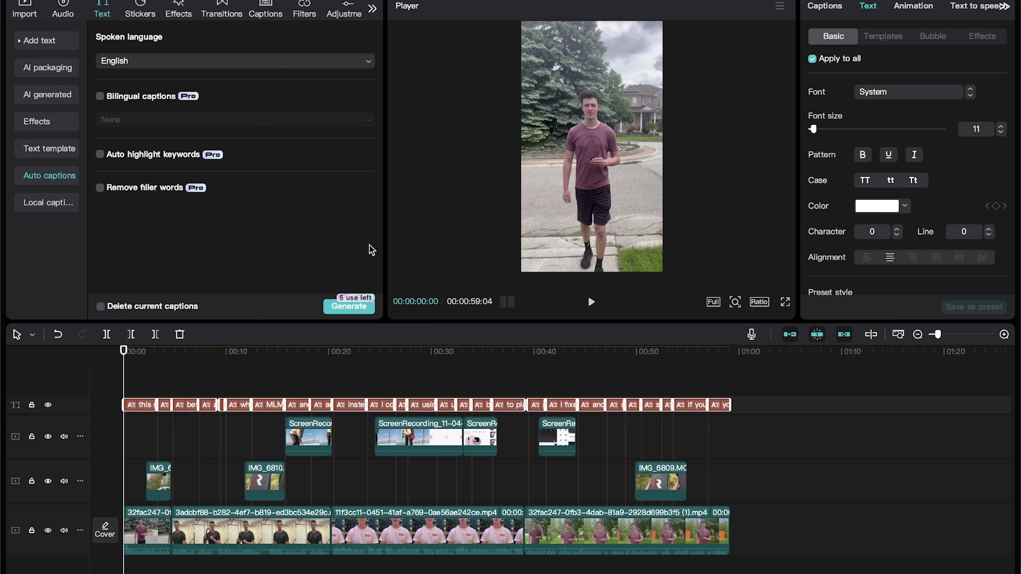
Briefly preview the first caption and apply bold to all captions.
{"action": "left_click", "coordinate": [140, 405]}
{"action": "key", "text": "space"}
{"action": "key", "text": "space"}
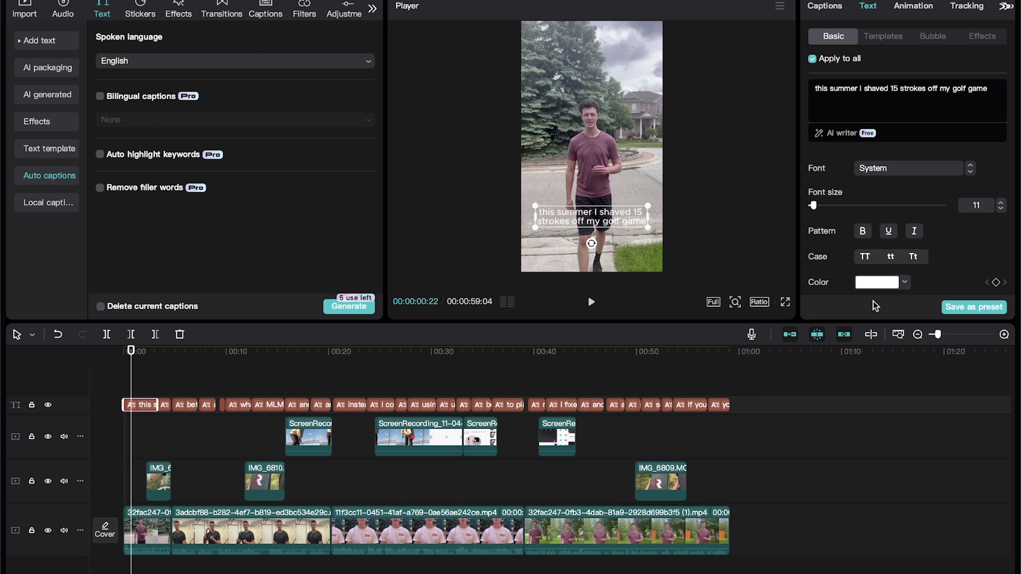
{"action": "left_click", "coordinate": [880, 292]}
{"action": "left_click", "coordinate": [953, 276]}
{"action": "left_click", "coordinate": [862, 231]}
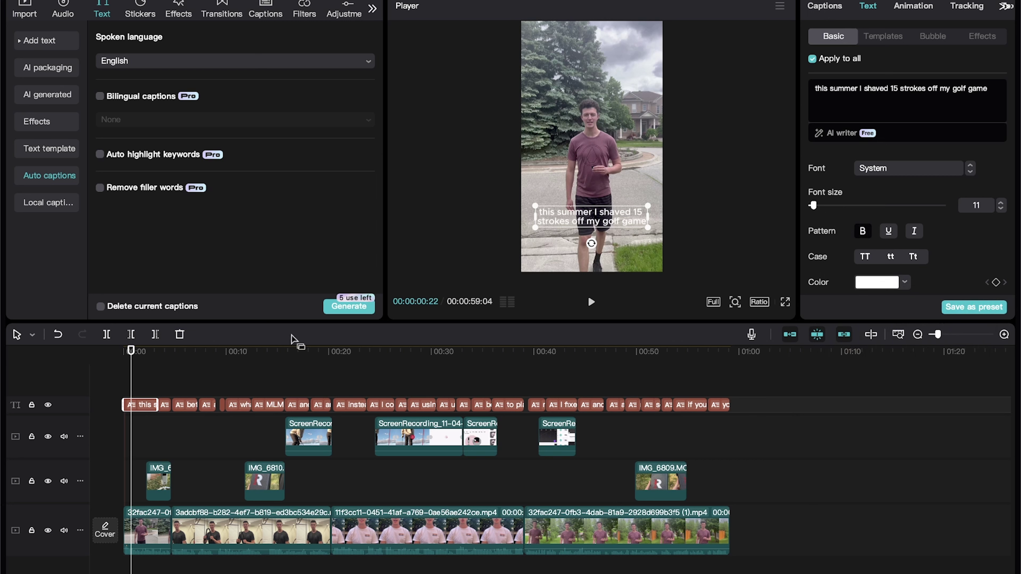
Play the captioned timeline into the gym clip to check the captions.
{"action": "left_click", "coordinate": [205, 368]}
{"action": "key", "text": "space"}
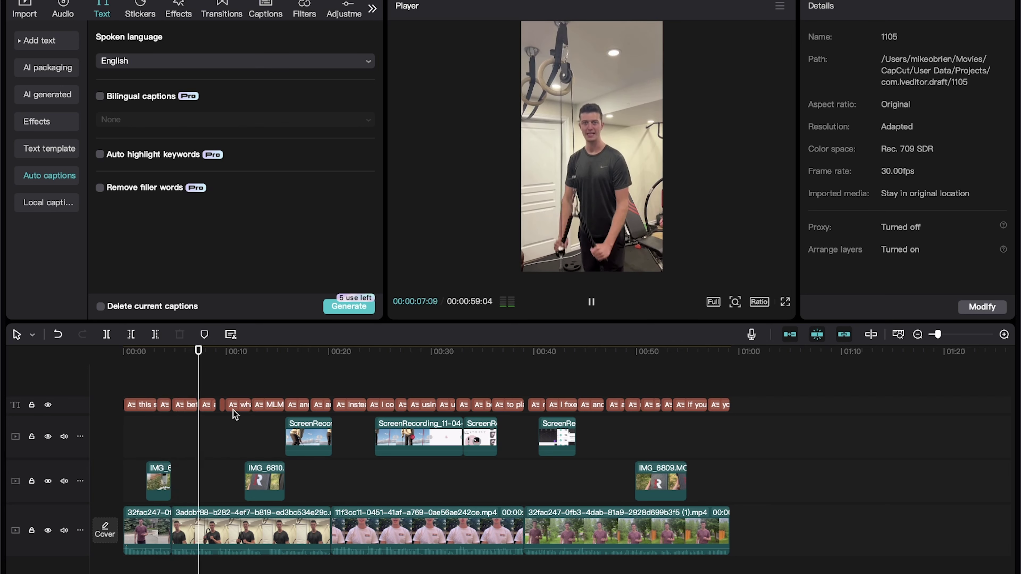
{"action": "key", "text": "space"}
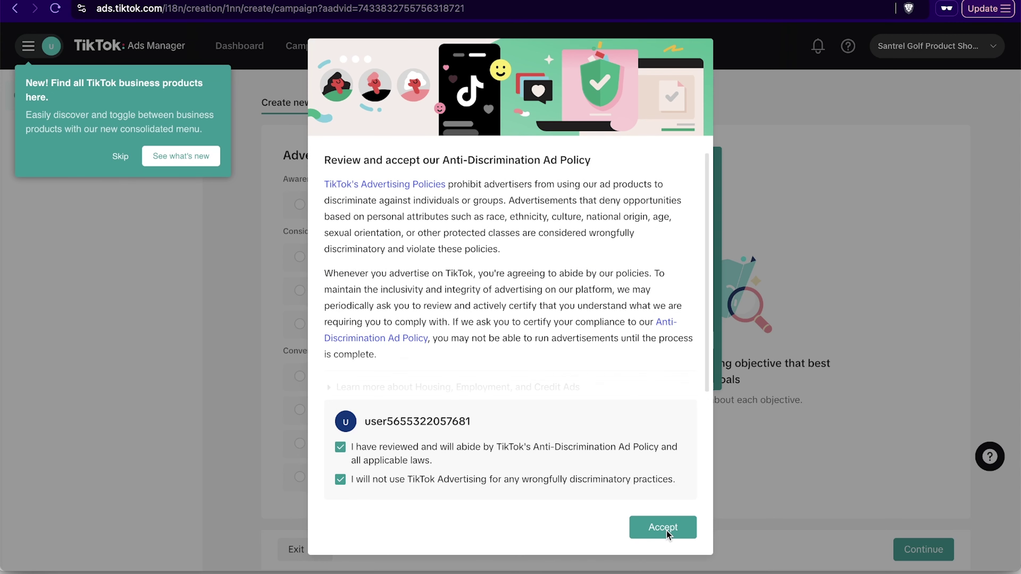
Switch to TikTok Ads Manager and accept the Anti-Discrimination Ad Policy for creating a campaign.
{"action": "left_click", "coordinate": [662, 528]}
{"action": "mouse_move", "coordinate": [359, 322]}
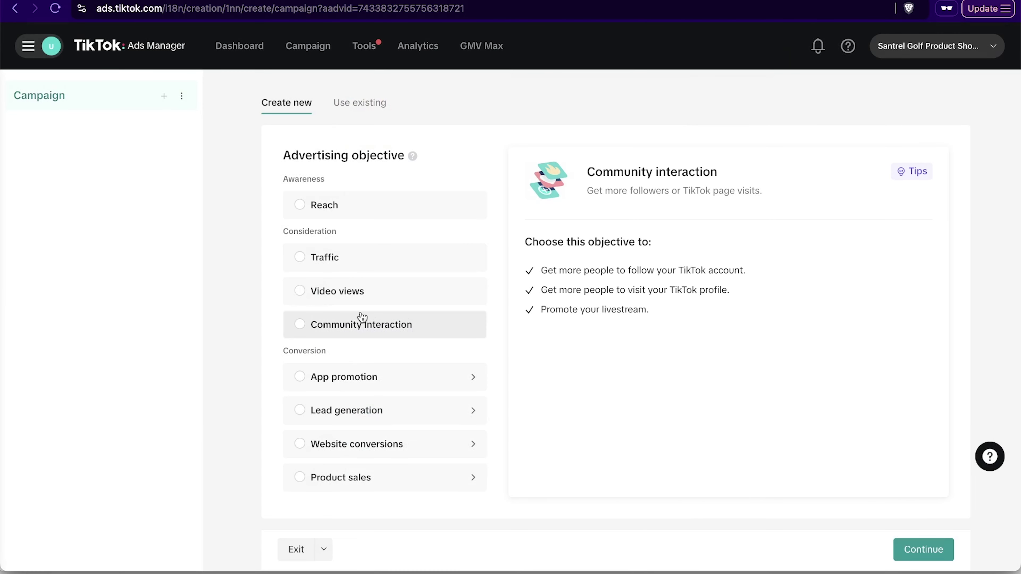